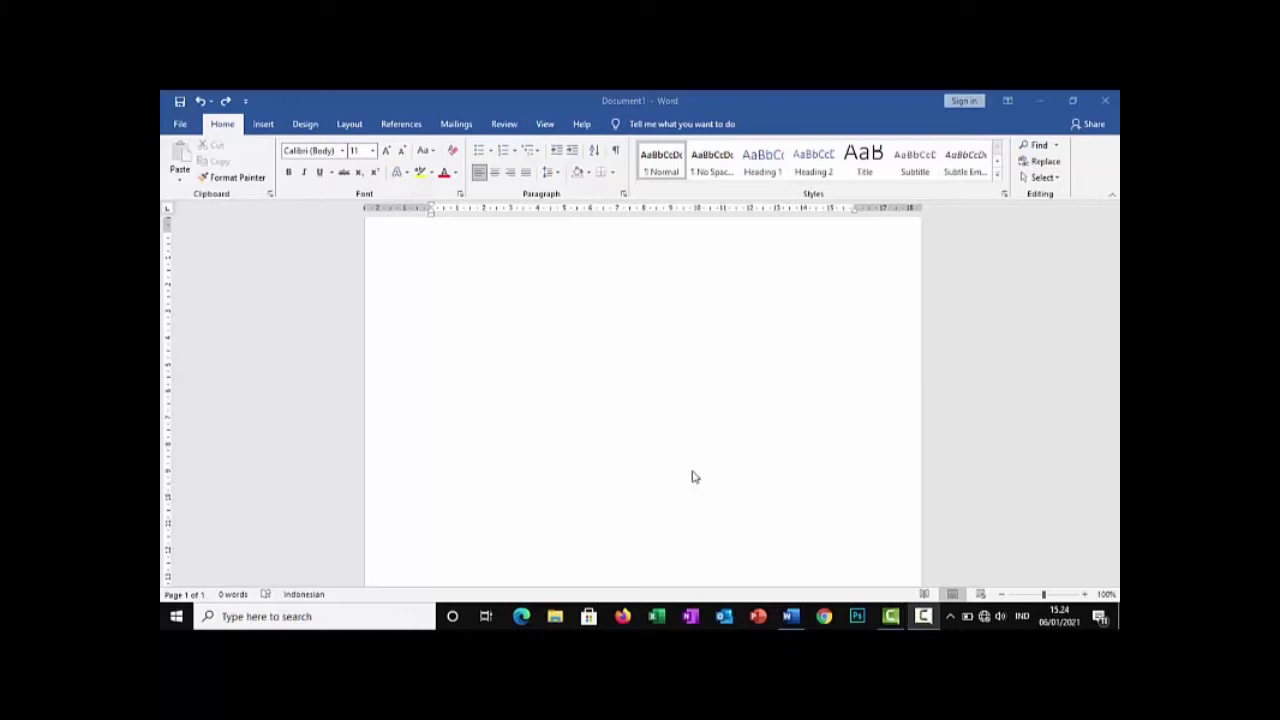
Fill the blank document with generated sample text and select the entire text across all its pages
{"action": "key", "text": "Return"}
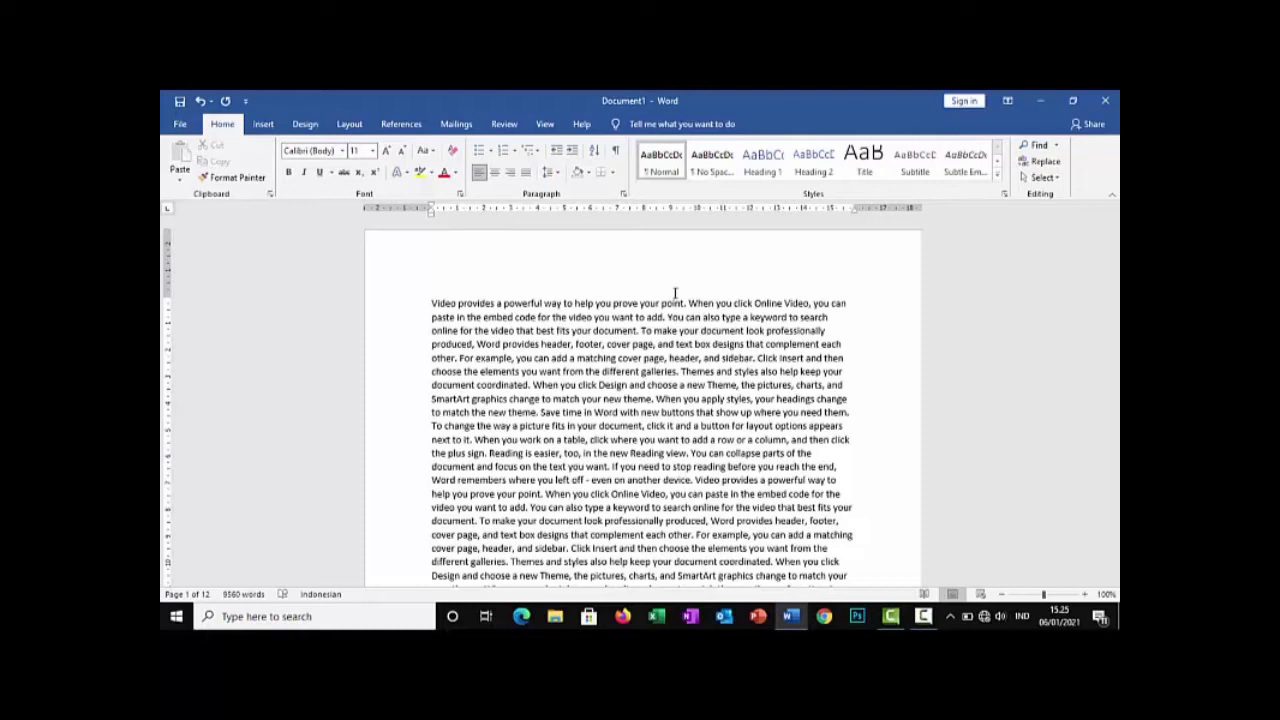
{"action": "key", "text": "ctrl+a"}
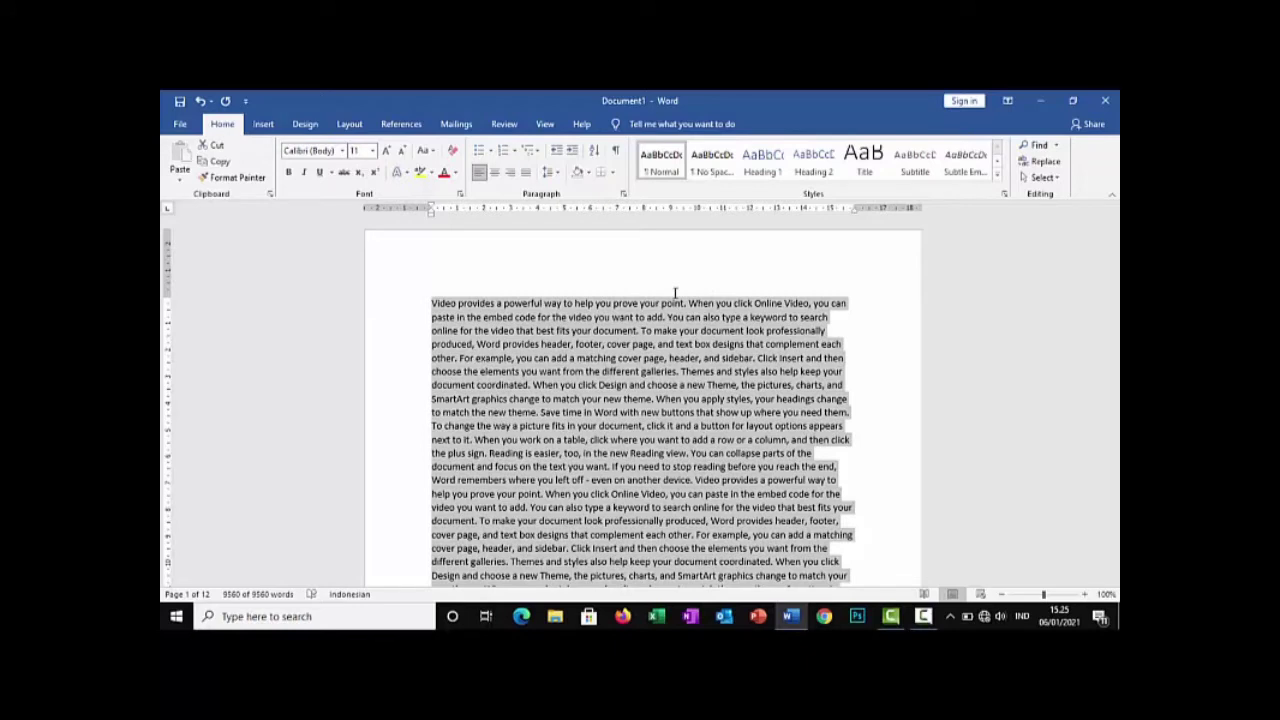
{"action": "scroll", "coordinate": [675, 293], "scroll_direction": "down", "scroll_amount": 20}
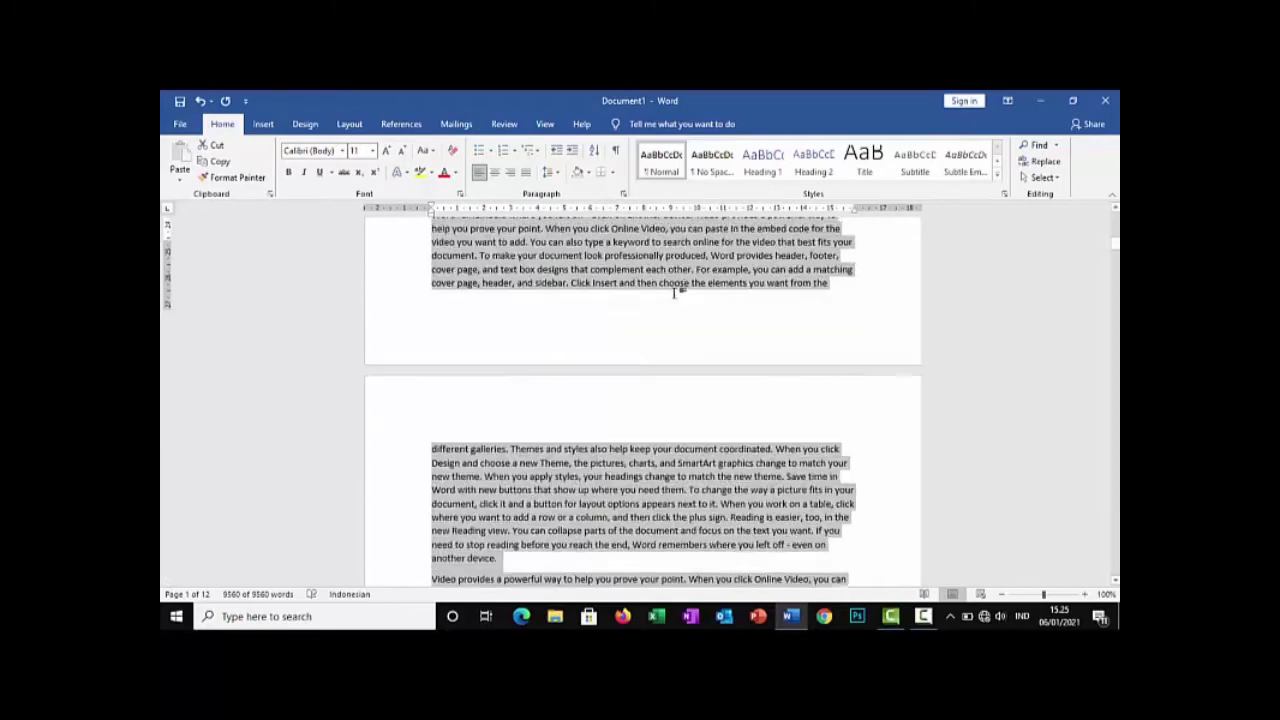
{"action": "scroll", "coordinate": [675, 297], "scroll_direction": "down", "scroll_amount": 20}
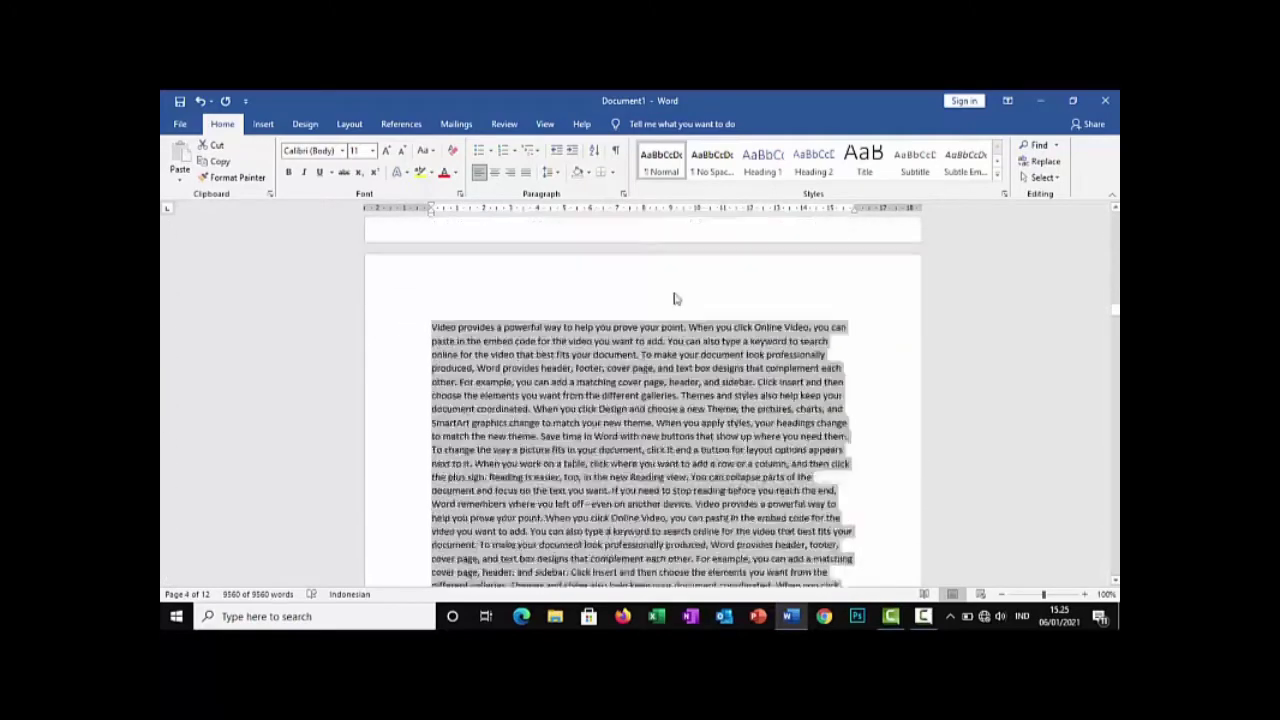
{"action": "scroll", "coordinate": [675, 298], "scroll_direction": "up", "scroll_amount": 1}
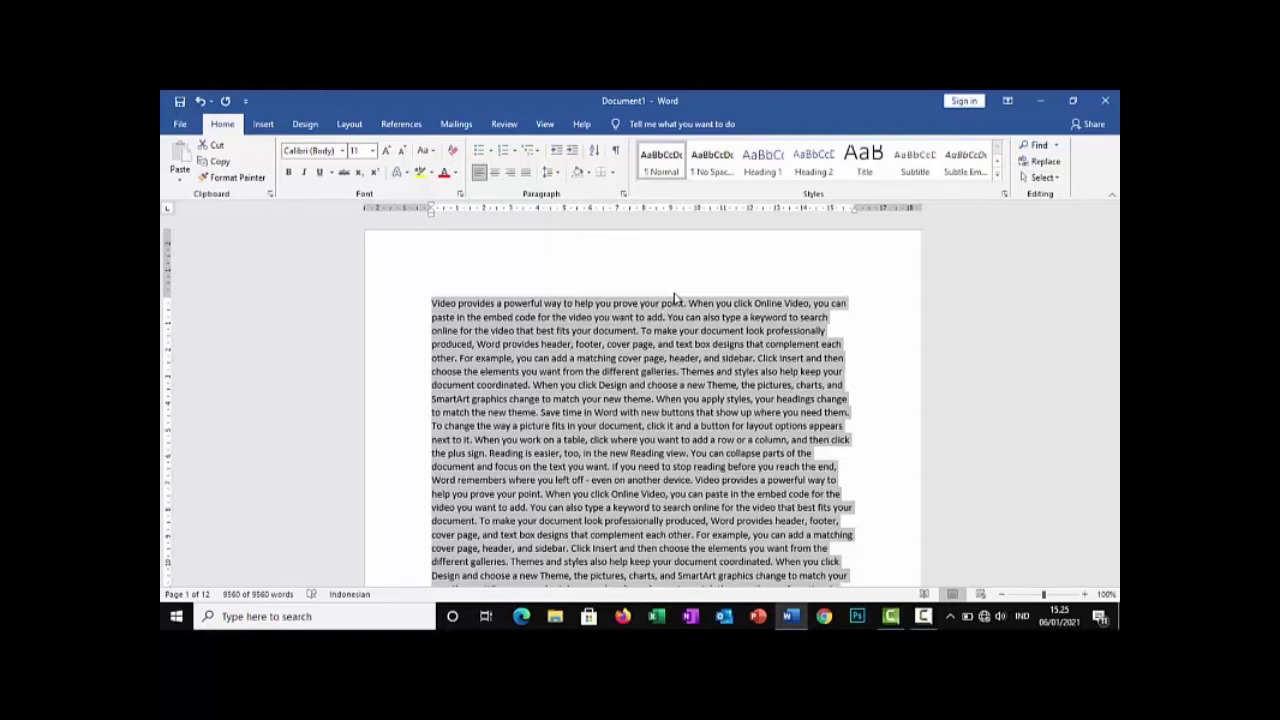
{"action": "left_click", "coordinate": [703, 314]}
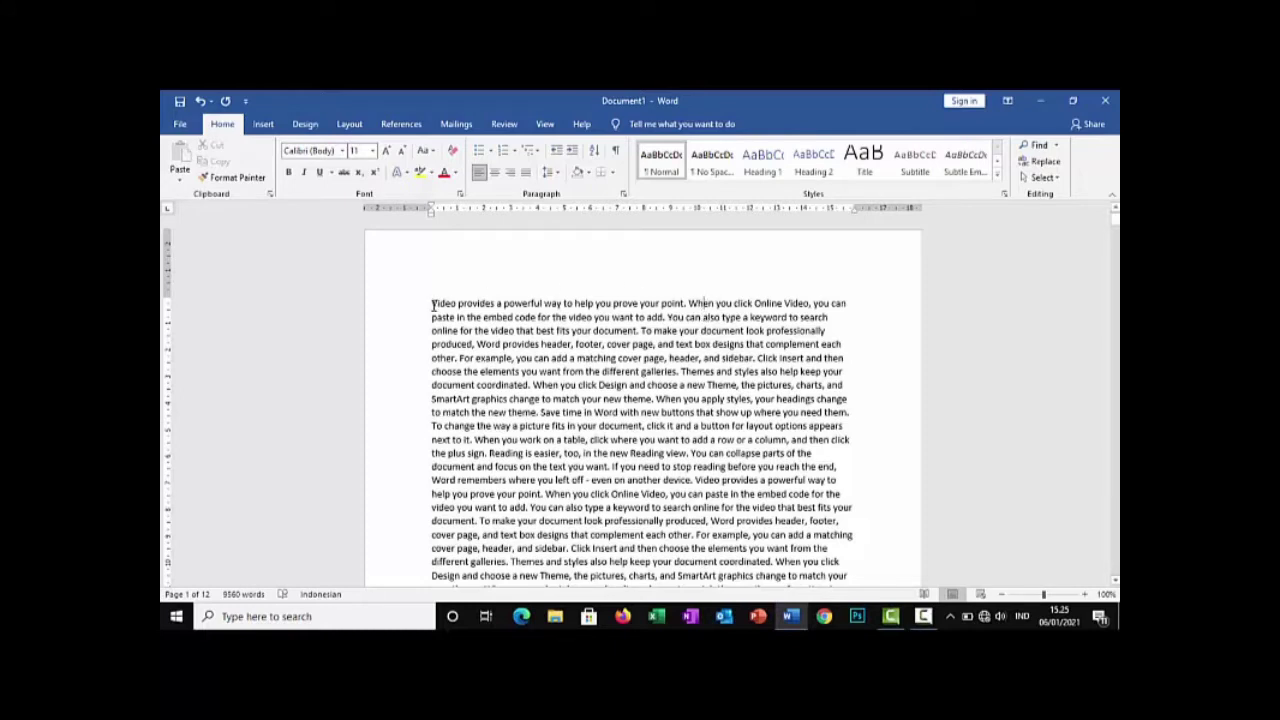
Make the opening words "Video provides a powerful" bold
{"action": "left_click_drag", "start_coordinate": [432, 304], "coordinate": [542, 304]}
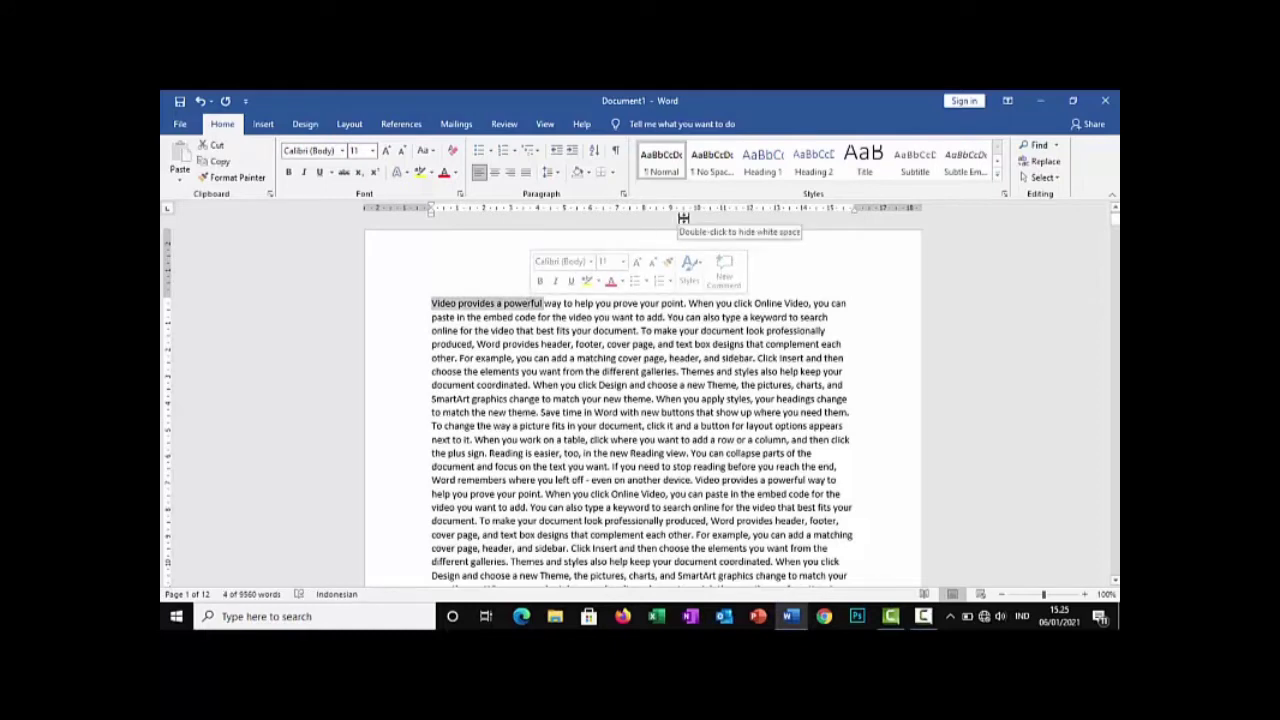
{"action": "key", "text": "ctrl+b"}
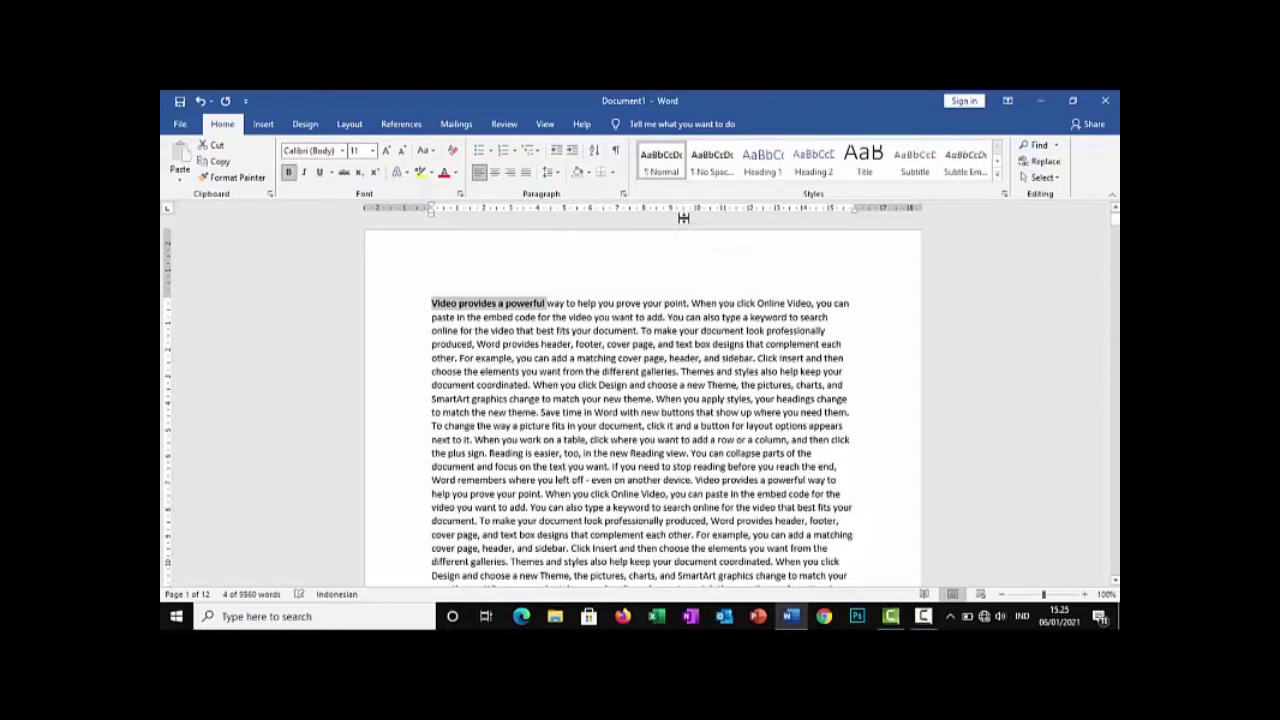
{"action": "left_click", "coordinate": [546, 304]}
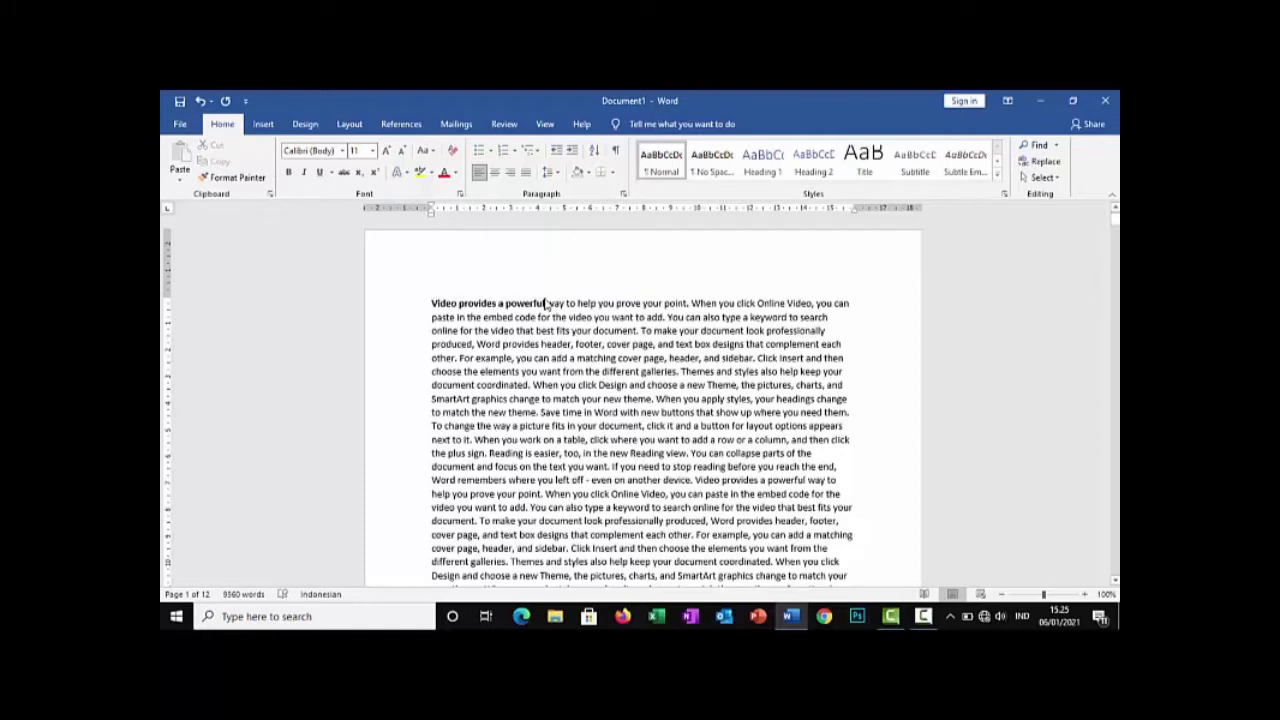
Reselect the opening words "Video provides a powerful" backwards from their end and remove their bold formatting
{"action": "key", "text": "shift+Left"}
{"action": "key", "text": "shift+Left"}
{"action": "key", "text": "shift+Left"}
{"action": "key", "text": "shift+Left"}
{"action": "key", "text": "shift+Left"}
{"action": "key", "text": "shift+Left"}
{"action": "key", "text": "shift+Left"}
{"action": "key", "text": "shift+Left"}
{"action": "key", "text": "shift+Left"}
{"action": "key", "text": "shift+Left"}
{"action": "key", "text": "shift+Left"}
{"action": "key", "text": "shift+Left"}
{"action": "key", "text": "shift+Left"}
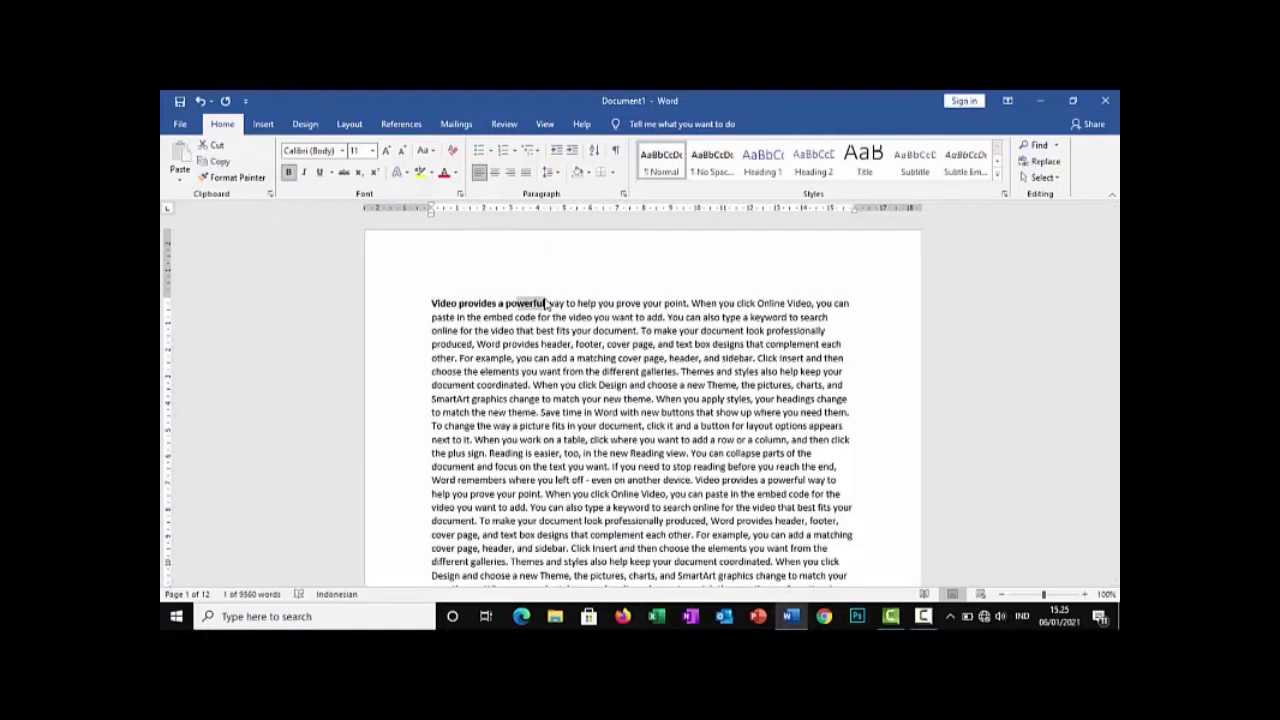
{"action": "key", "text": "shift+Left"}
{"action": "key", "text": "shift+Left"}
{"action": "key", "text": "shift+Left"}
{"action": "key", "text": "shift+Left"}
{"action": "key", "text": "shift+Left"}
{"action": "key", "text": "shift+Left"}
{"action": "key", "text": "shift+Left"}
{"action": "key", "text": "shift+Left"}
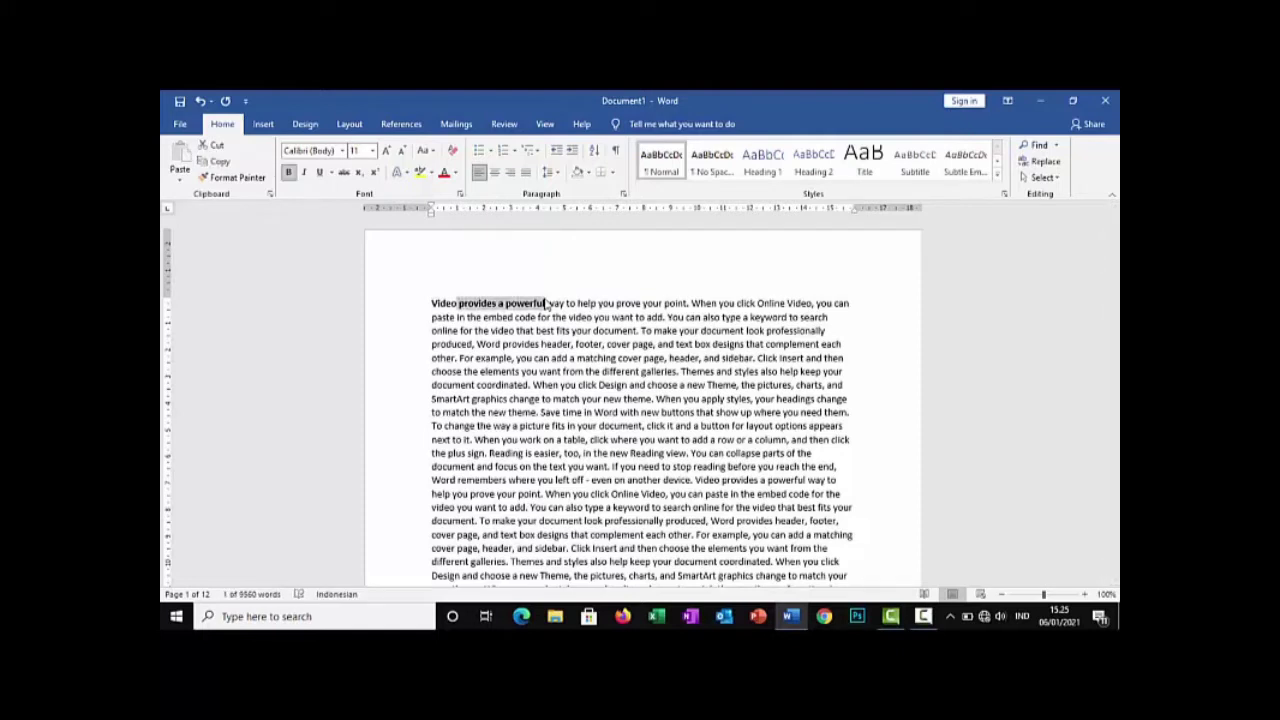
{"action": "key", "text": "shift+Left"}
{"action": "key", "text": "shift+Left"}
{"action": "key", "text": "shift+Left"}
{"action": "key", "text": "ctrl+b"}
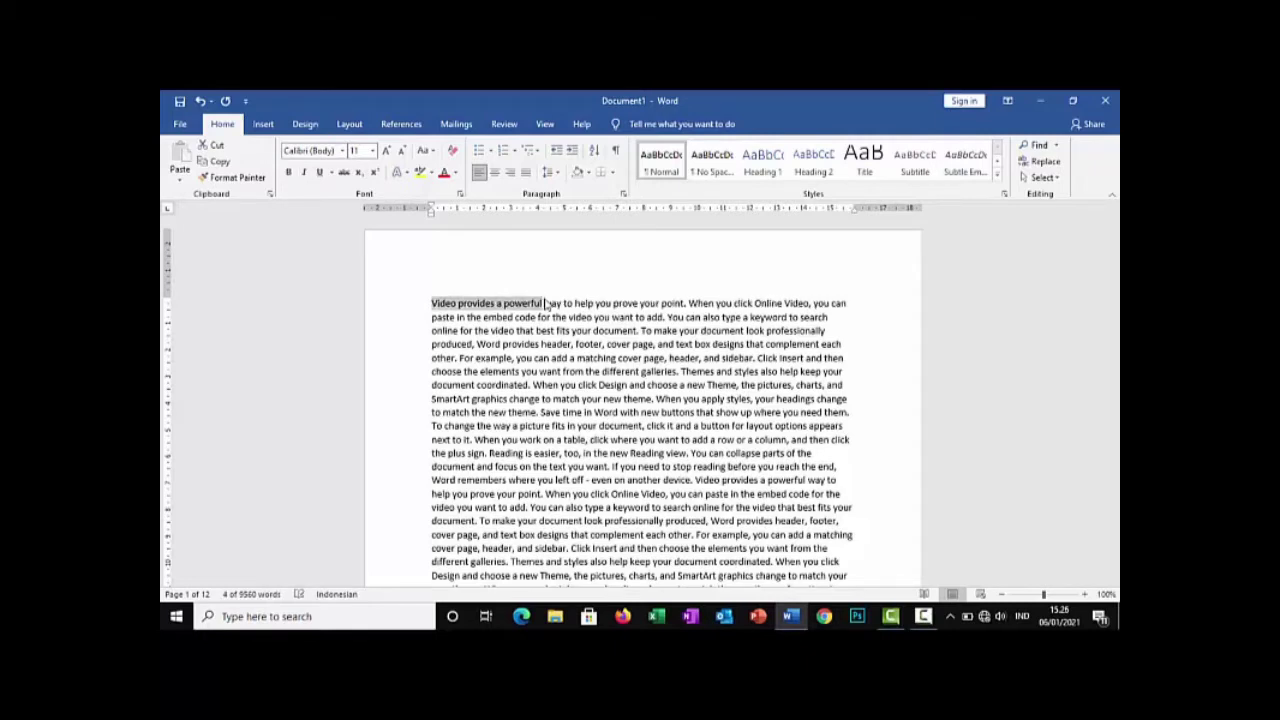
{"action": "left_click", "coordinate": [657, 318]}
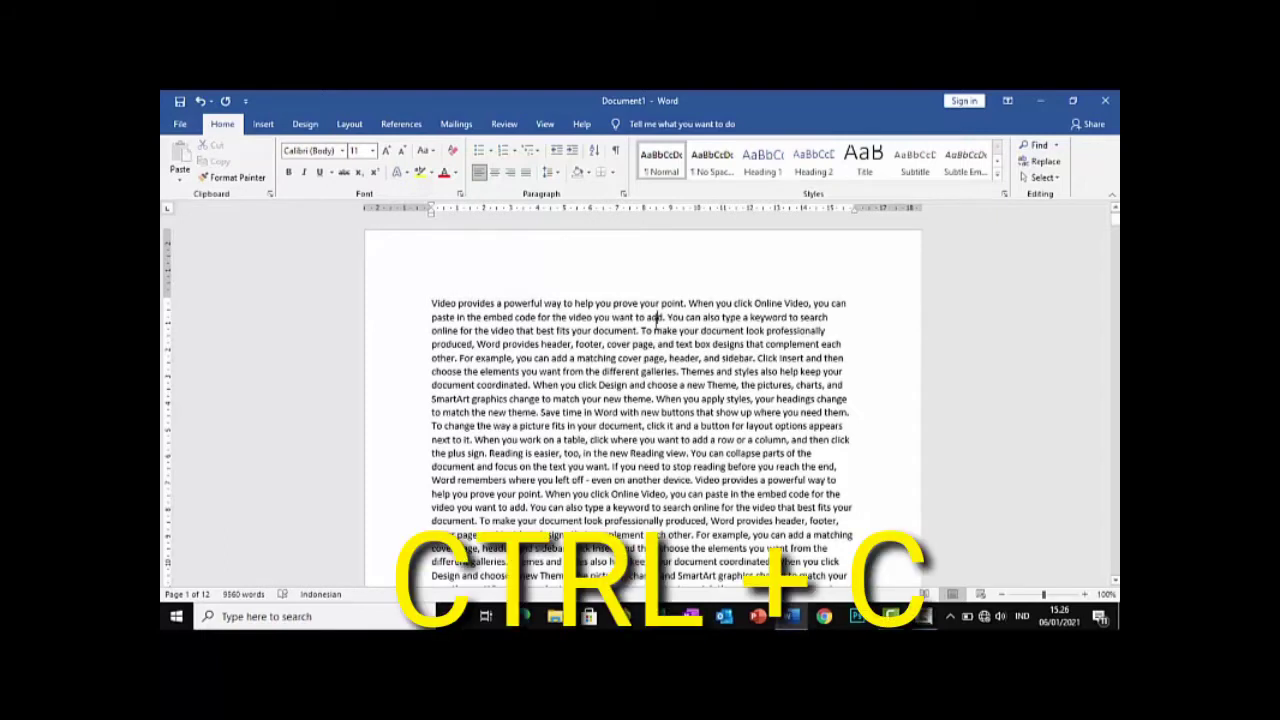
Copy the passage from the start of the document through the sentence ending in "document coordinated."
{"action": "left_click", "coordinate": [433, 302]}
{"action": "scroll", "coordinate": [433, 302], "scroll_direction": "down", "scroll_amount": 3}
{"action": "scroll", "coordinate": [433, 302], "scroll_direction": "up", "scroll_amount": 3}
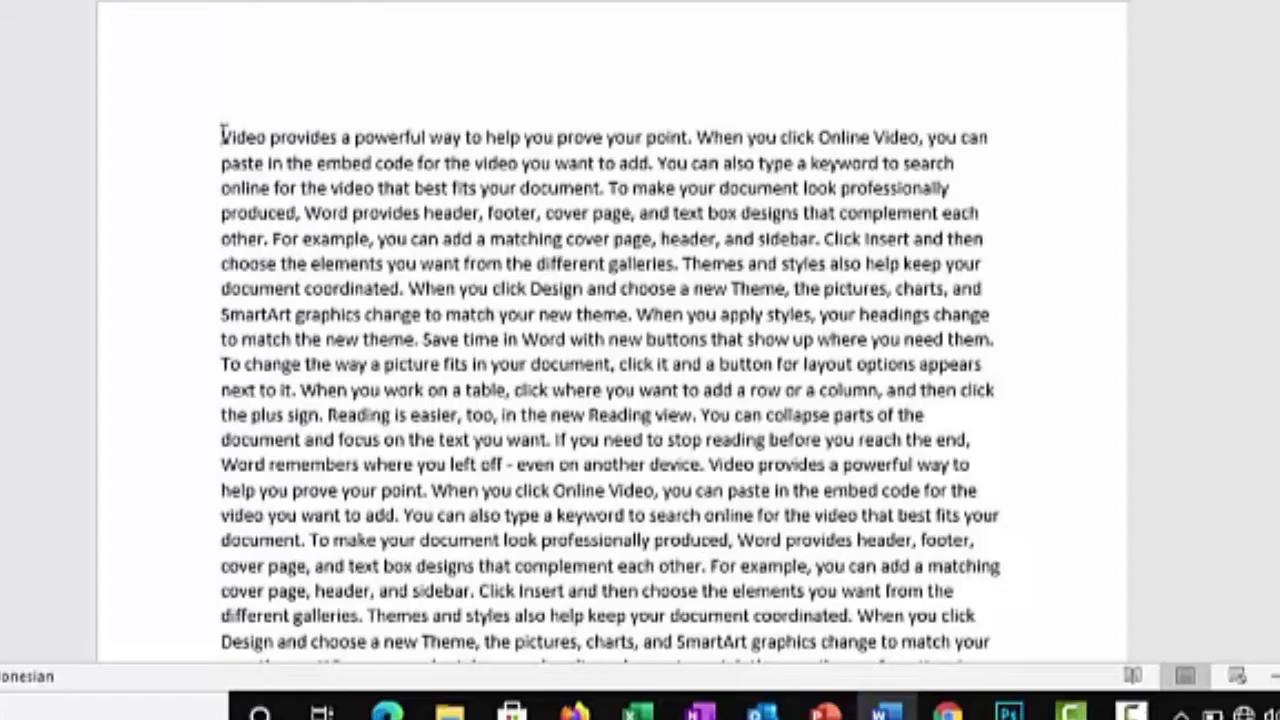
{"action": "left_click_drag", "start_coordinate": [221, 135], "coordinate": [405, 288]}
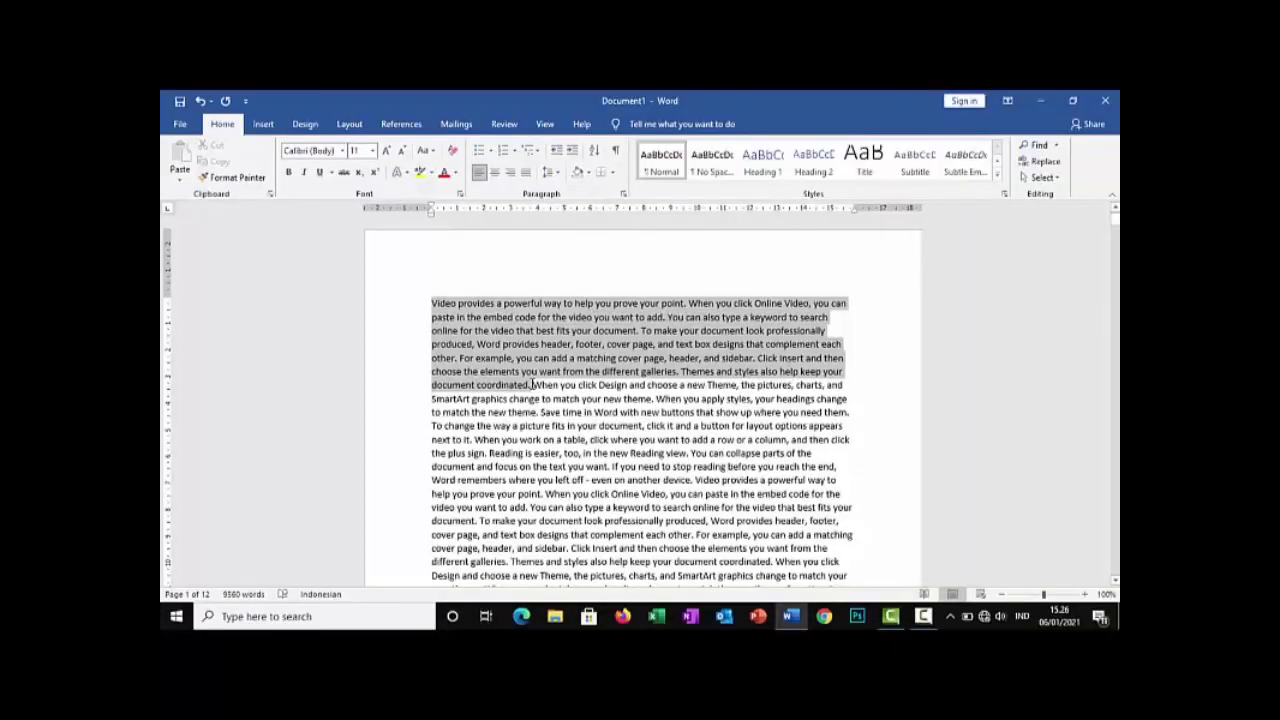
{"action": "key", "text": "ctrl+c"}
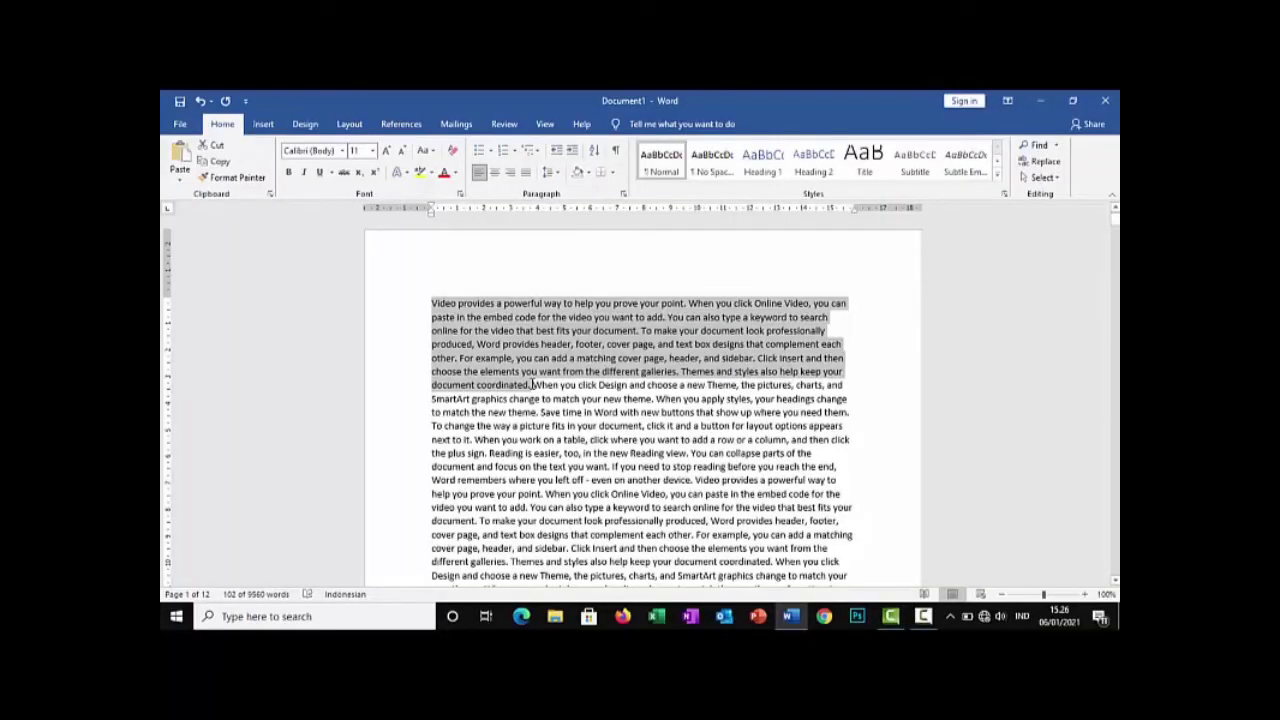
Paste the copied passage after the first paragraph, leaving a blank paragraph between them
{"action": "scroll", "coordinate": [505, 395], "scroll_direction": "down", "scroll_amount": 7}
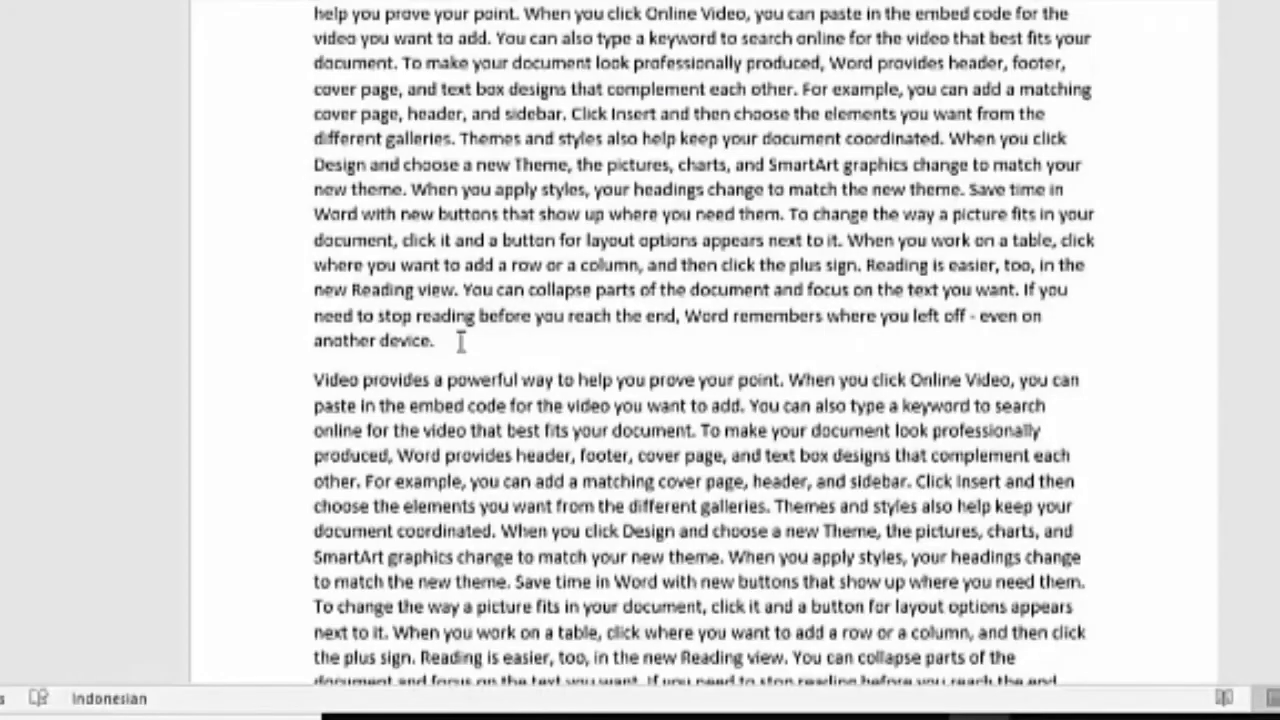
{"action": "left_click", "coordinate": [461, 341]}
{"action": "key", "text": "Return"}
{"action": "key", "text": "Return"}
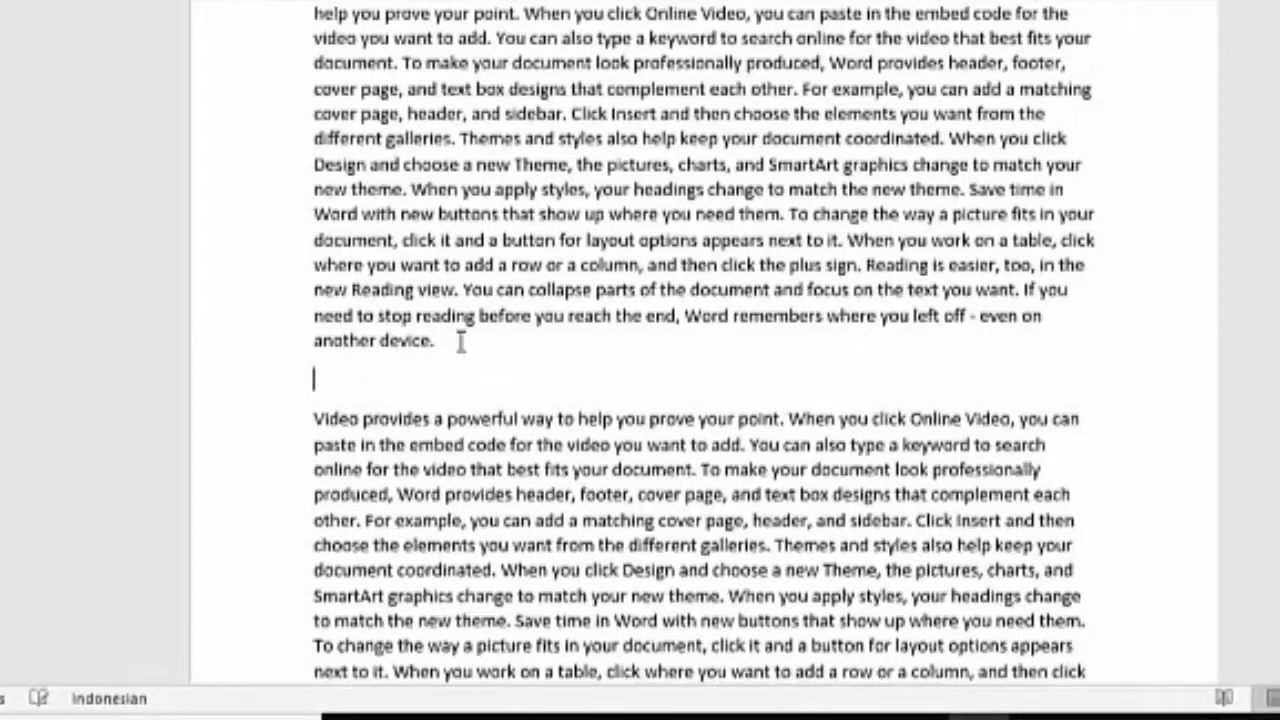
{"action": "key", "text": "ctrl+v"}
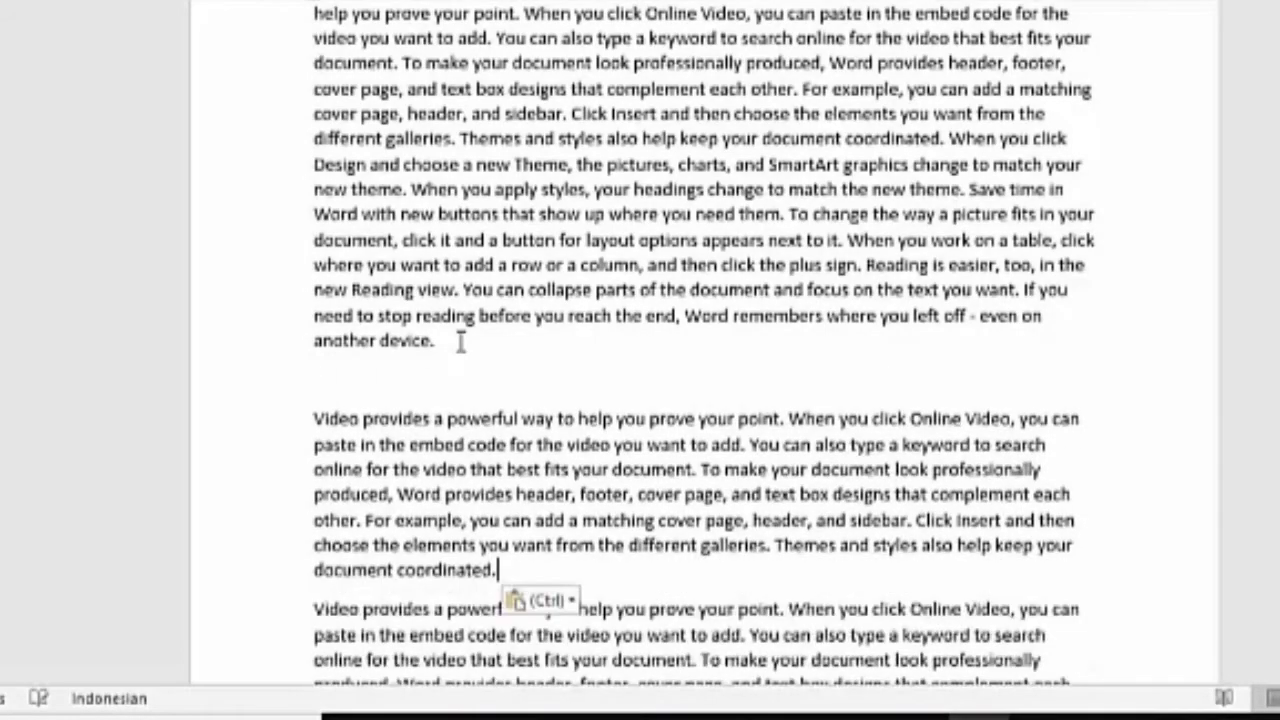
Compare the original passage at the start of the document with its pasted copy below the first paragraph
{"action": "scroll", "coordinate": [531, 415], "scroll_direction": "up", "scroll_amount": 7}
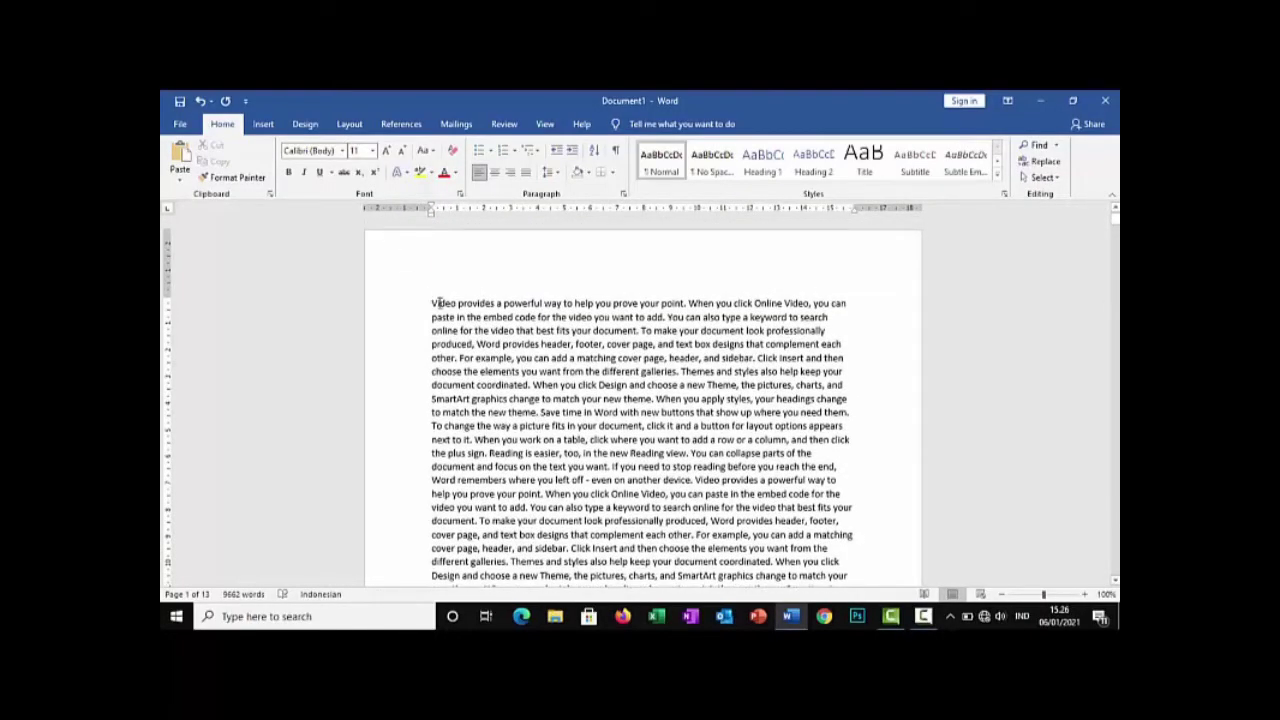
{"action": "left_click_drag", "start_coordinate": [433, 302], "coordinate": [441, 313]}
{"action": "left_click", "coordinate": [493, 407]}
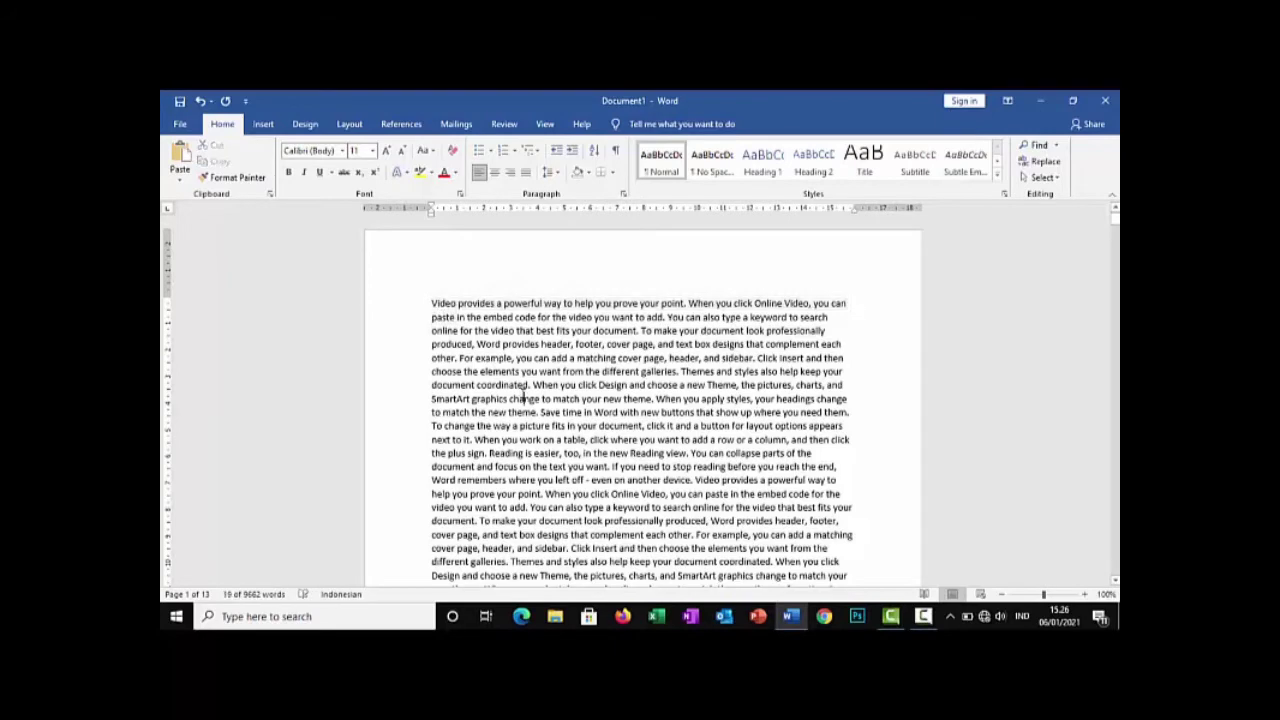
{"action": "scroll", "coordinate": [493, 407], "scroll_direction": "down", "scroll_amount": 7}
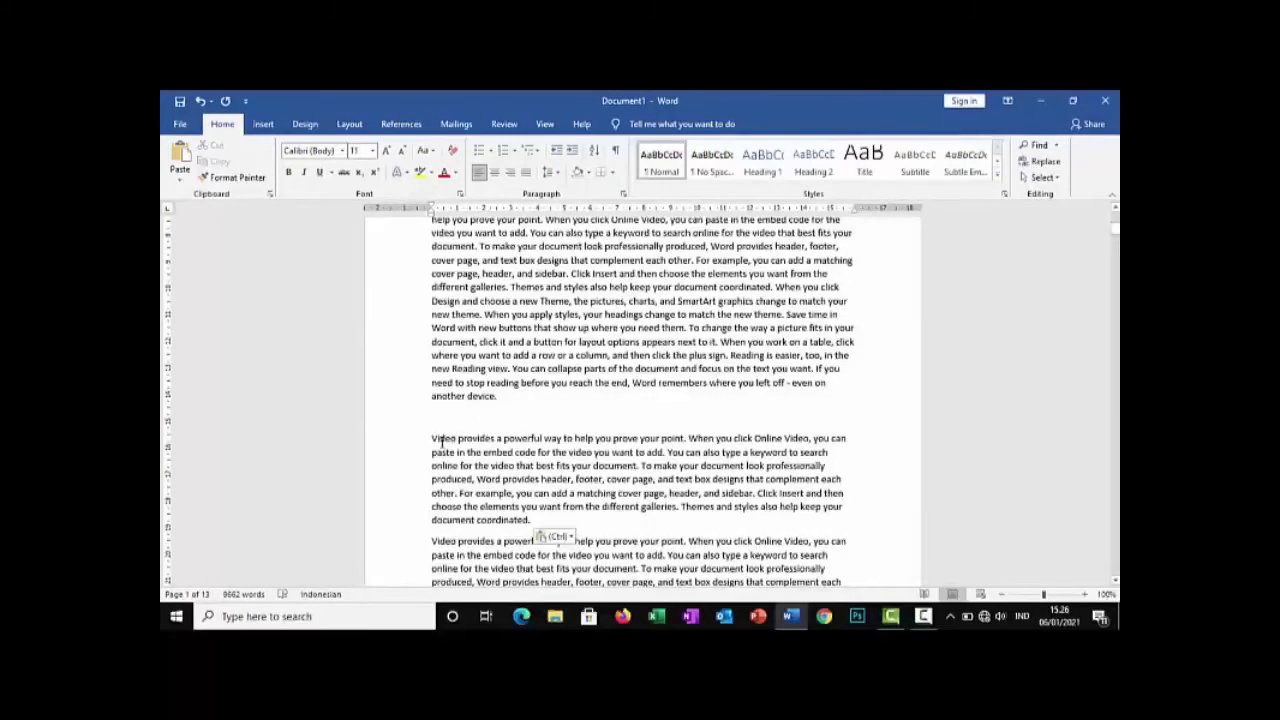
{"action": "left_click_drag", "start_coordinate": [444, 441], "coordinate": [491, 466]}
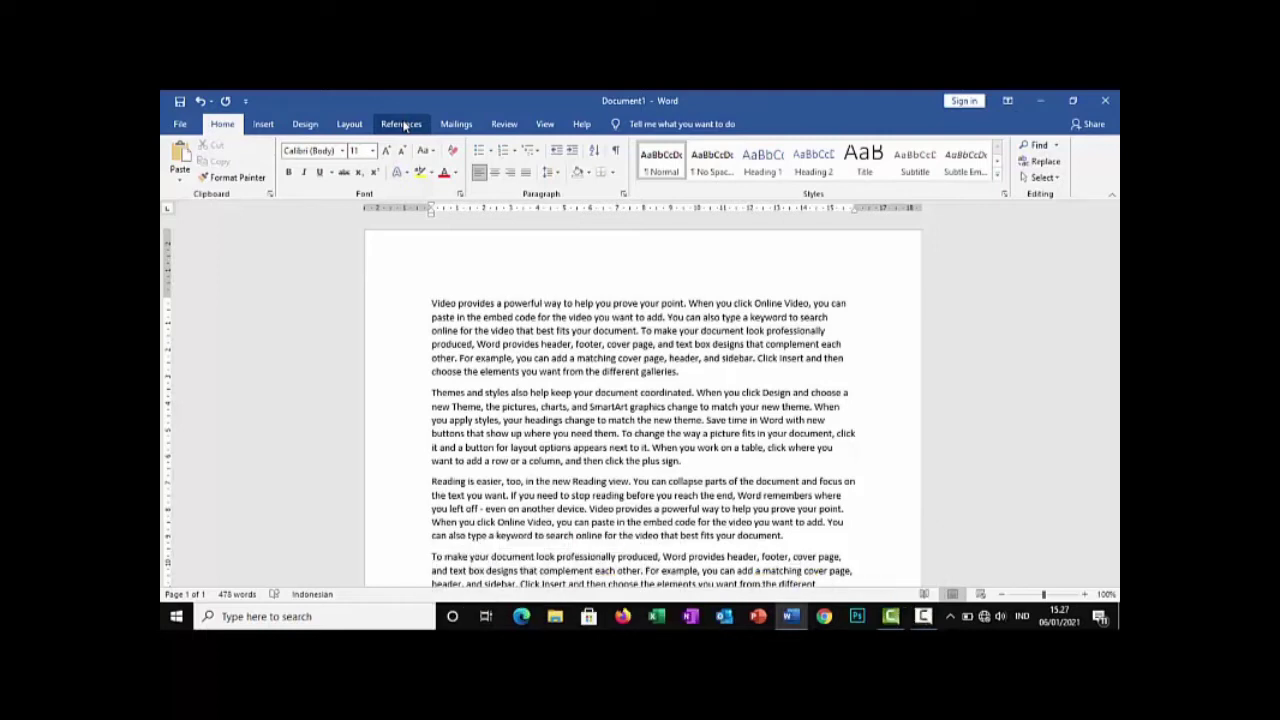
{"action": "left_click", "coordinate": [403, 124]}
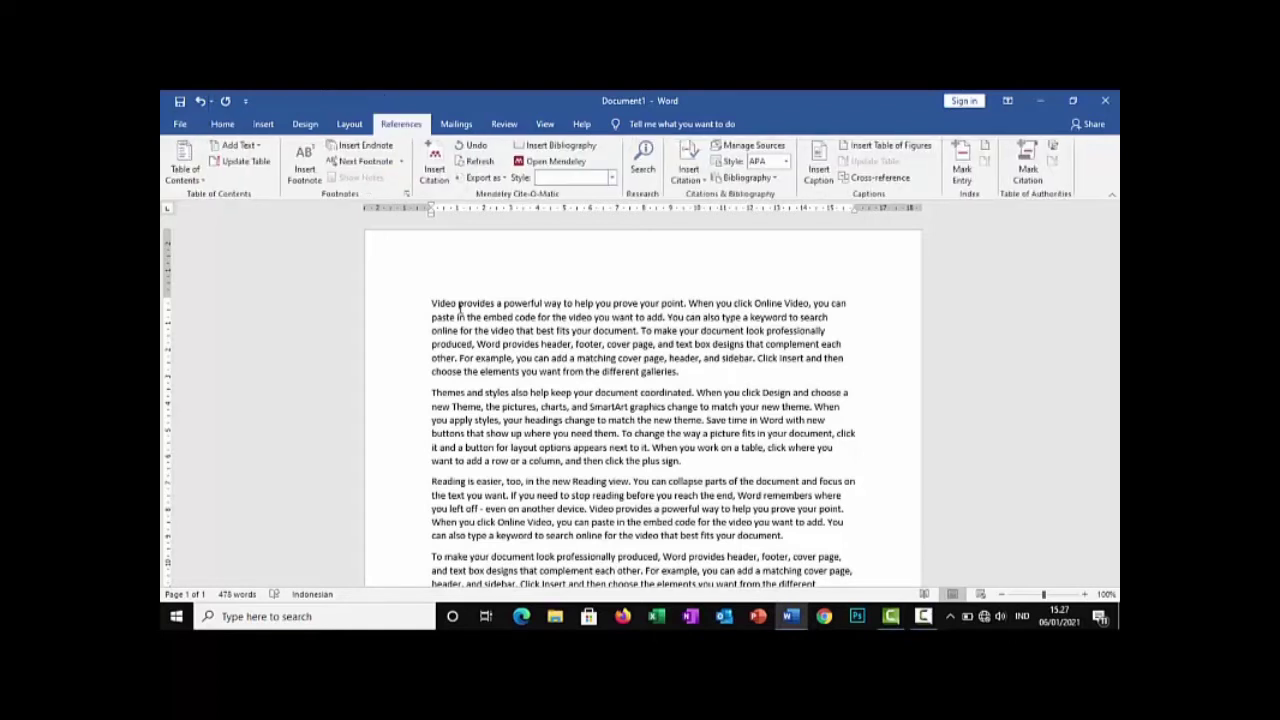
{"action": "left_click", "coordinate": [219, 127]}
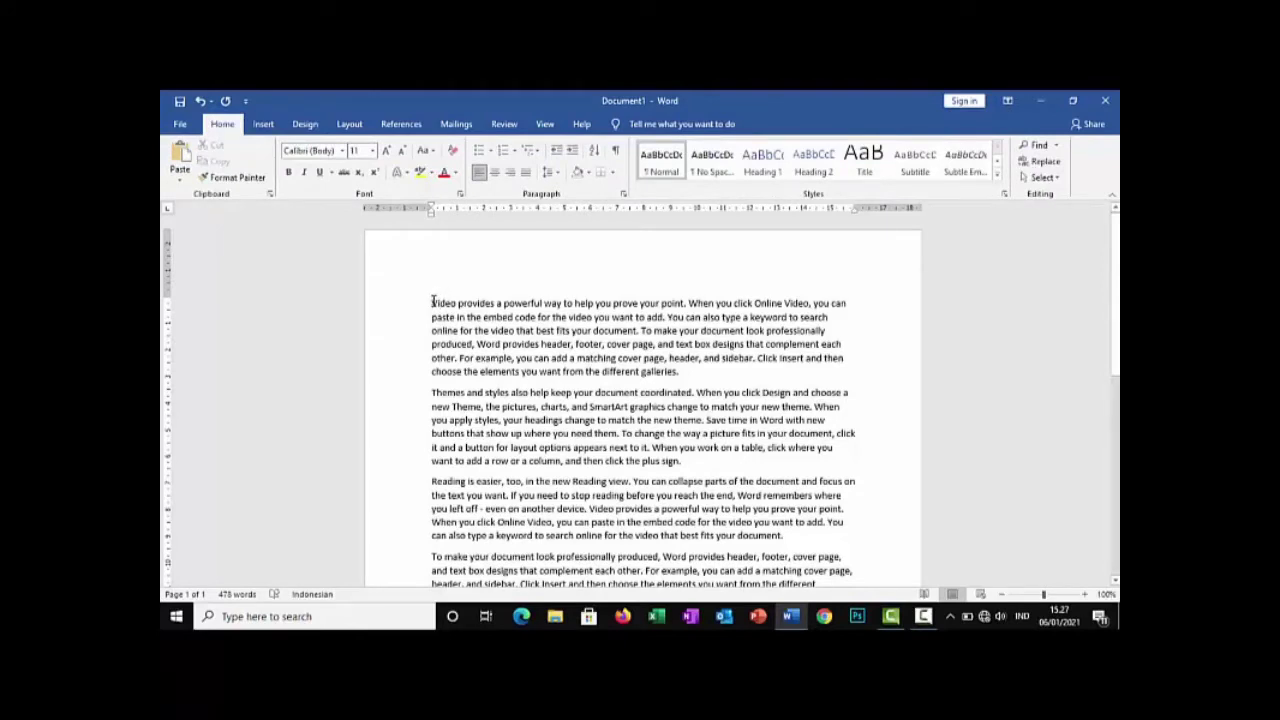
{"action": "key", "text": "ctrl+d"}
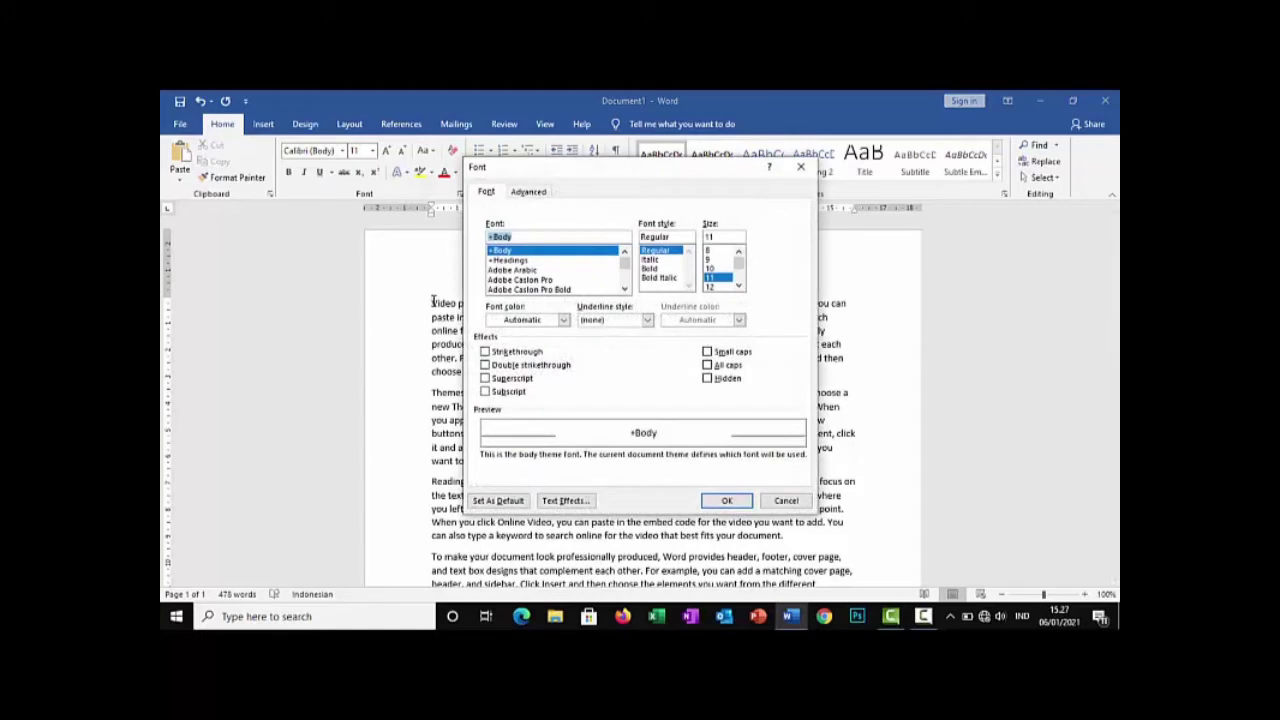
{"action": "left_click", "coordinate": [798, 170]}
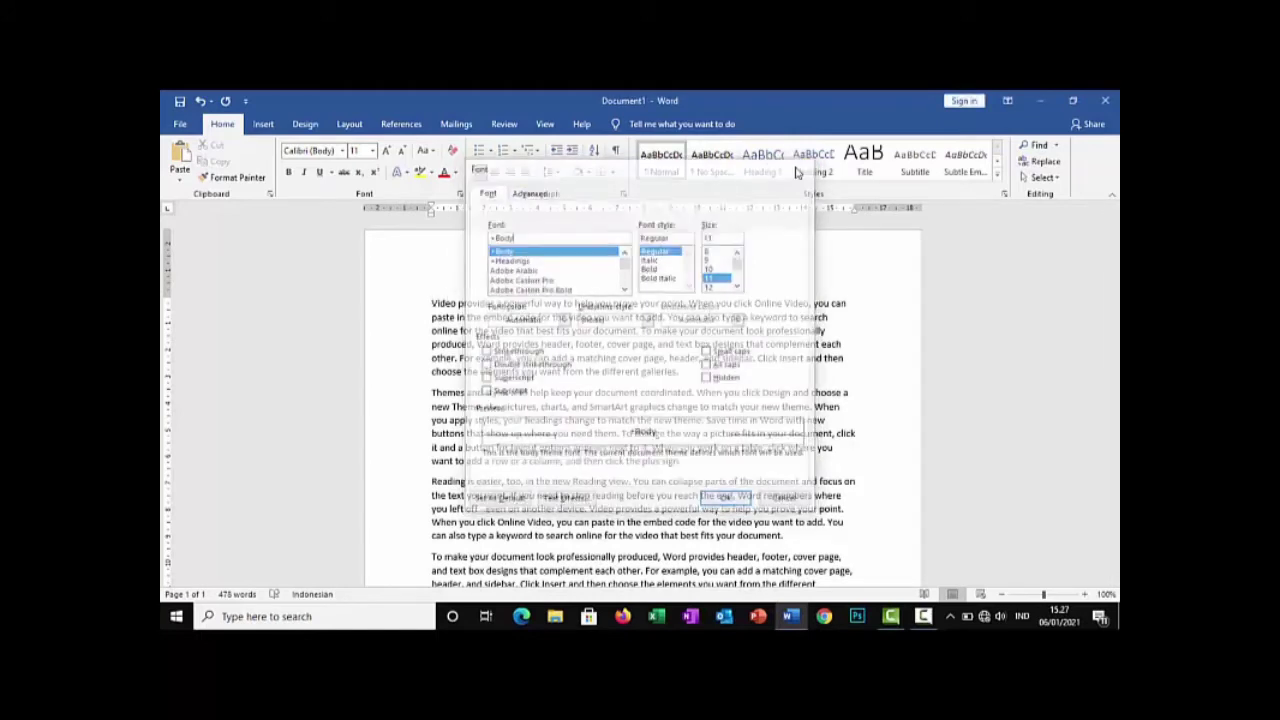
Format the first paragraph with the +Headings font, Bold style and size 12 through the Font dialog
{"action": "left_click_drag", "start_coordinate": [432, 303], "coordinate": [684, 371]}
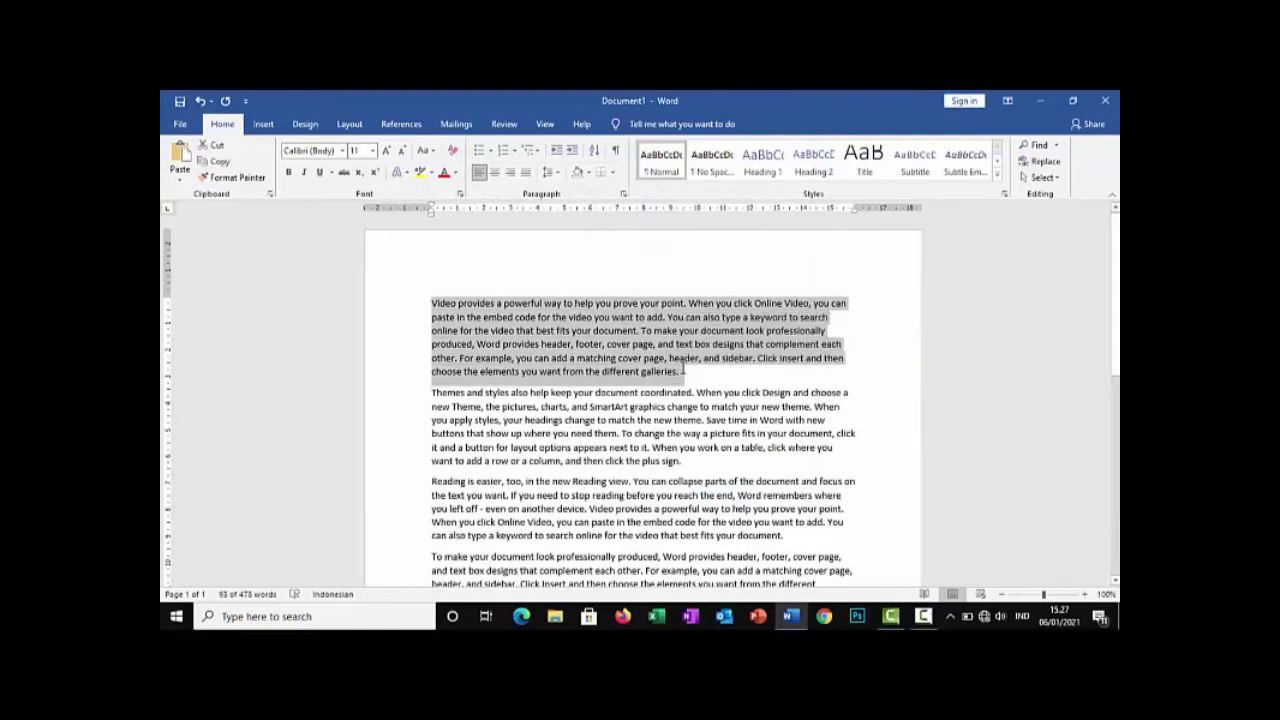
{"action": "key", "text": "ctrl+d"}
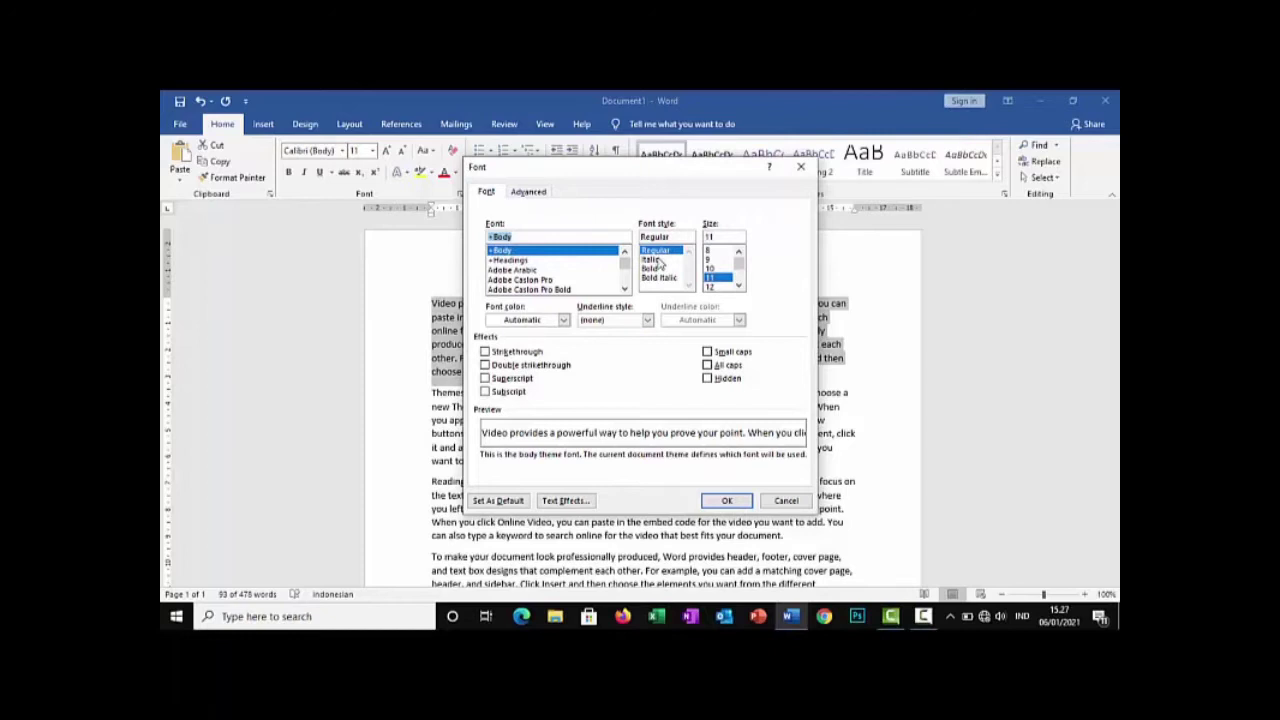
{"action": "left_click", "coordinate": [712, 213]}
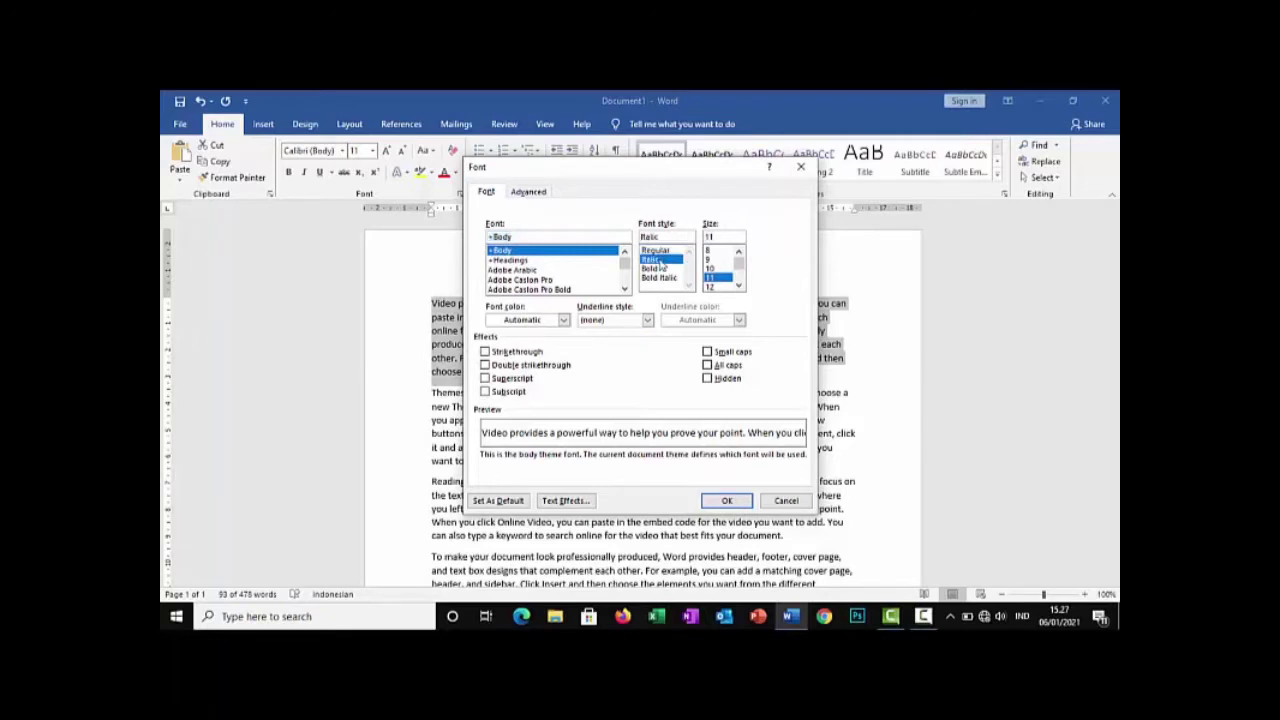
{"action": "left_click", "coordinate": [658, 268]}
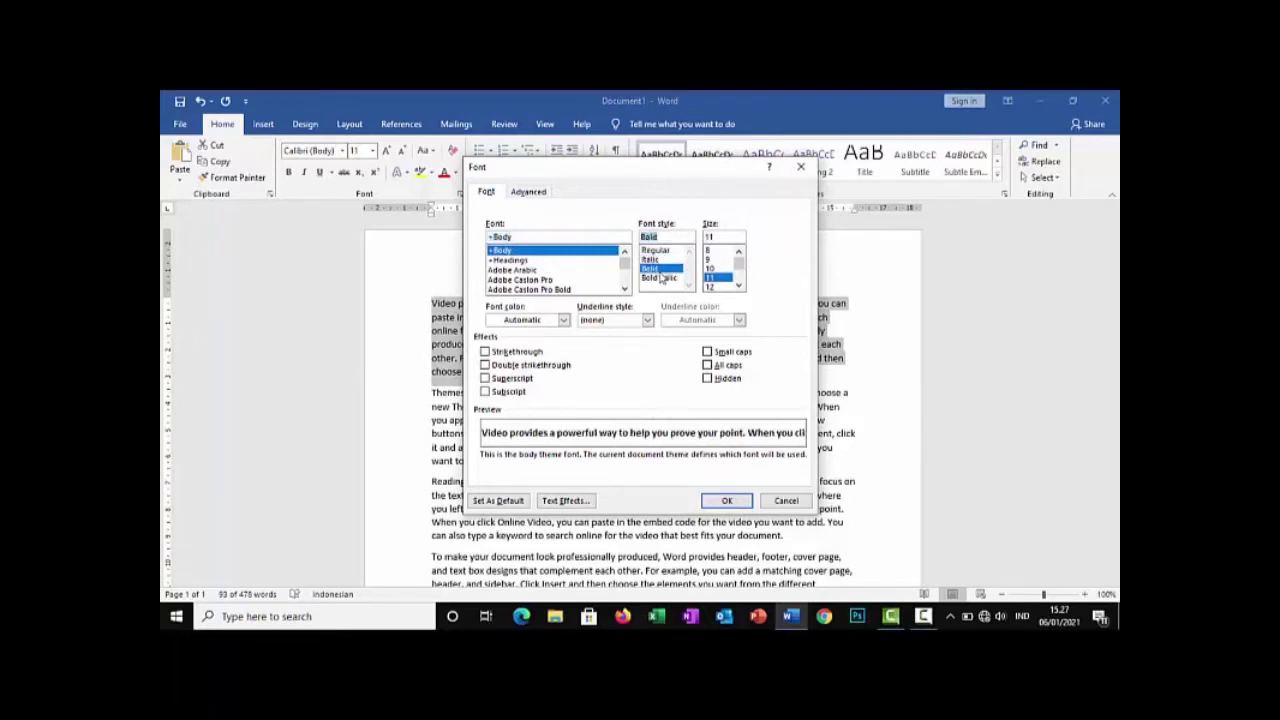
{"action": "left_click", "coordinate": [568, 262]}
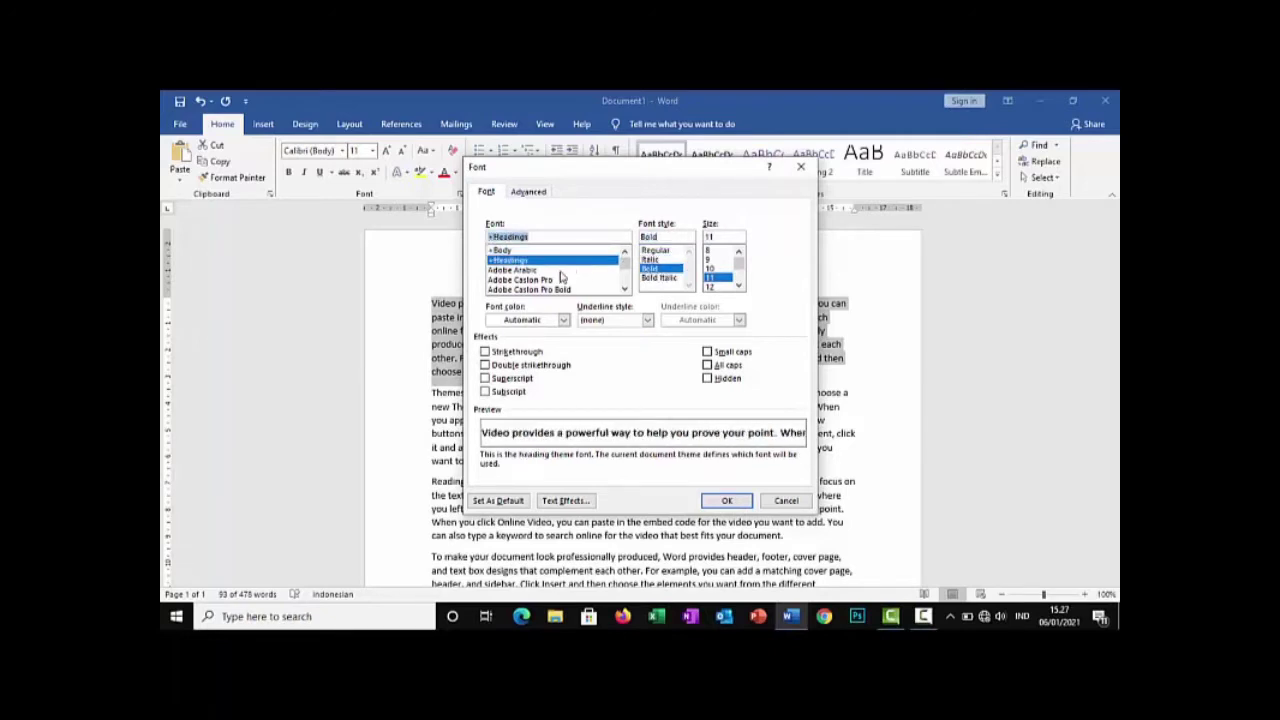
{"action": "left_click", "coordinate": [560, 276]}
{"action": "left_click", "coordinate": [555, 261]}
{"action": "left_click", "coordinate": [730, 286]}
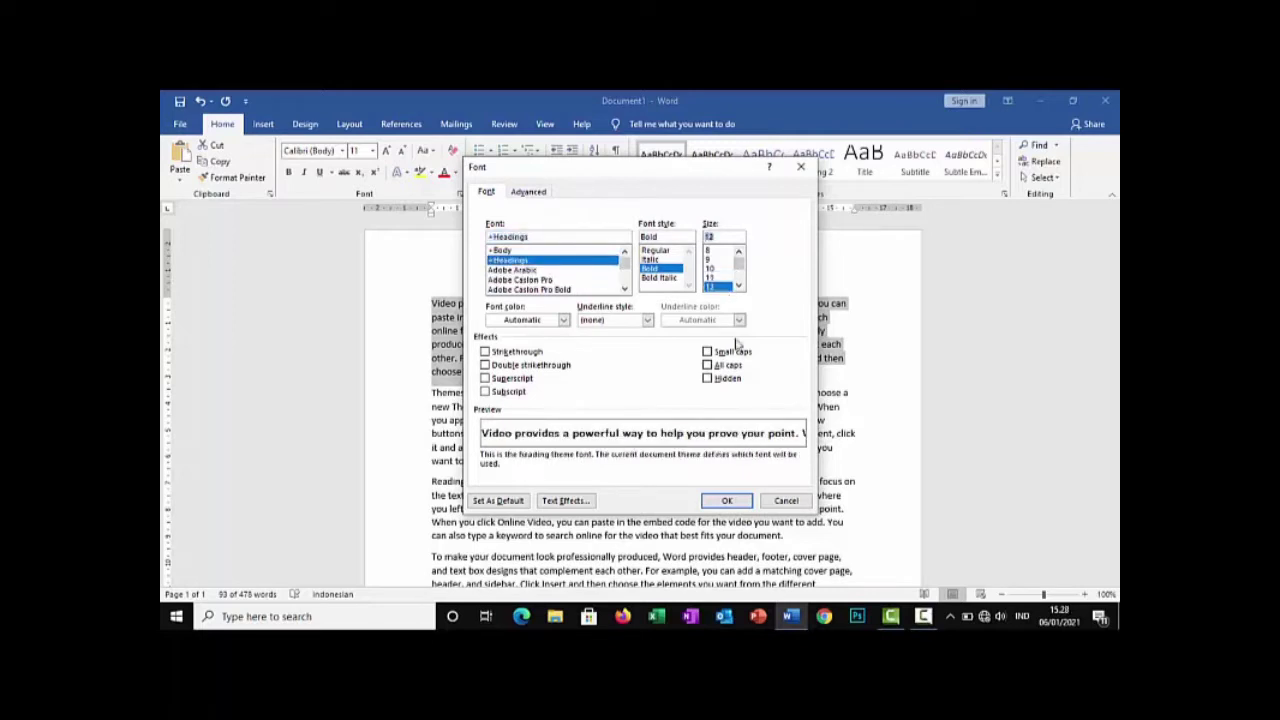
{"action": "left_click", "coordinate": [736, 503]}
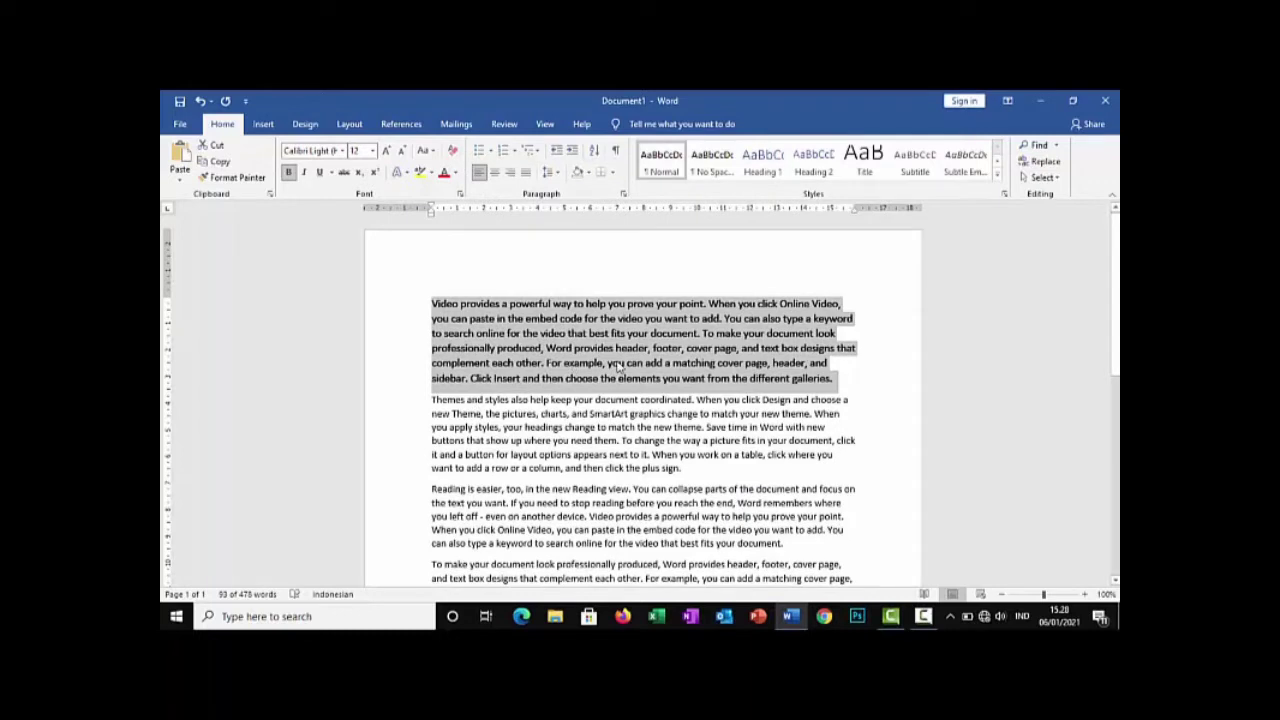
{"action": "left_click", "coordinate": [616, 400]}
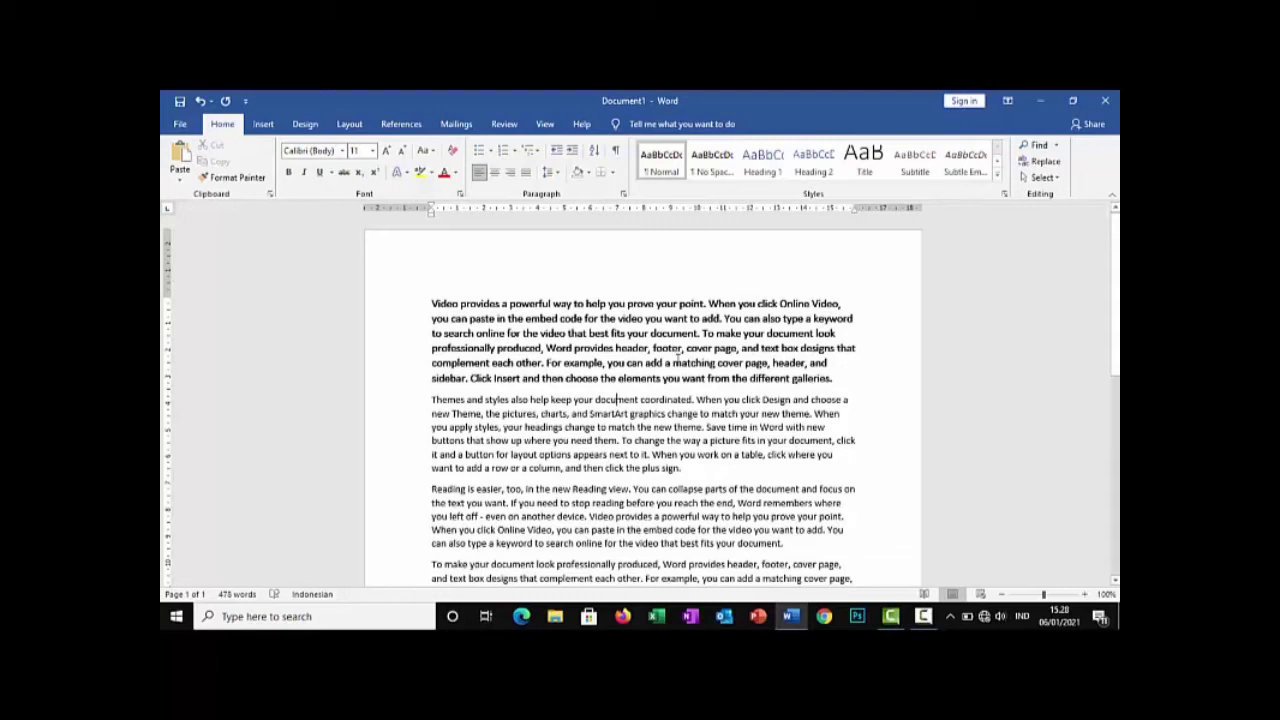
Undo the Font dialog formatting applied to the first paragraph and clear the text selection
{"action": "key", "text": "ctrl+z"}
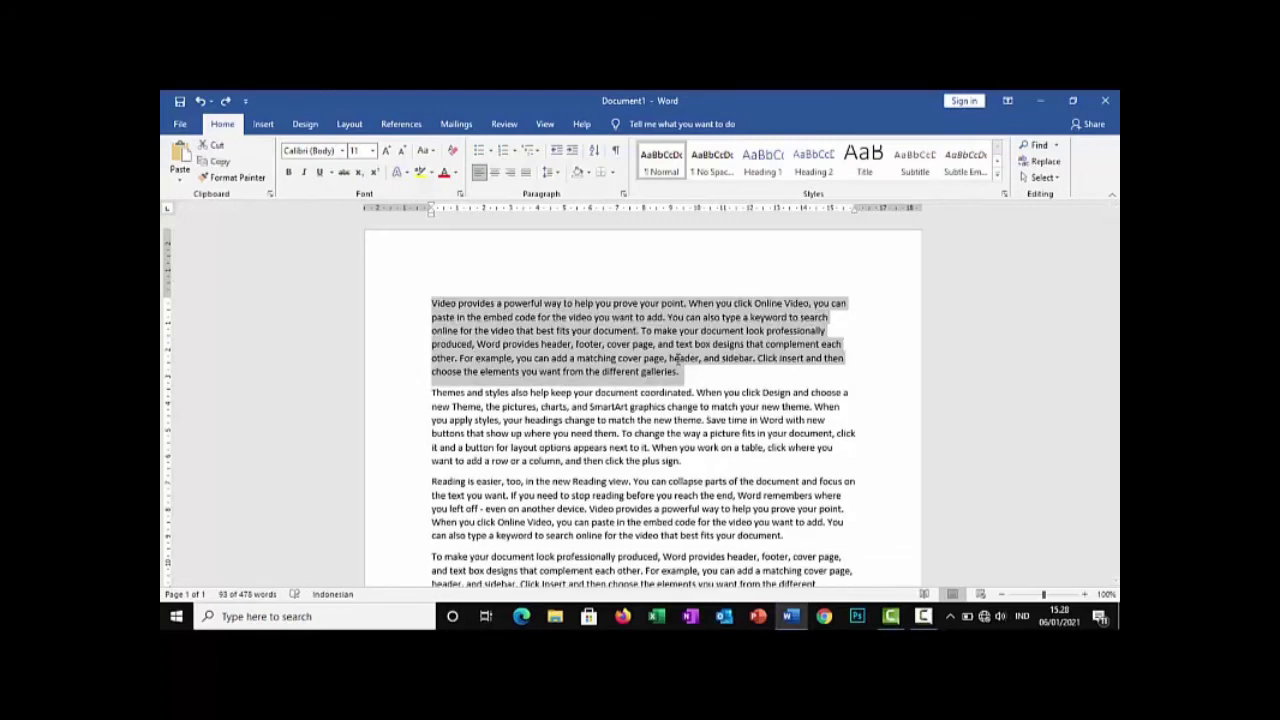
{"action": "left_click", "coordinate": [740, 383]}
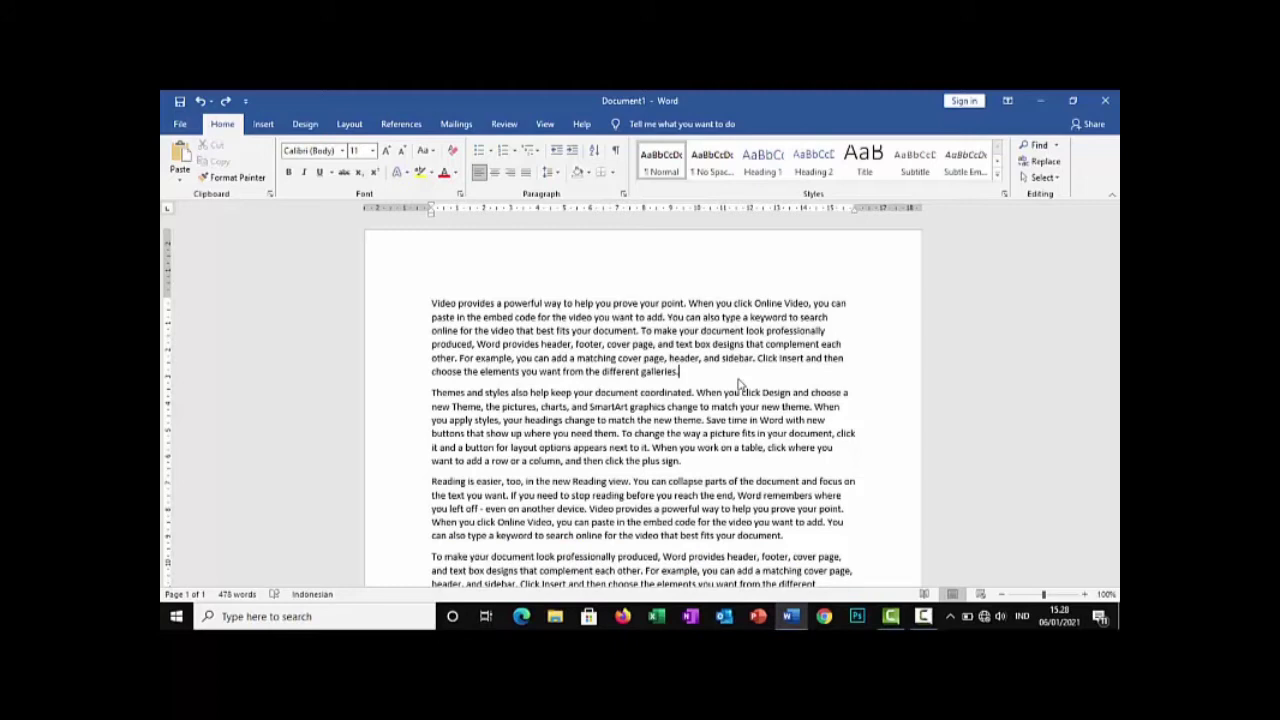
Center-align the whole first paragraph and undo that alignment change
{"action": "left_click_drag", "start_coordinate": [430, 302], "coordinate": [684, 372]}
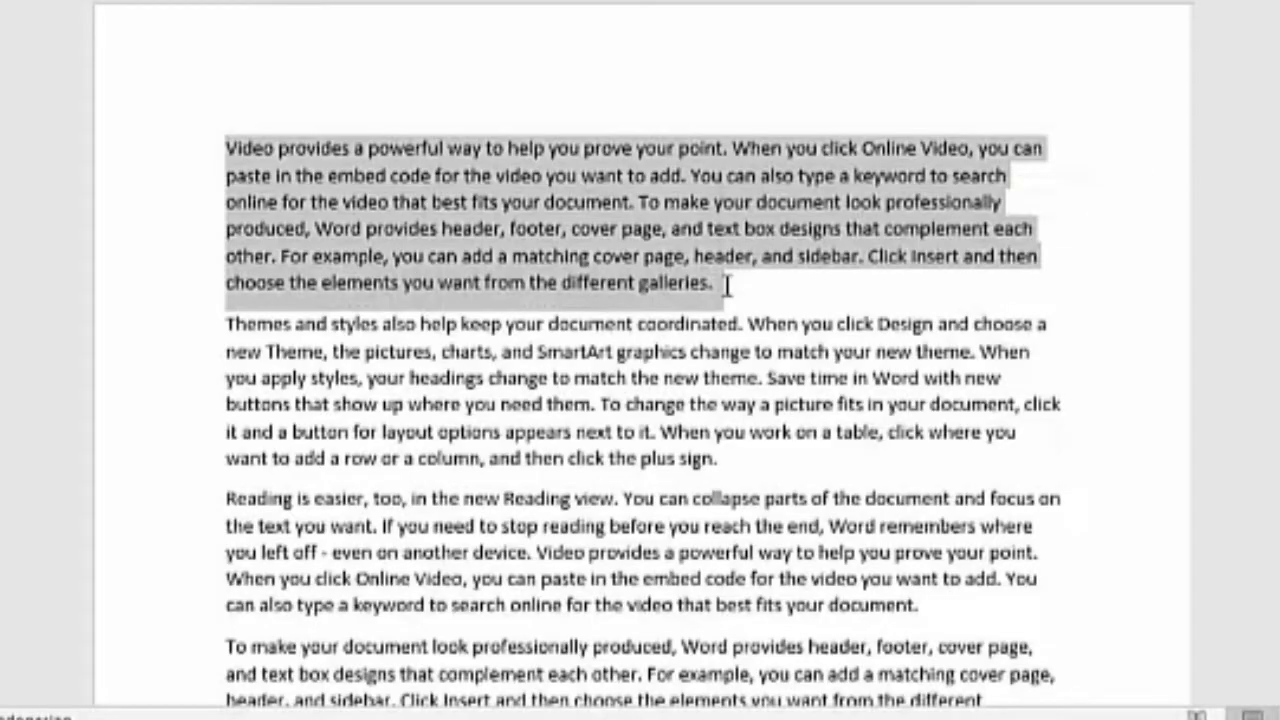
{"action": "key", "text": "ctrl+e"}
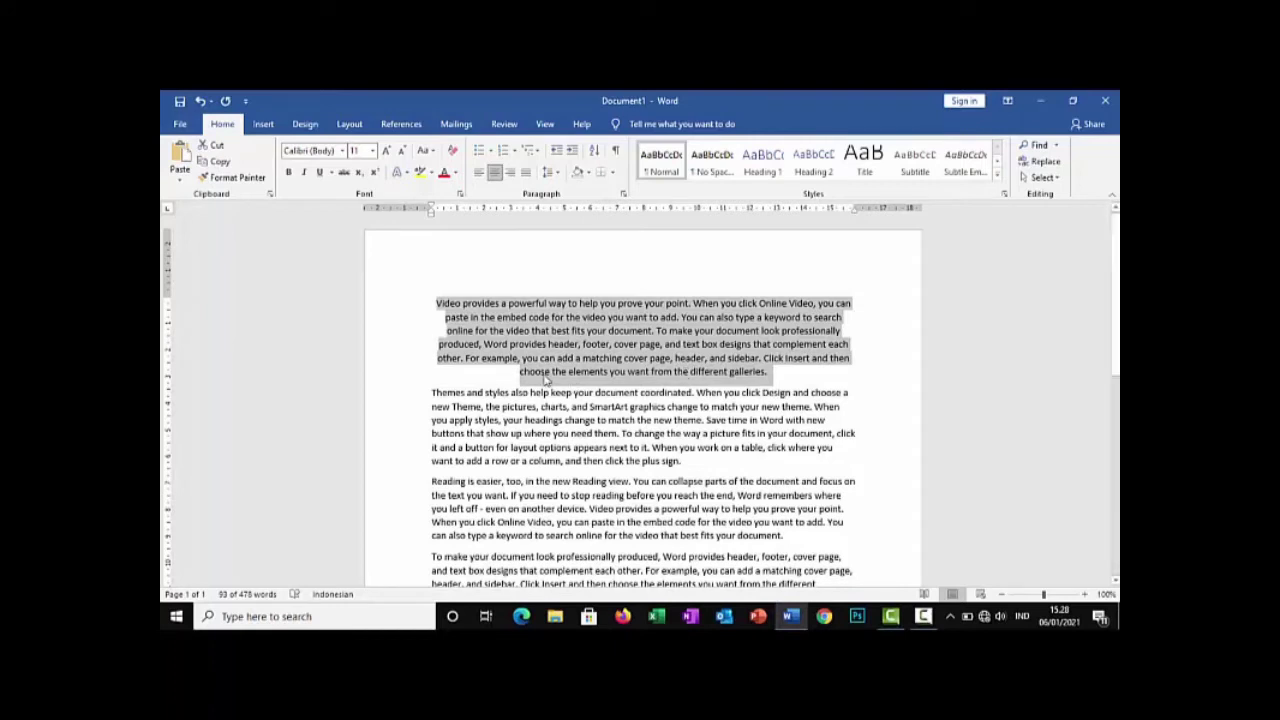
{"action": "key", "text": "ctrl+z"}
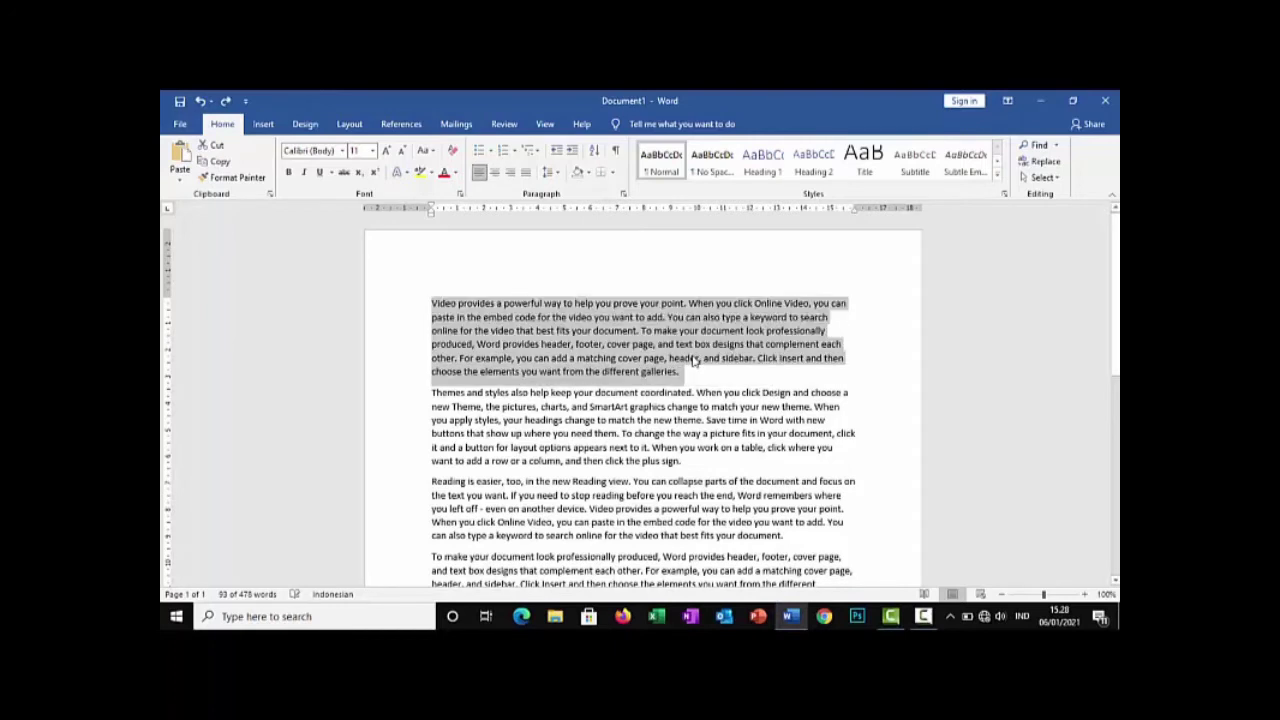
{"action": "left_click", "coordinate": [695, 377]}
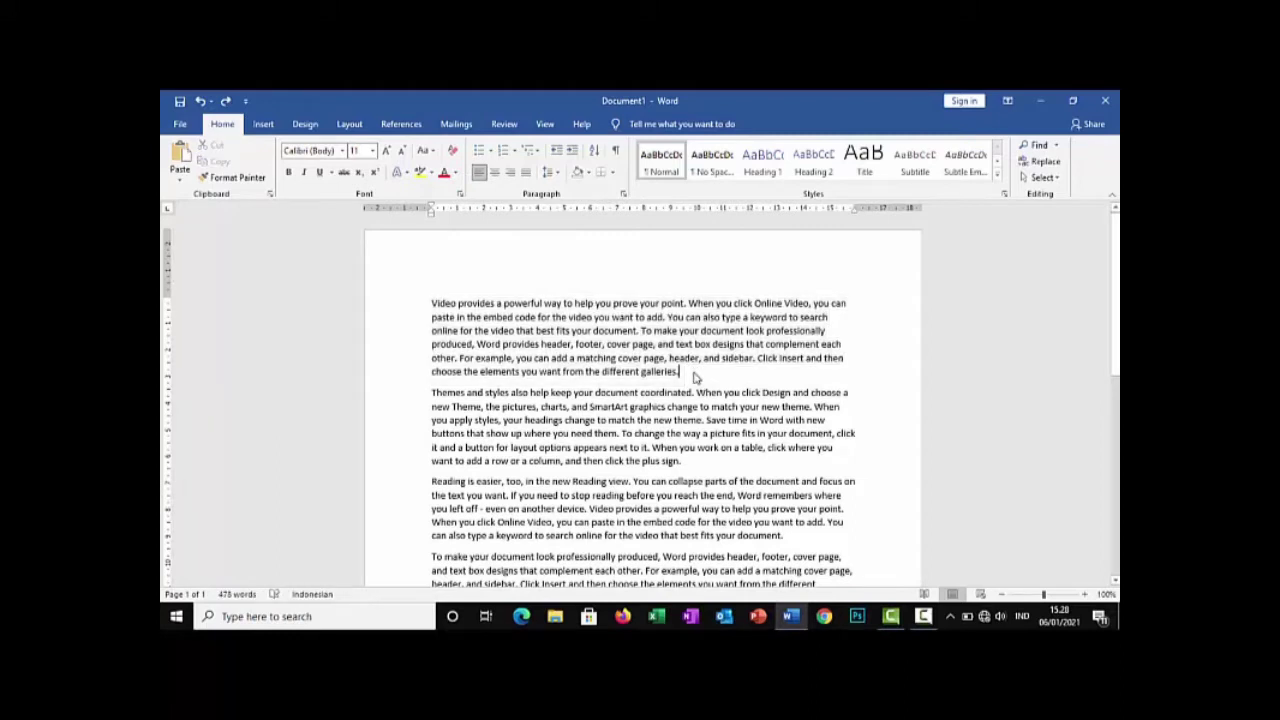
Search the document for the word "video" and look over the highlighted matches in the text
{"action": "key", "text": "ctrl+f"}
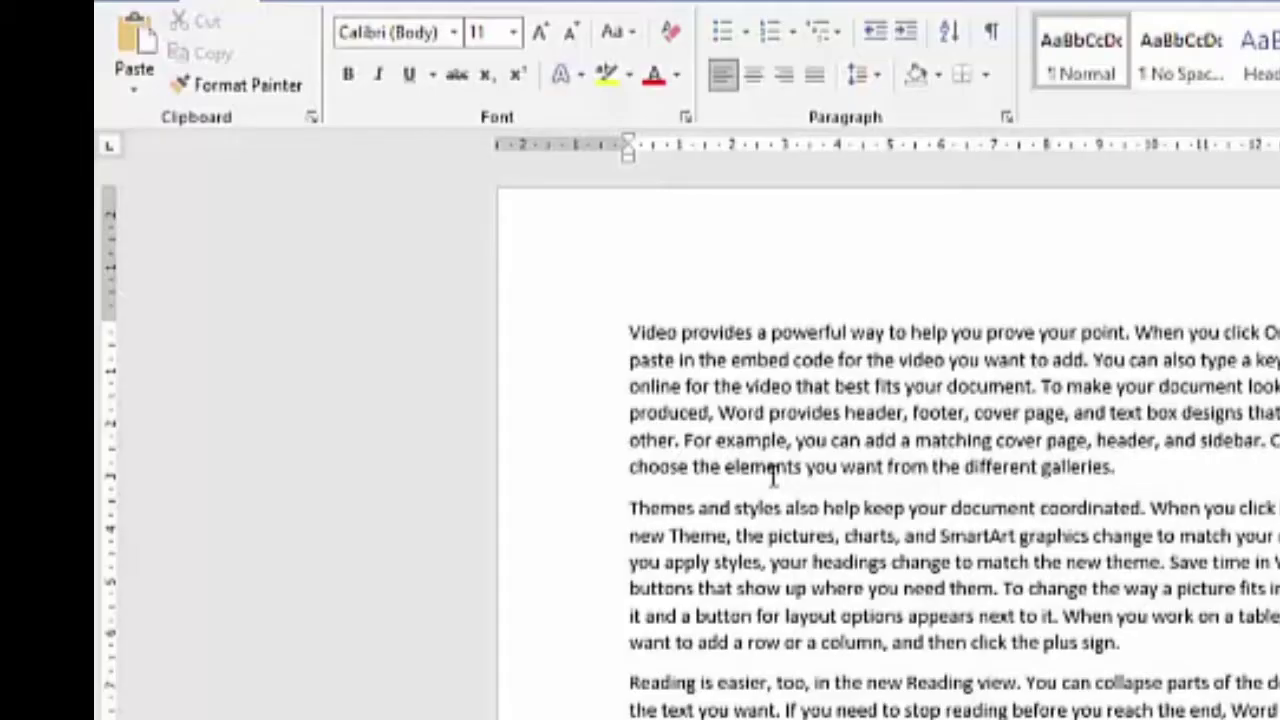
{"action": "key", "text": "ctrl+f"}
{"action": "left_click", "coordinate": [331, 223]}
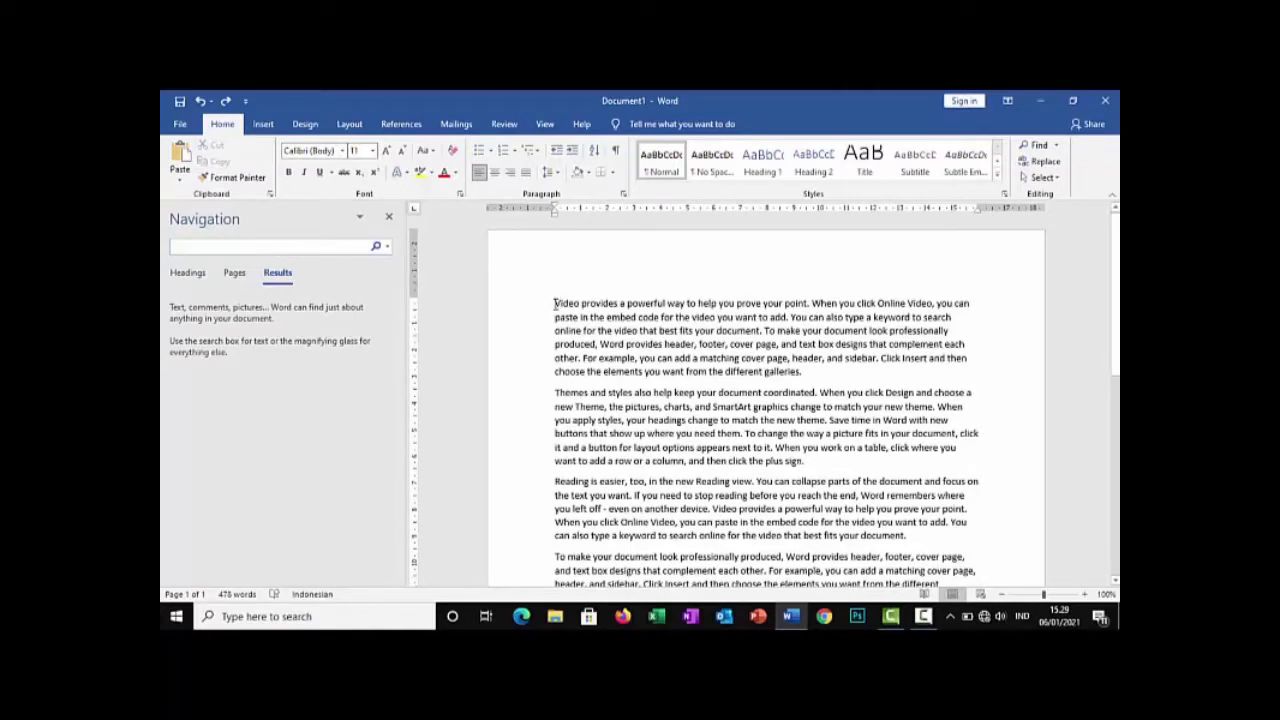
{"action": "left_click_drag", "start_coordinate": [556, 303], "coordinate": [579, 303]}
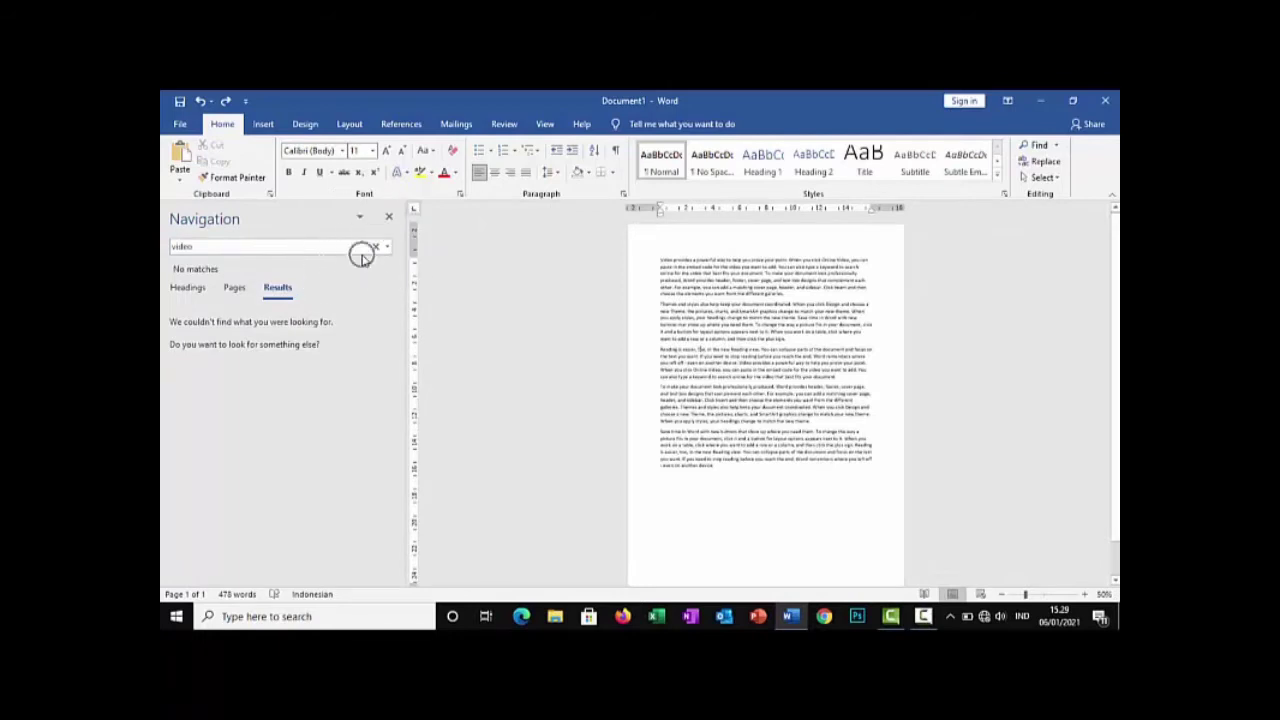
{"action": "left_click", "coordinate": [354, 248]}
{"action": "key", "text": "Return"}
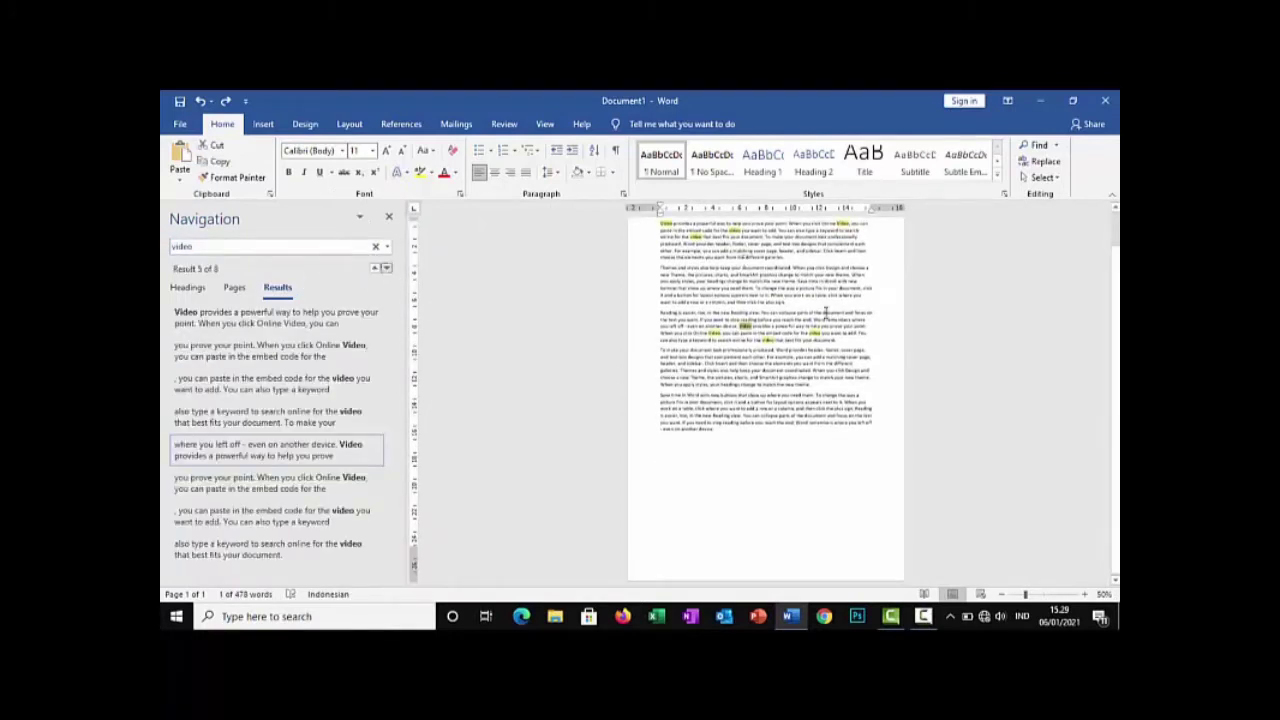
{"action": "scroll", "coordinate": [860, 327], "scroll_direction": "up", "scroll_amount": 4, "text": "ctrl"}
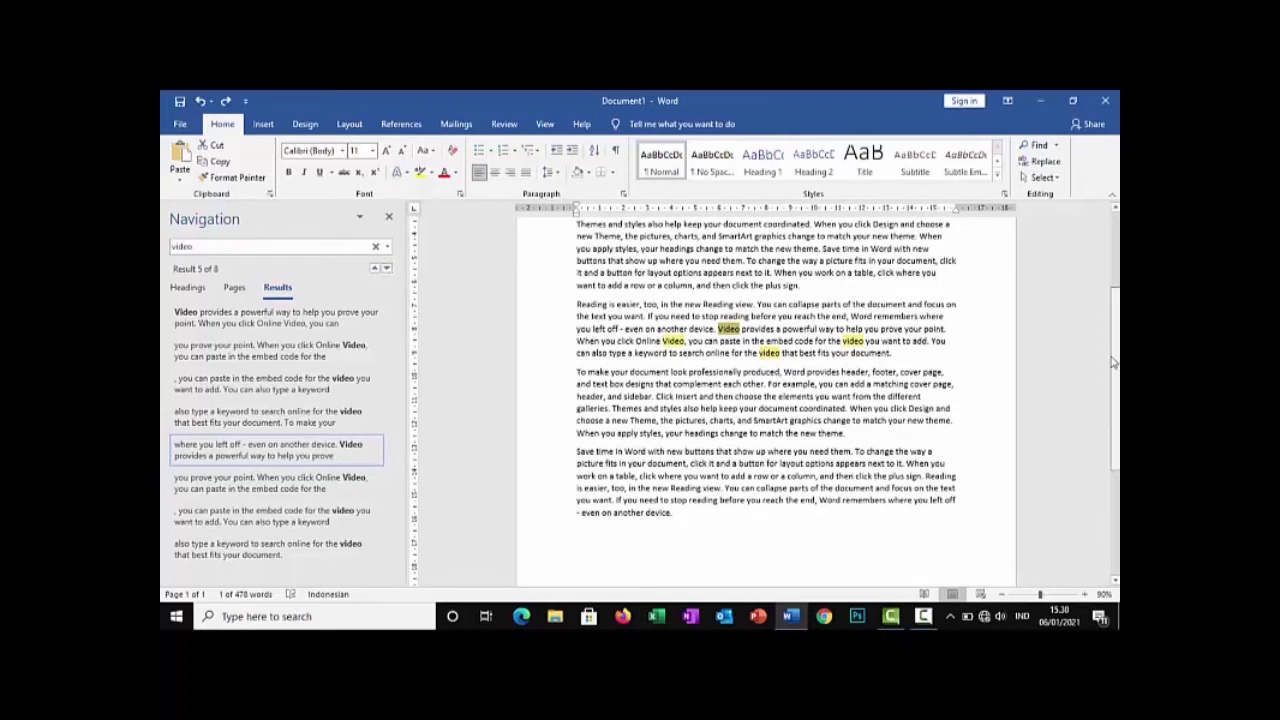
{"action": "scroll", "coordinate": [1104, 311], "scroll_direction": "up", "scroll_amount": 2}
{"action": "scroll", "coordinate": [1104, 311], "scroll_direction": "up", "scroll_amount": 2}
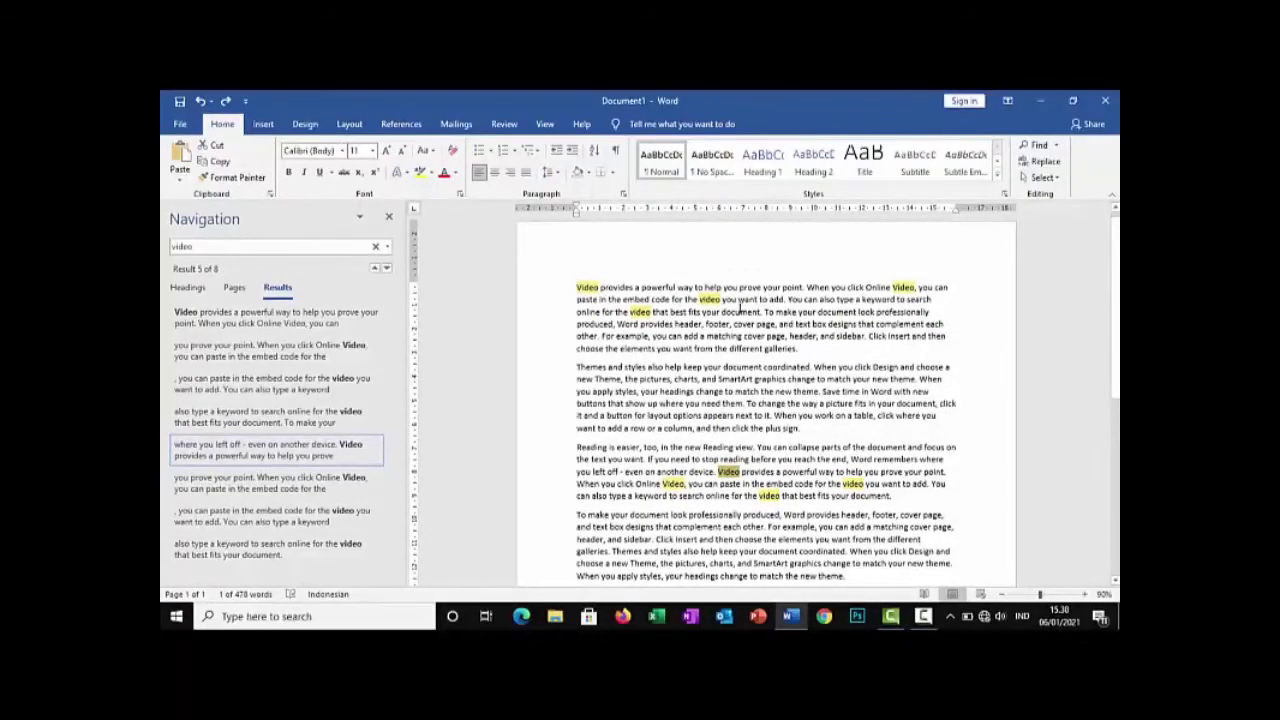
{"action": "left_click", "coordinate": [588, 287]}
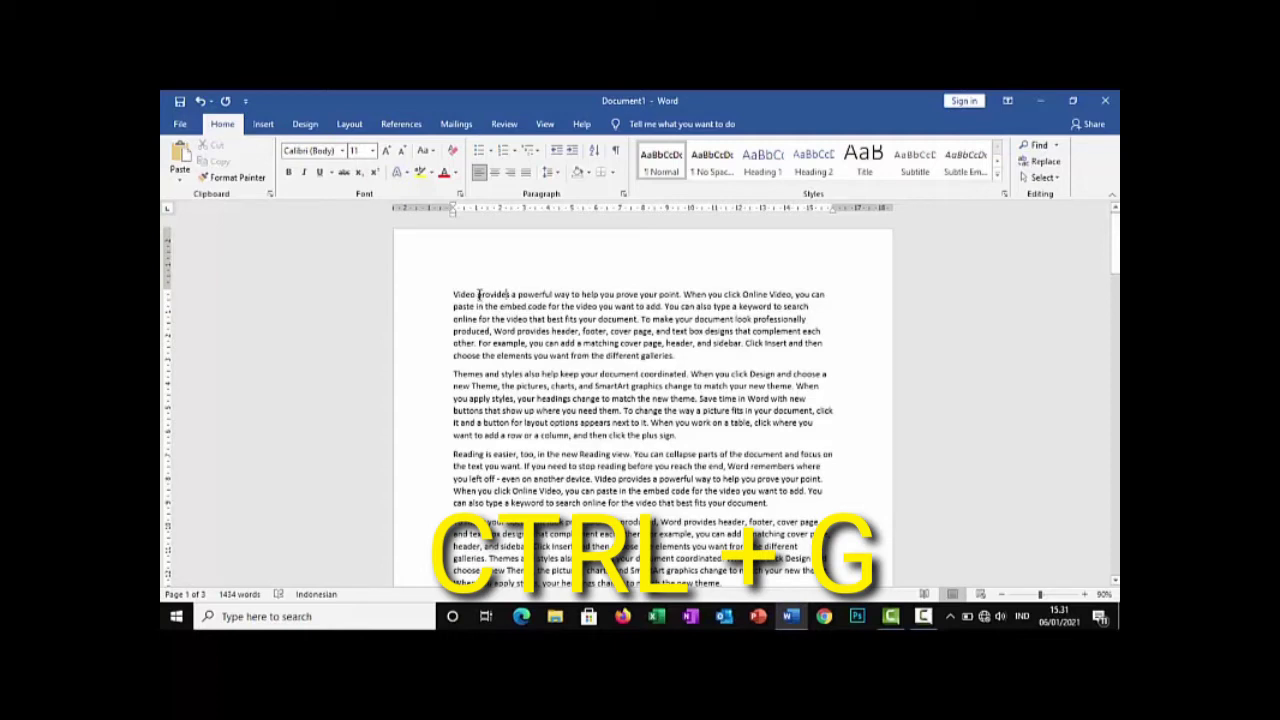
Jump to page 2 of the document with the Go To command and close its dialog
{"action": "key", "text": "ctrl+g"}
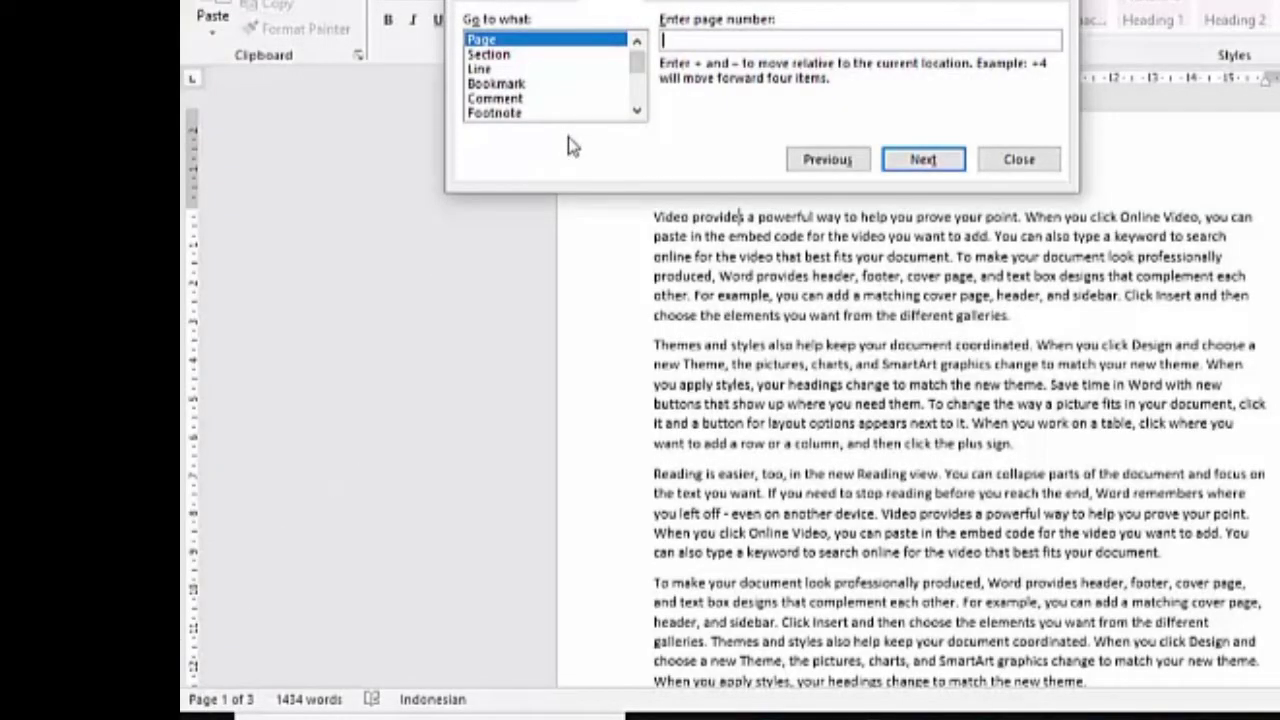
{"action": "type", "text": "2"}
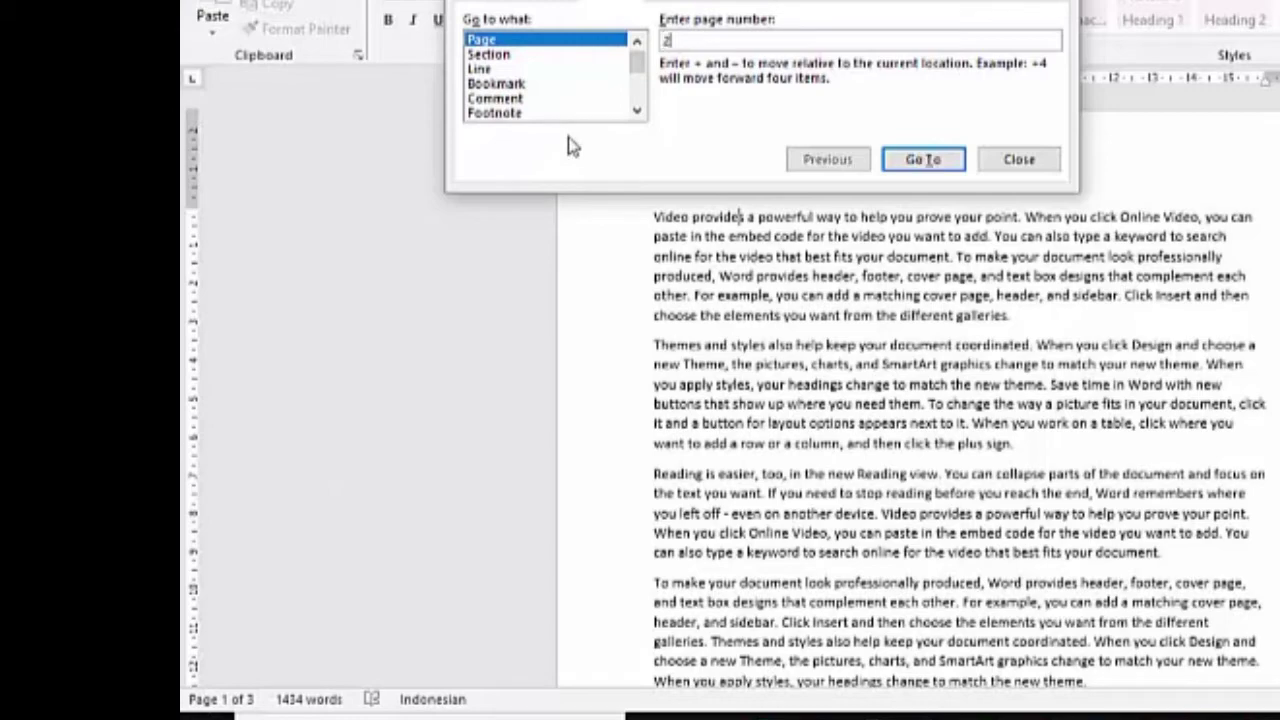
{"action": "left_click", "coordinate": [922, 160]}
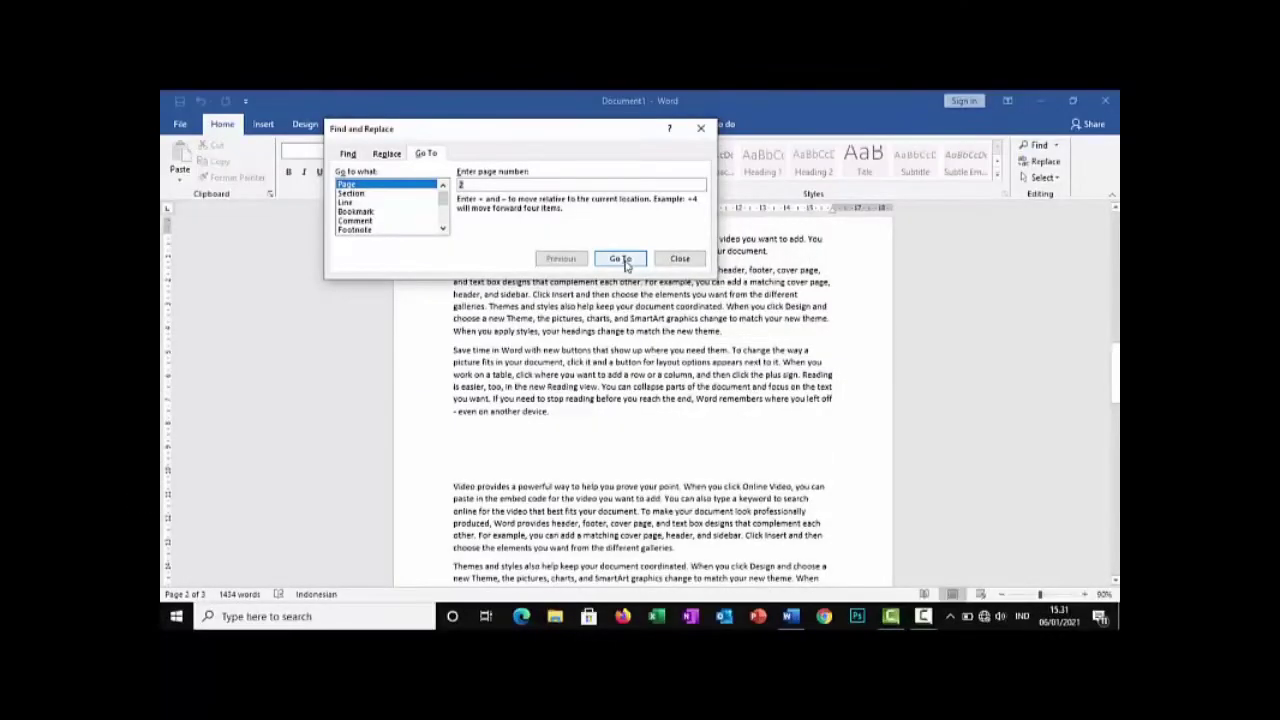
{"action": "left_click", "coordinate": [679, 259]}
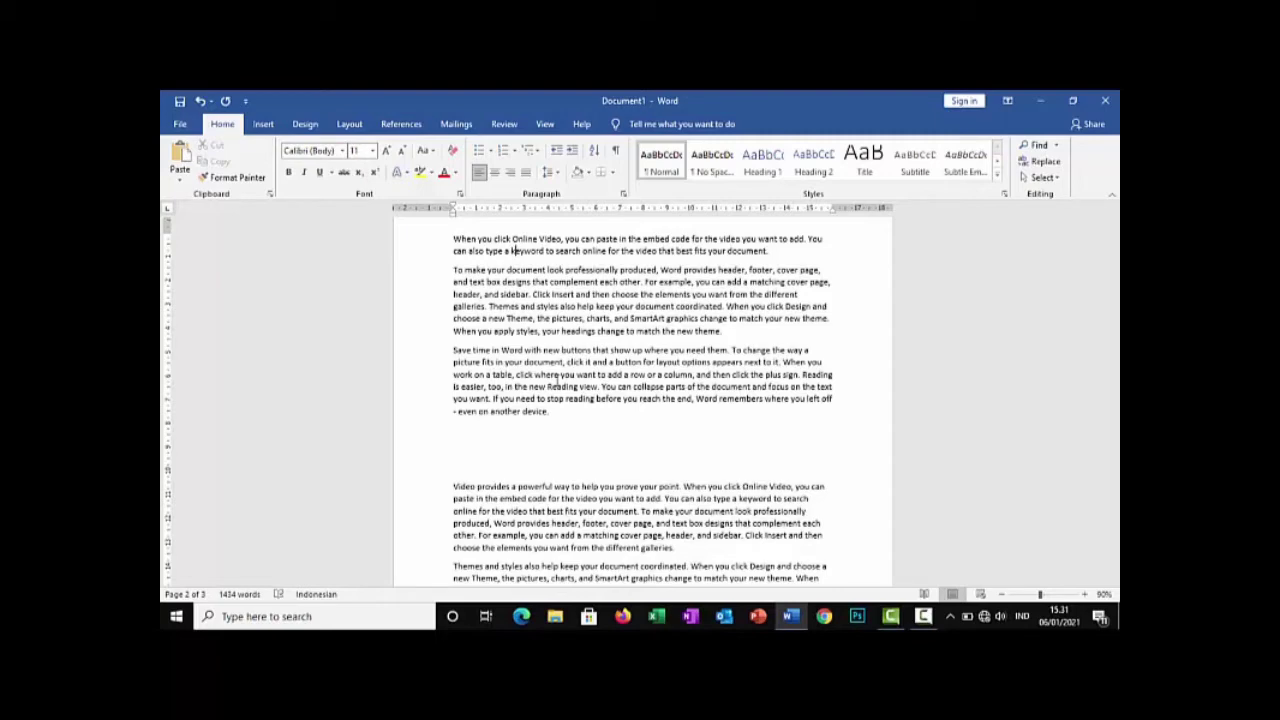
Replace every occurrence of "video" with "MOVIE" throughout the document and check the replaced words in the text
{"action": "scroll", "coordinate": [557, 380], "scroll_direction": "up", "scroll_amount": 10}
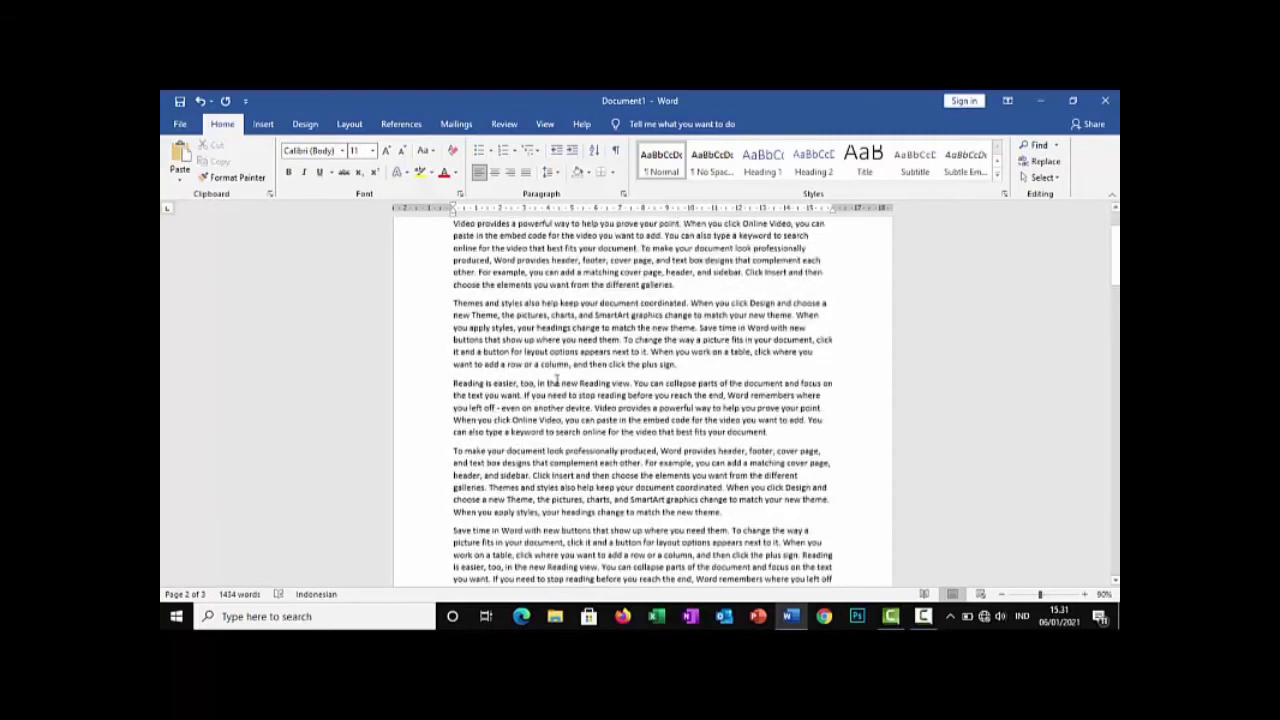
{"action": "key", "text": "ctrl+h"}
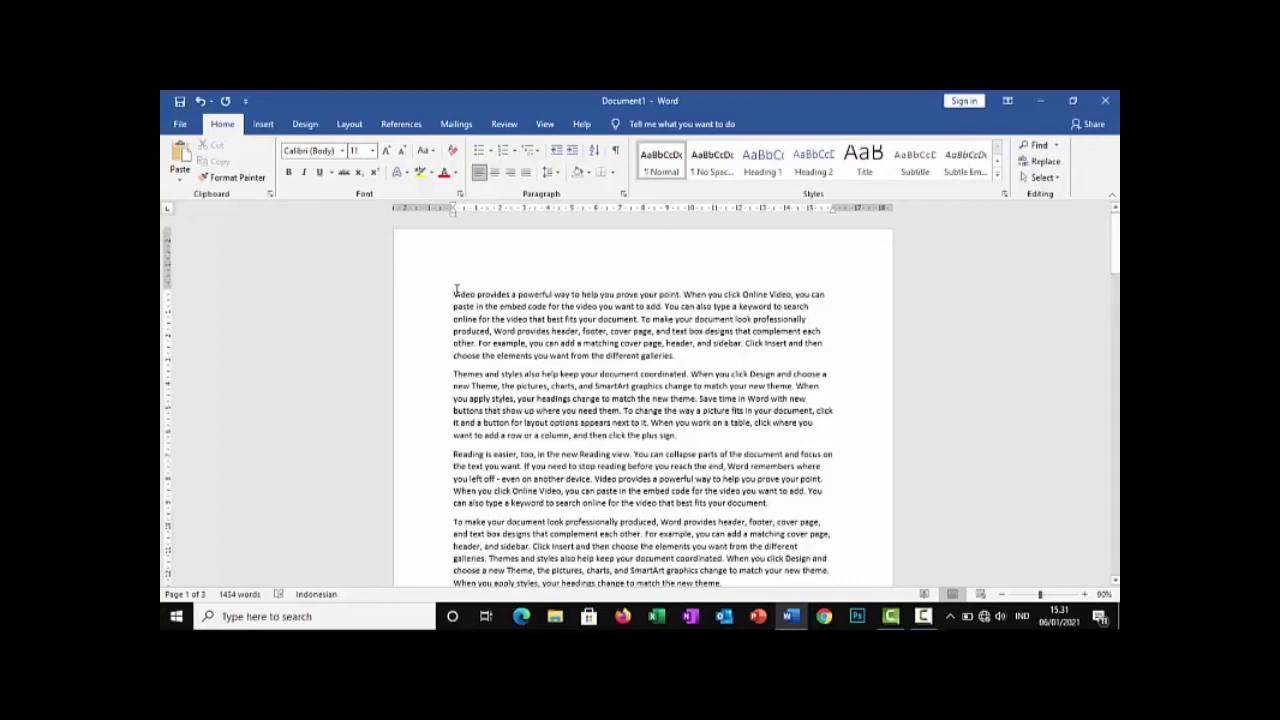
{"action": "key", "text": "ctrl+h"}
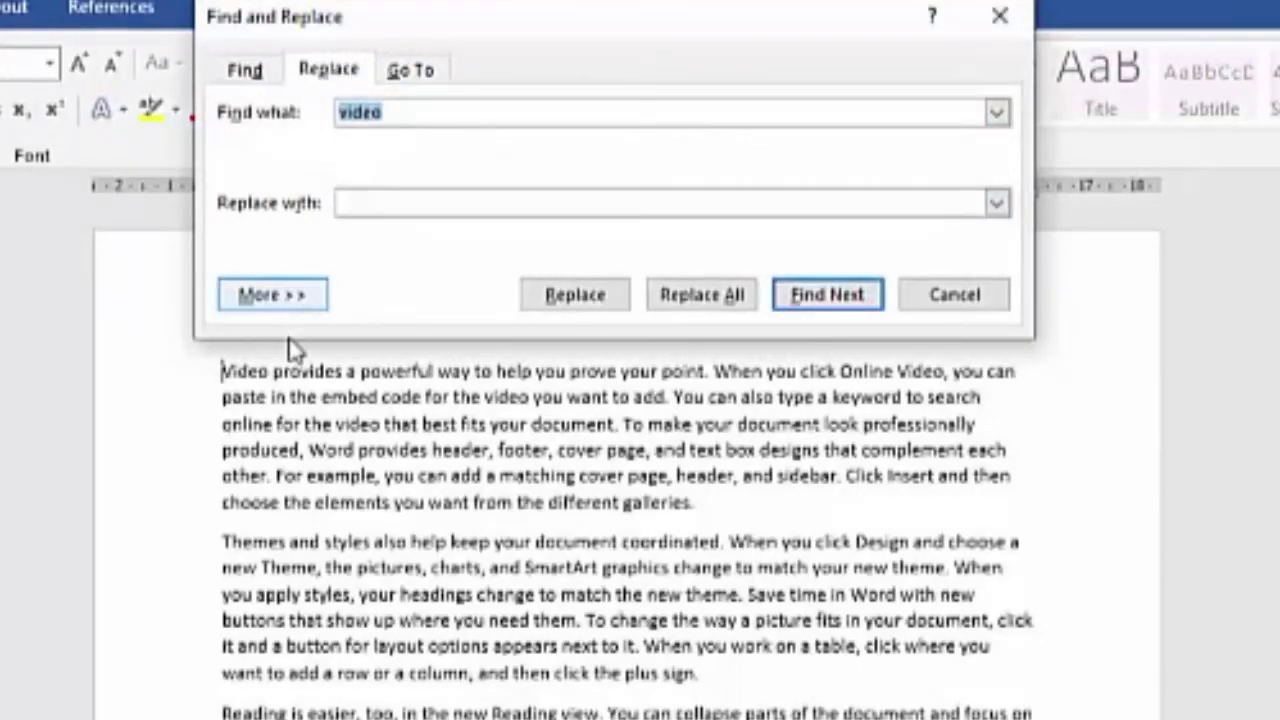
{"action": "left_click", "coordinate": [424, 205]}
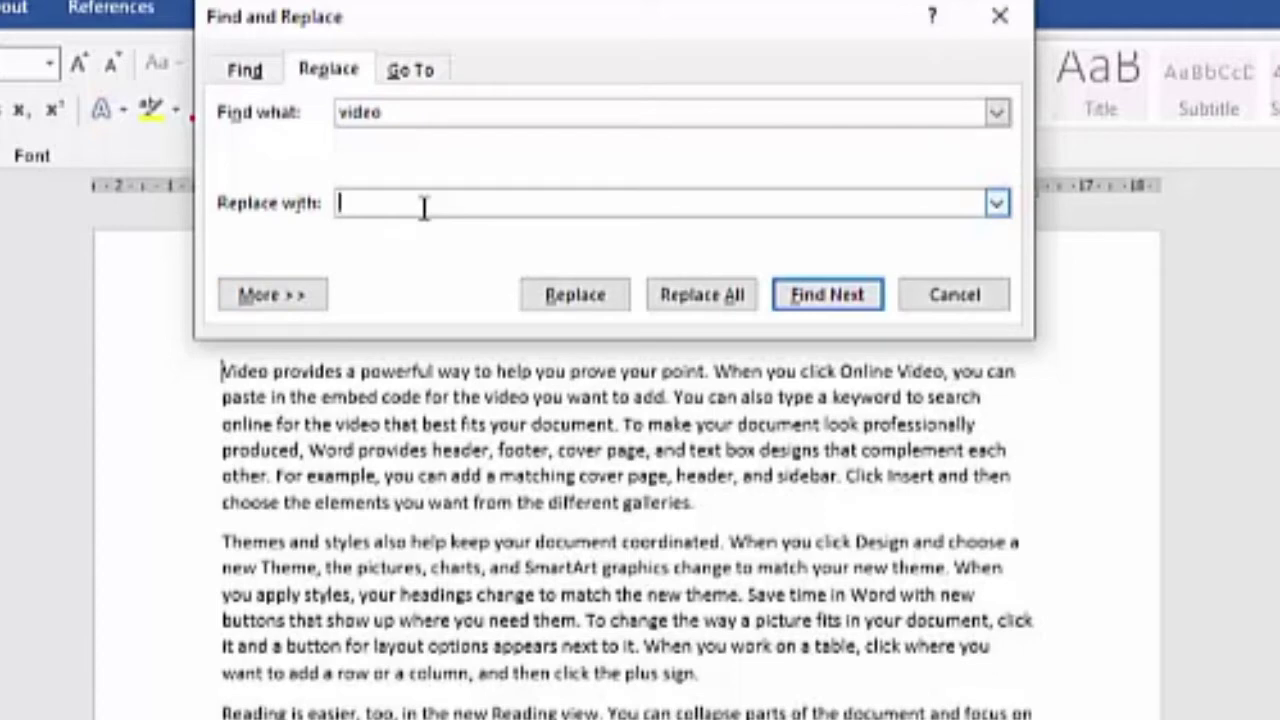
{"action": "type", "text": "MOVIE"}
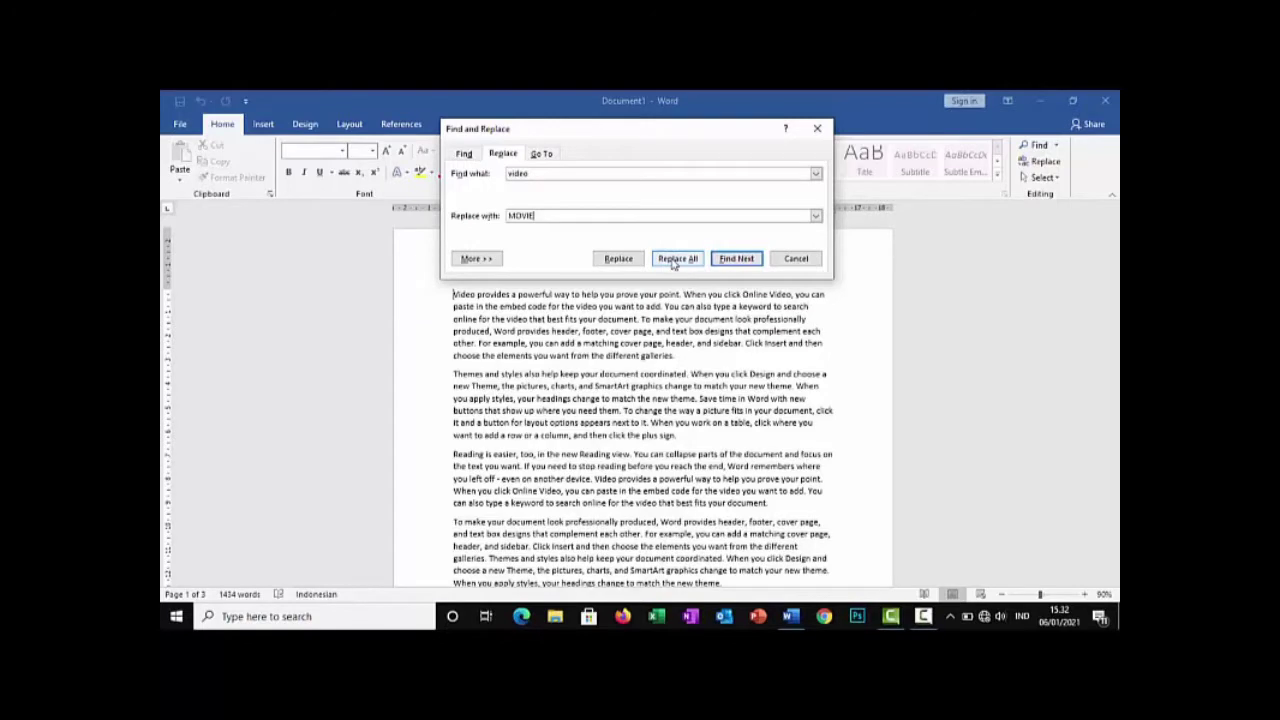
{"action": "left_click", "coordinate": [696, 298]}
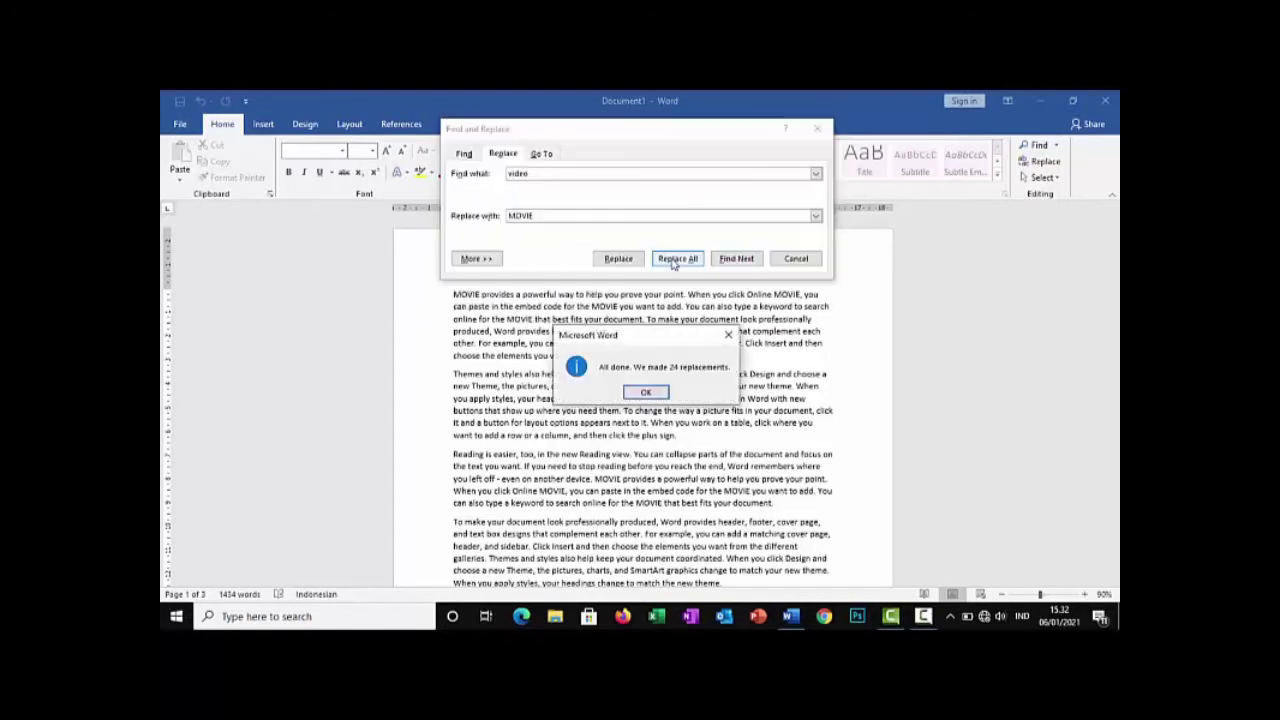
{"action": "left_click", "coordinate": [646, 392]}
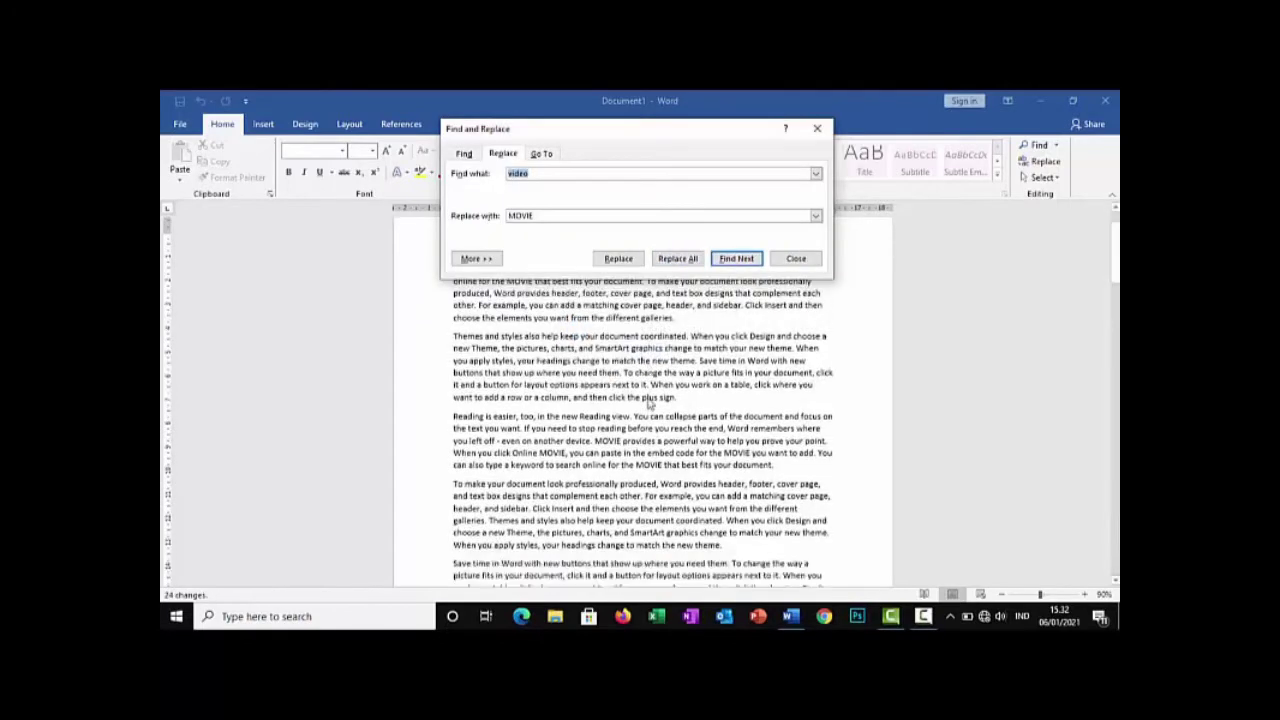
{"action": "left_click", "coordinate": [805, 258]}
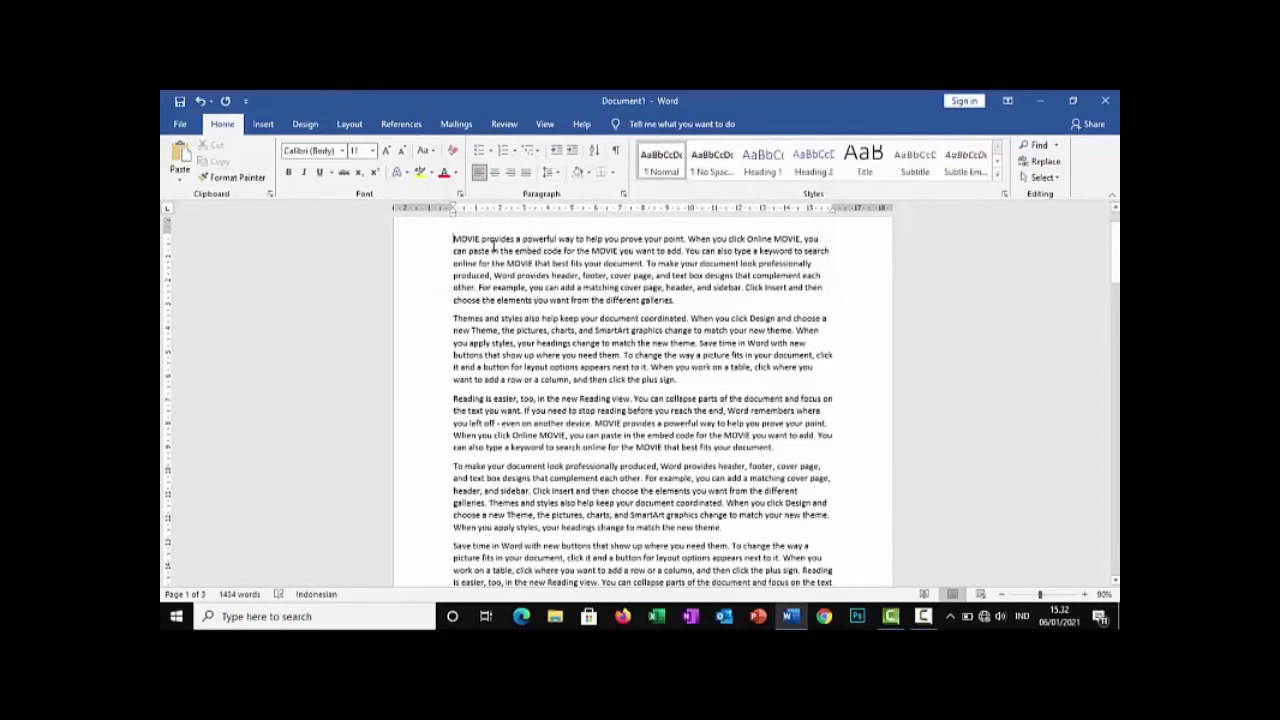
{"action": "left_click_drag", "start_coordinate": [454, 240], "coordinate": [535, 264]}
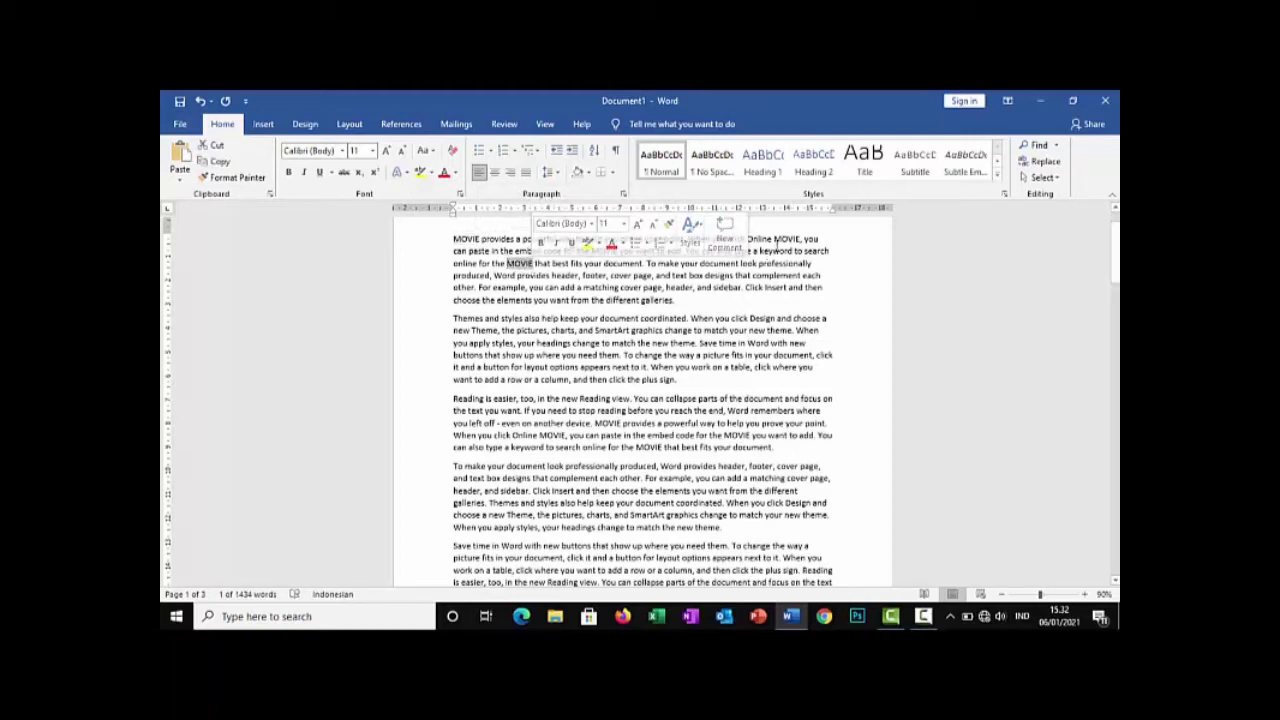
{"action": "left_click_drag", "start_coordinate": [775, 240], "coordinate": [795, 241]}
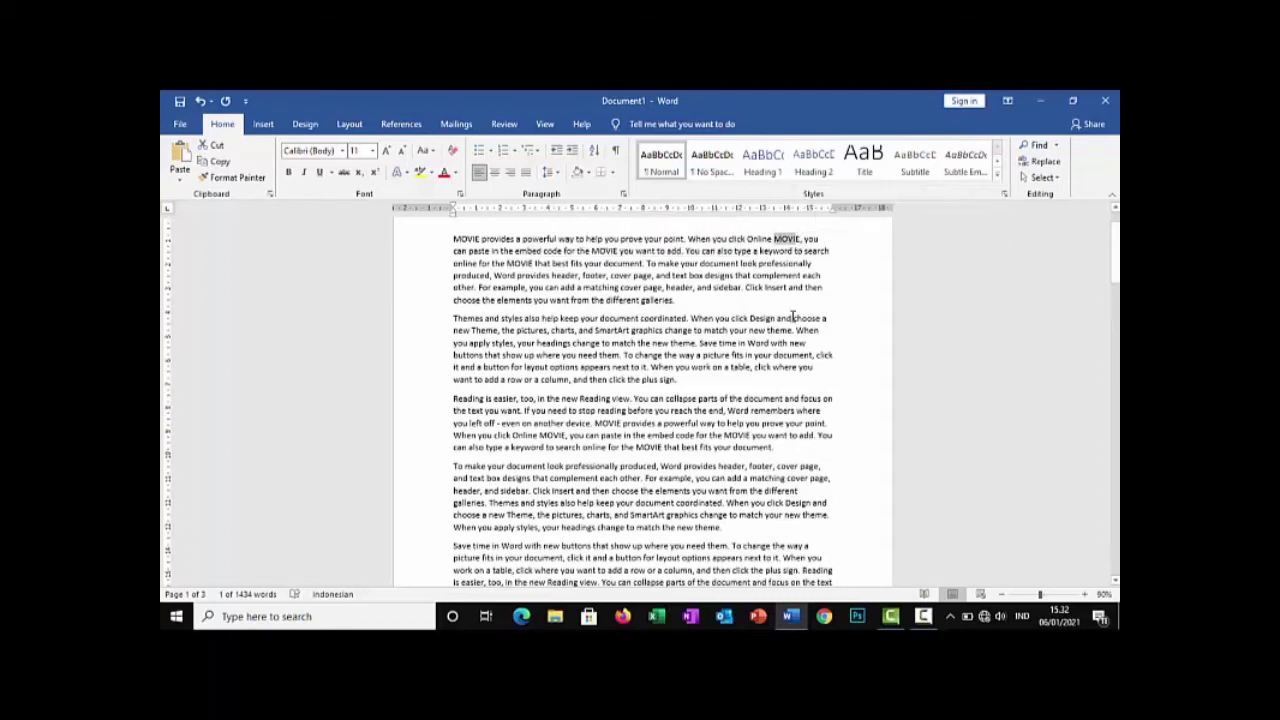
{"action": "scroll", "coordinate": [793, 316], "scroll_direction": "down", "scroll_amount": 3}
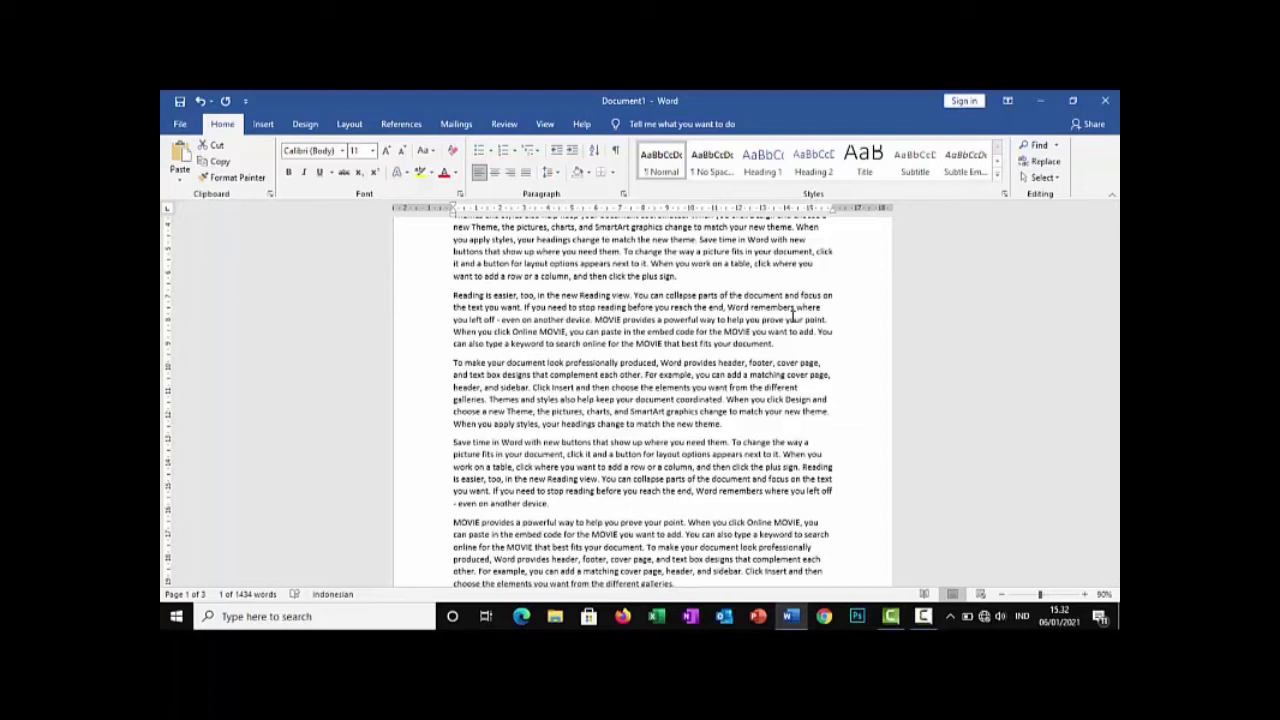
Apply italic formatting to all the text in the document
{"action": "key", "text": "ctrl+i"}
{"action": "scroll", "coordinate": [793, 313], "scroll_direction": "up", "scroll_amount": 5}
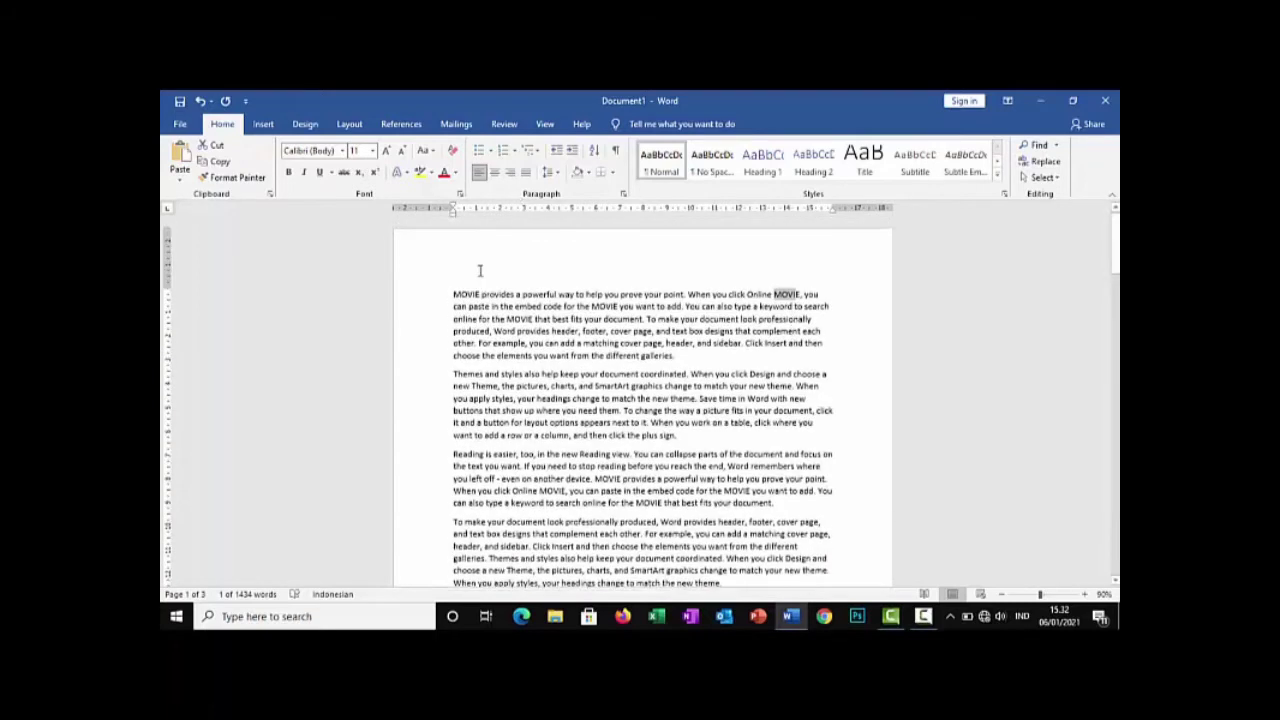
{"action": "key", "text": "ctrl+a"}
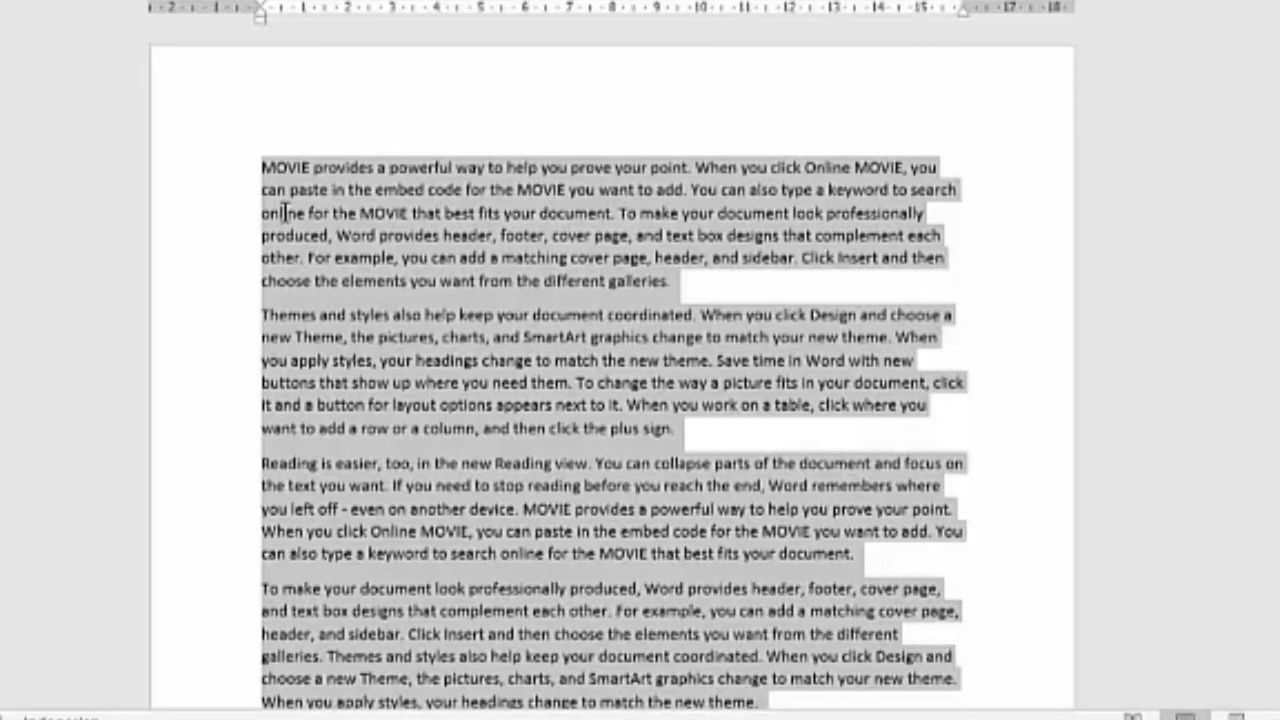
{"action": "key", "text": "ctrl+i"}
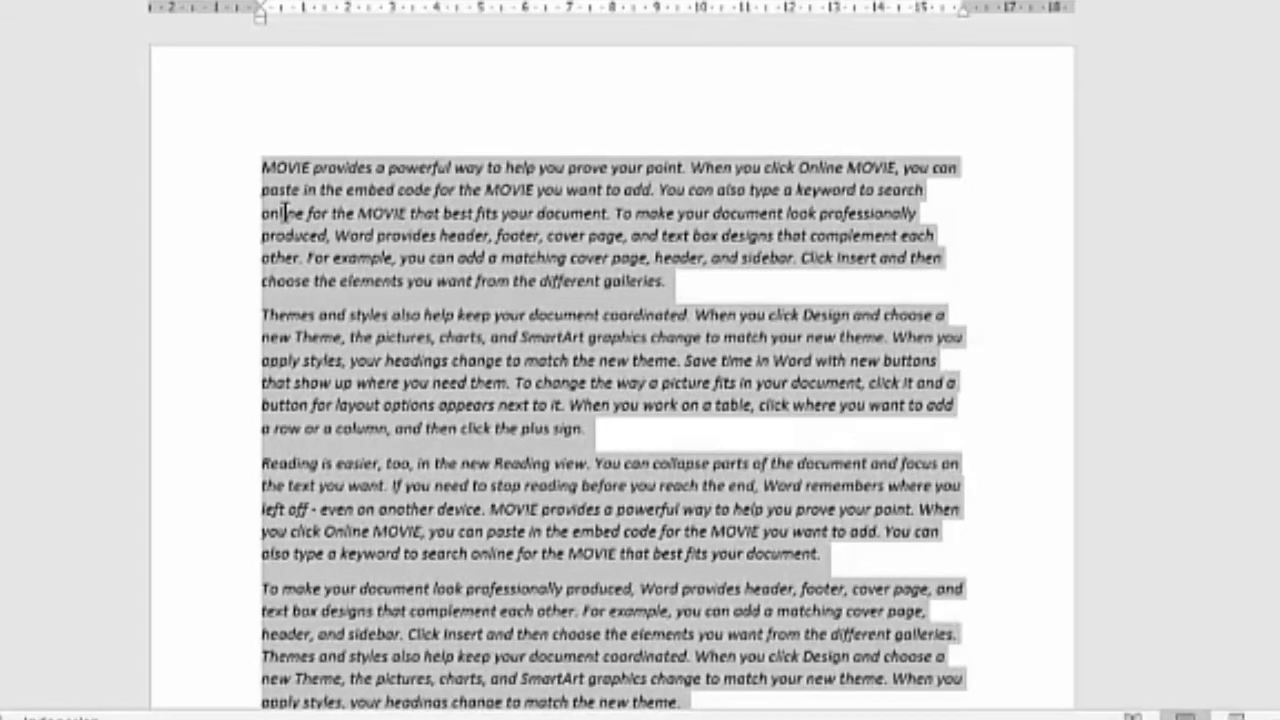
{"action": "left_click", "coordinate": [232, 195]}
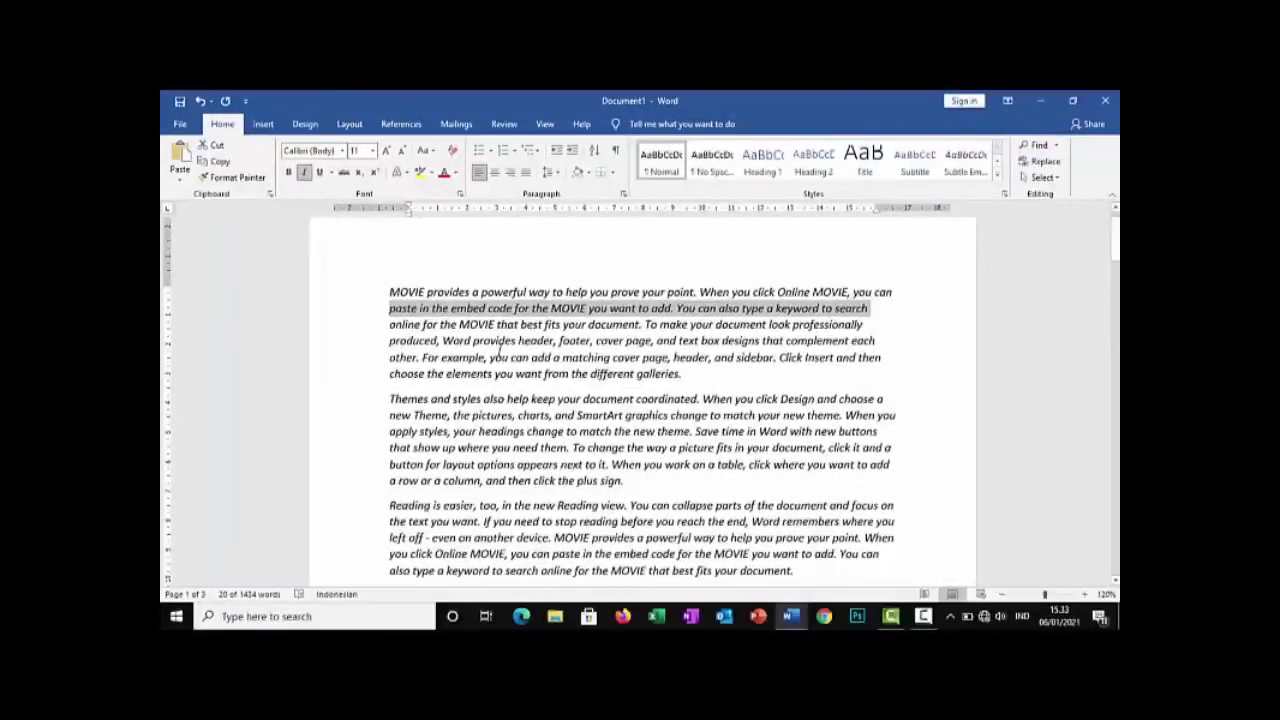
Remove the italic formatting from the entire document and clear the selection
{"action": "left_click", "coordinate": [498, 350]}
{"action": "key", "text": "ctrl+a"}
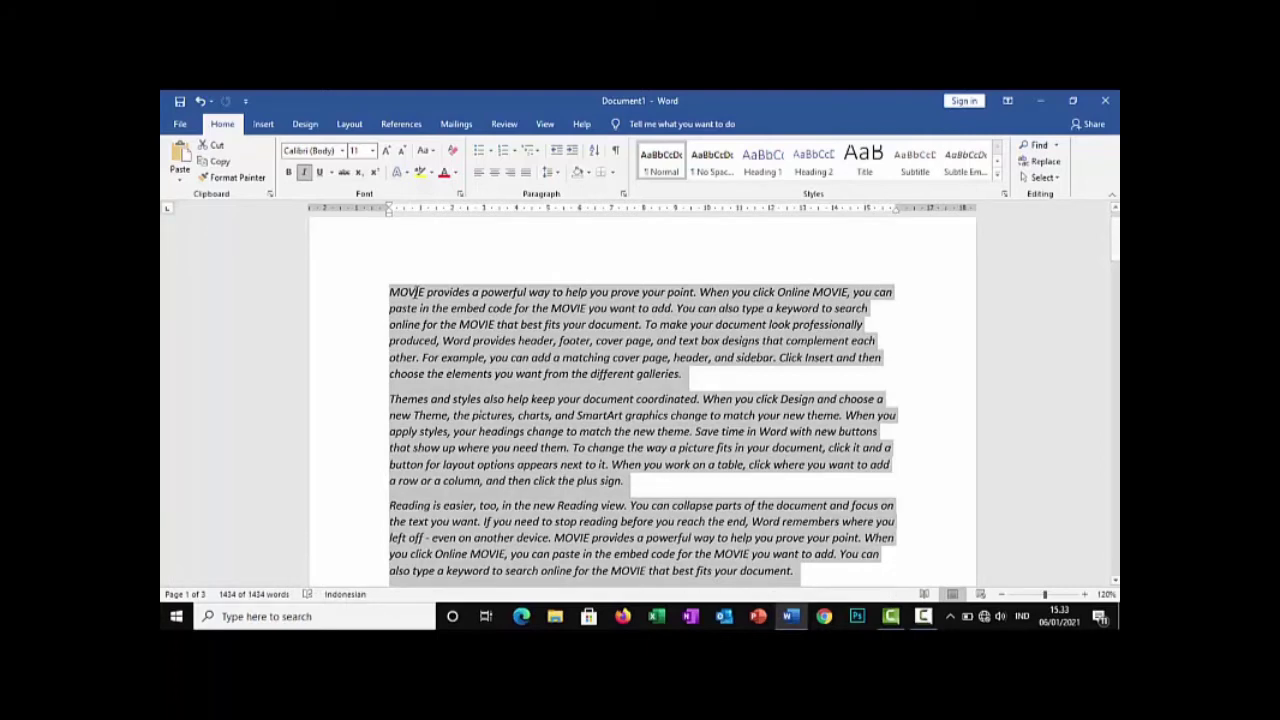
{"action": "key", "text": "ctrl+i"}
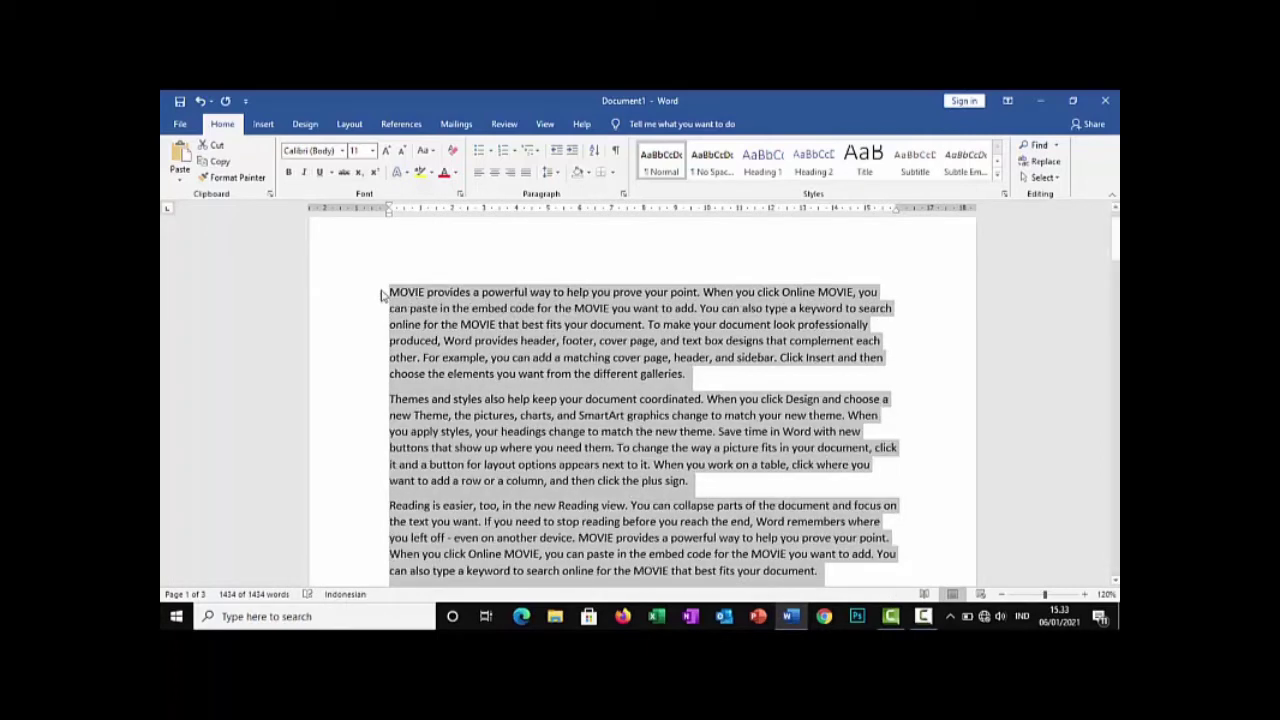
{"action": "left_click", "coordinate": [381, 291]}
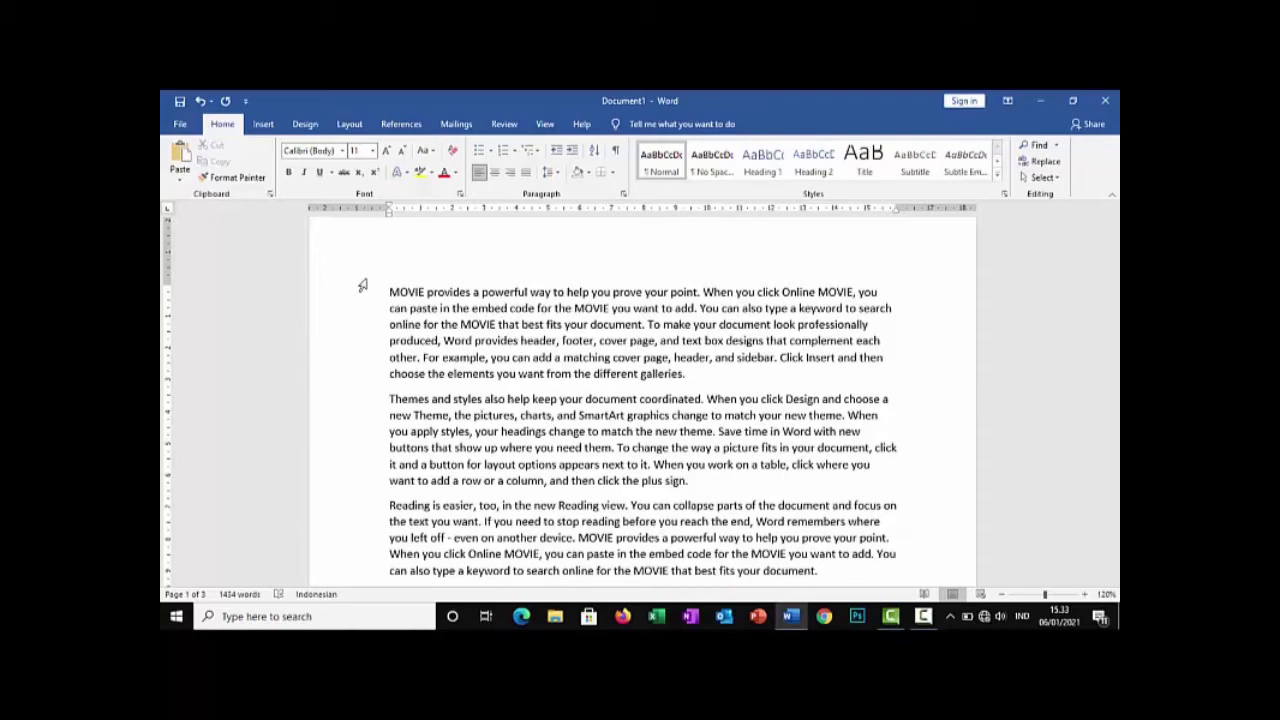
Justify all the text in the document and clear the selection
{"action": "key", "text": "ctrl+a"}
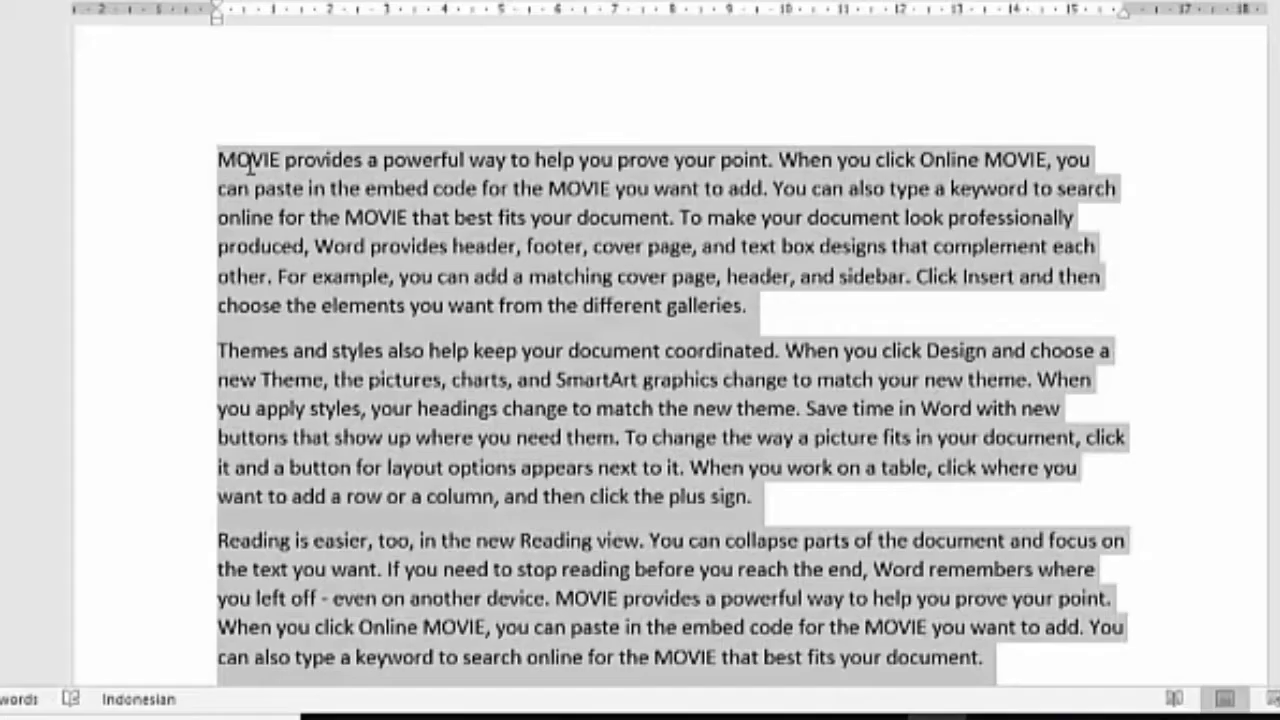
{"action": "key", "text": "ctrl+j"}
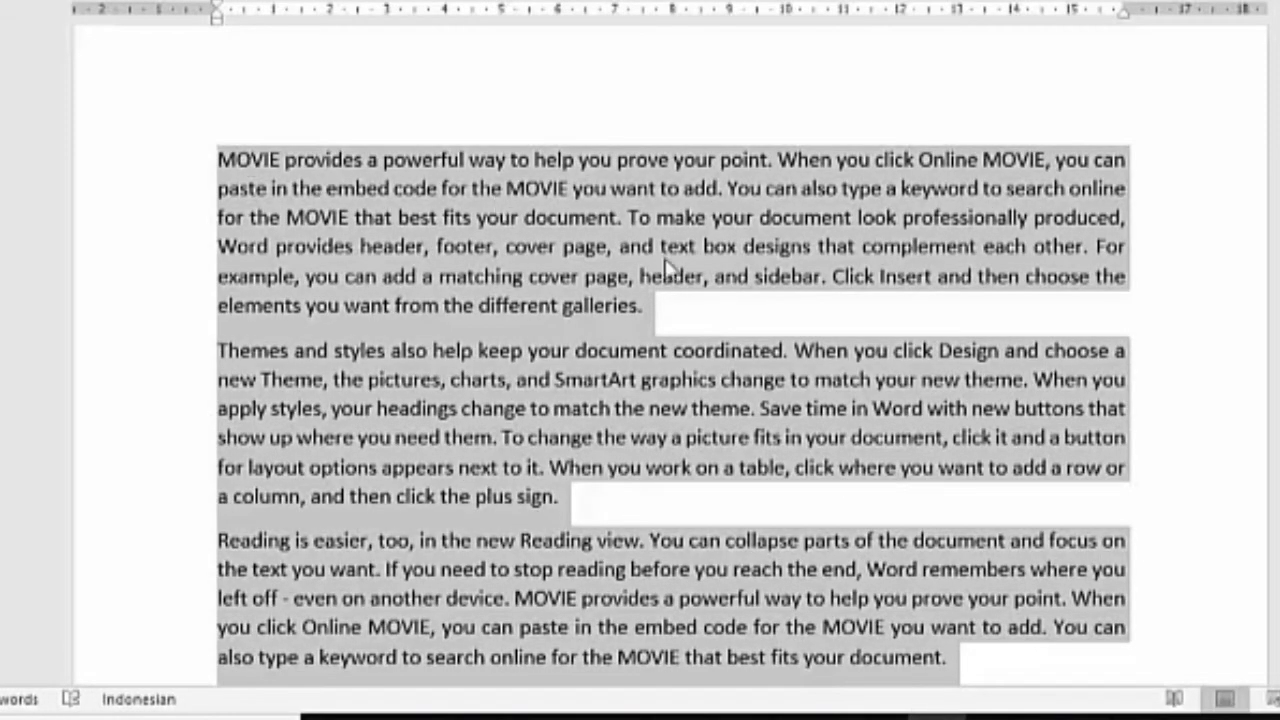
{"action": "left_click", "coordinate": [697, 313]}
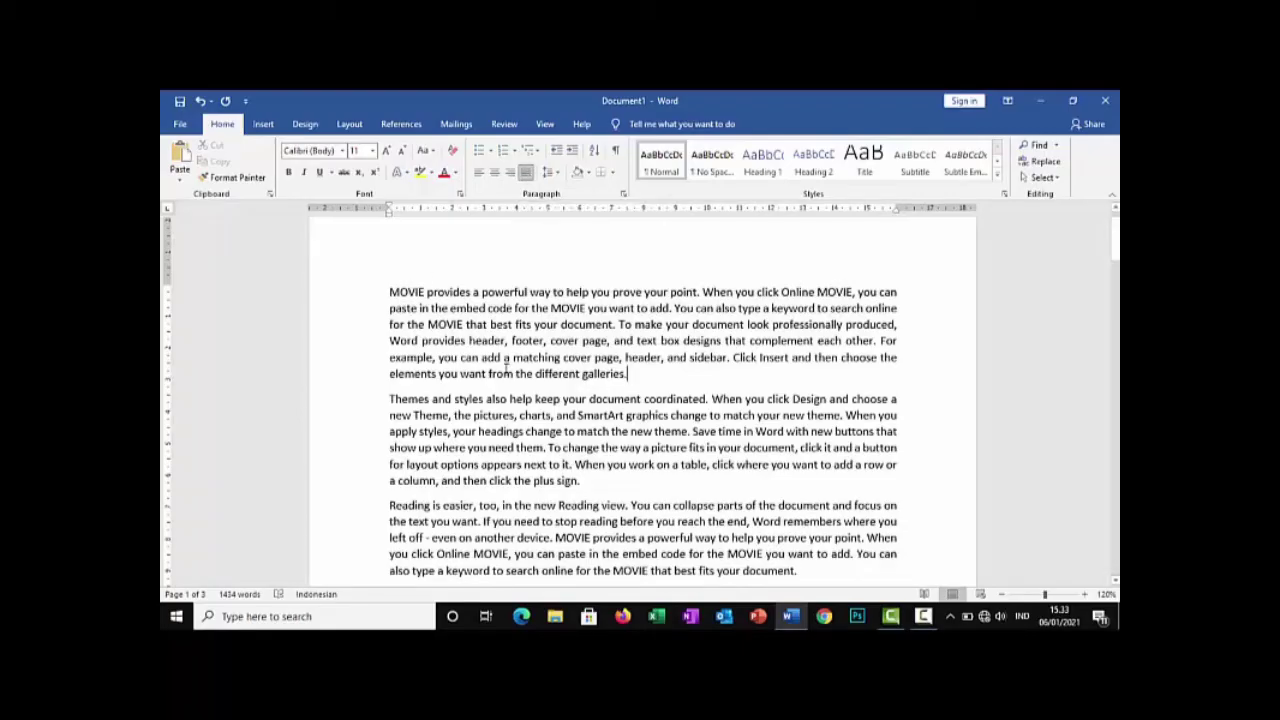
Left-align all the text in the document and clear the selection
{"action": "left_click", "coordinate": [505, 368], "text": "ctrl"}
{"action": "key", "text": "ctrl+a"}
{"action": "key", "text": "ctrl+l"}
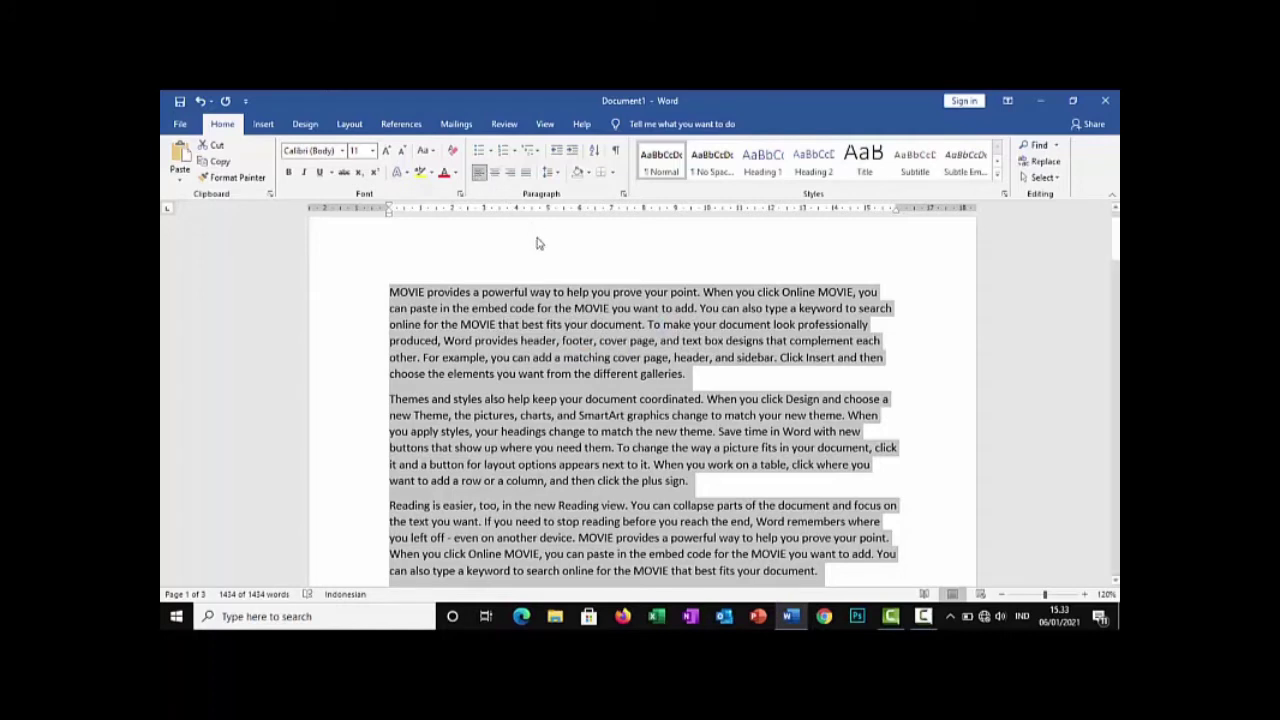
{"action": "left_click", "coordinate": [562, 308]}
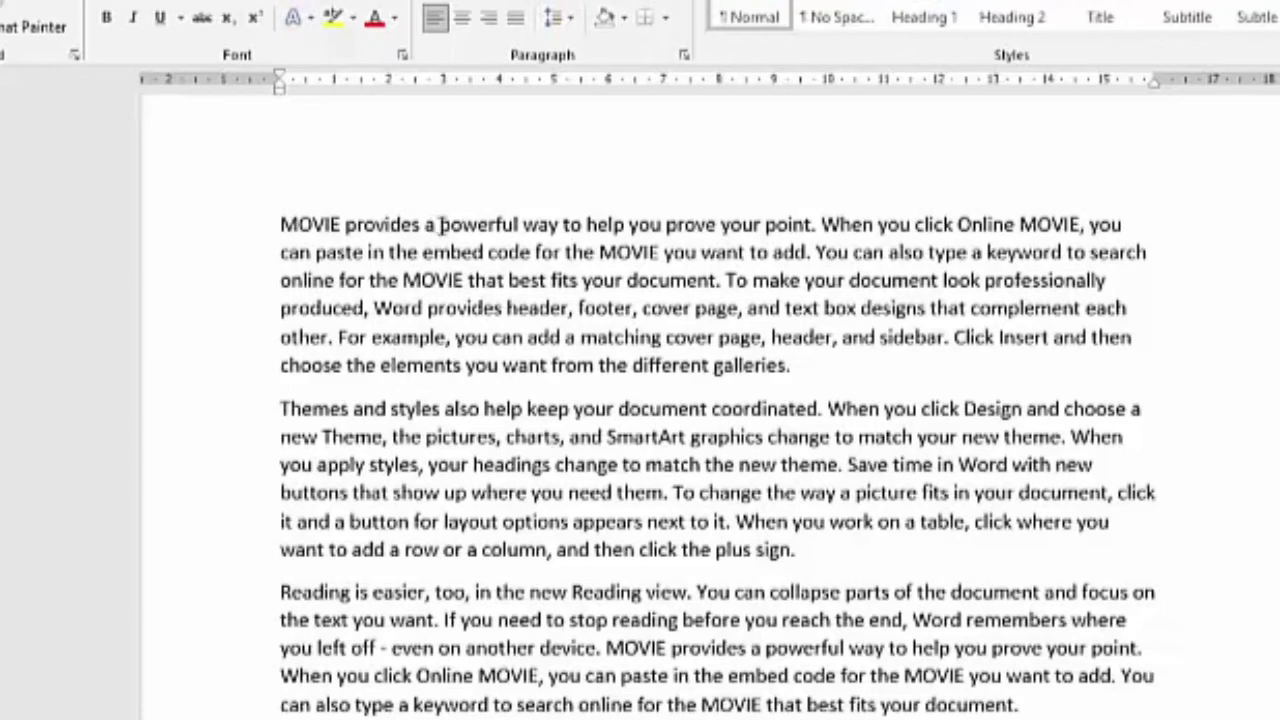
Start a hyperlink on the words "a powerful" in the first line and browse to New Folder inside Documents
{"action": "left_click_drag", "start_coordinate": [425, 224], "coordinate": [513, 224]}
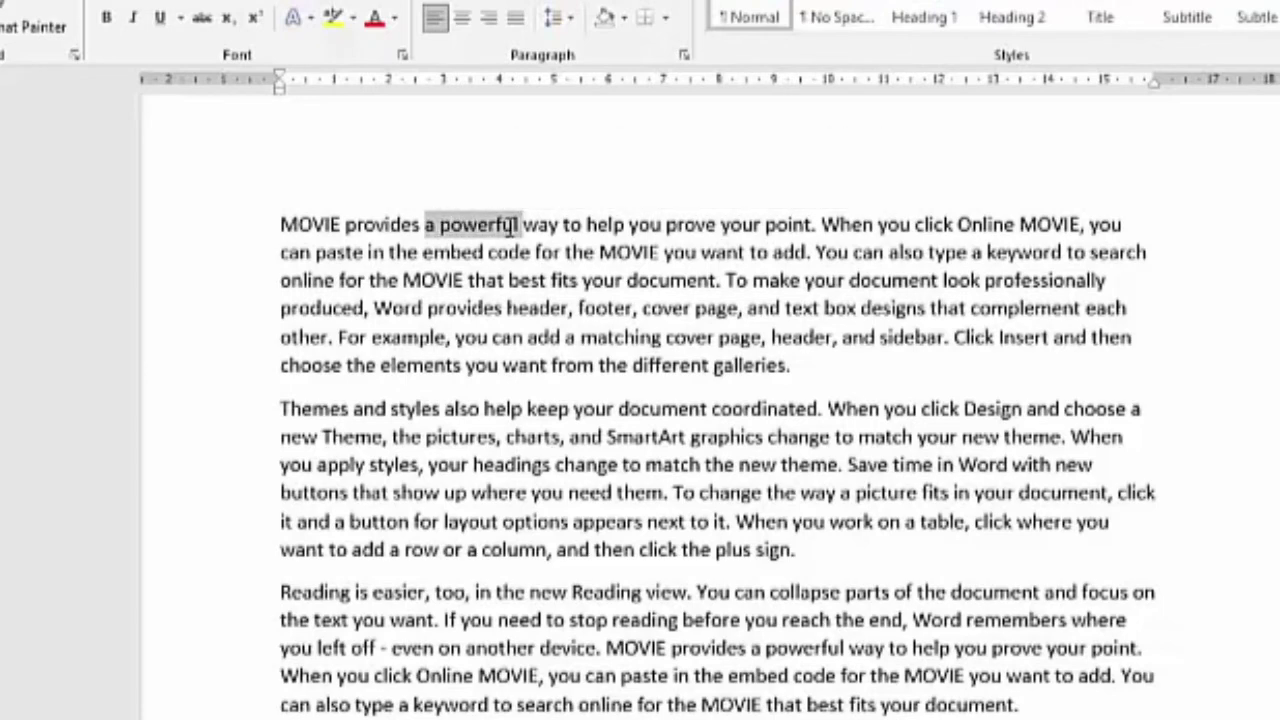
{"action": "key", "text": "ctrl+k"}
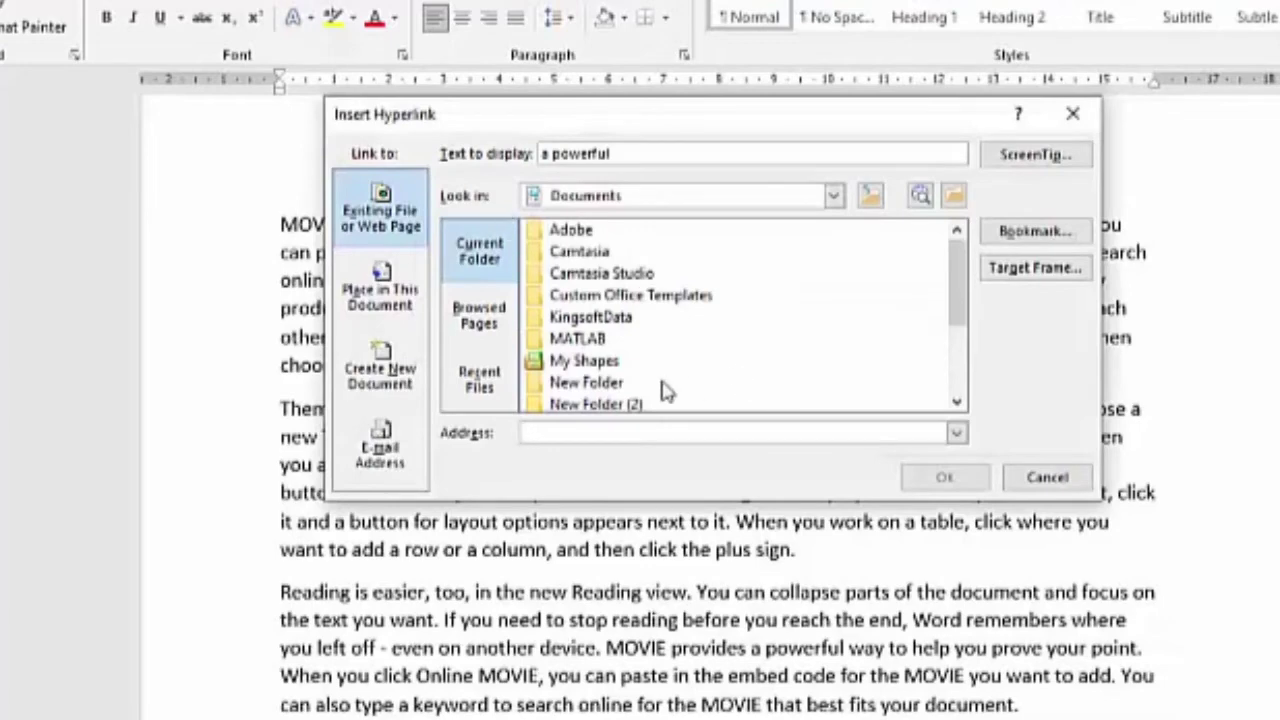
{"action": "left_click_drag", "start_coordinate": [958, 302], "coordinate": [952, 366]}
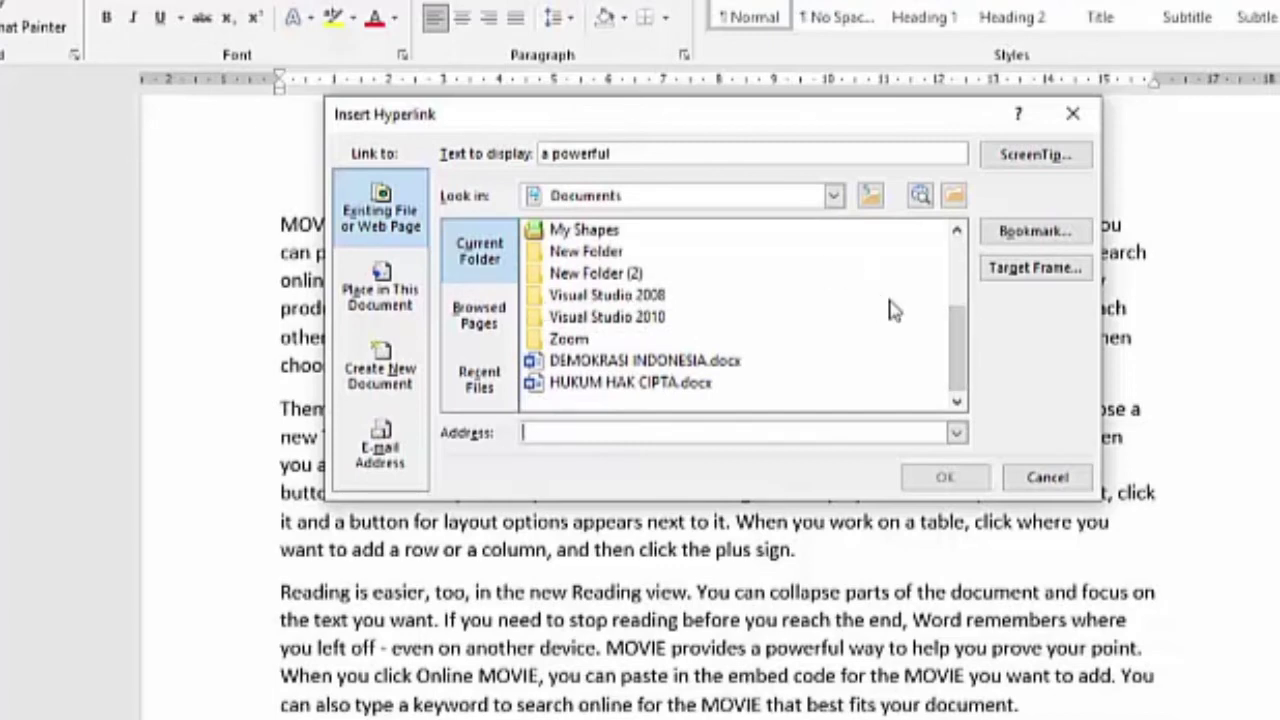
{"action": "left_click_drag", "start_coordinate": [958, 330], "coordinate": [950, 256]}
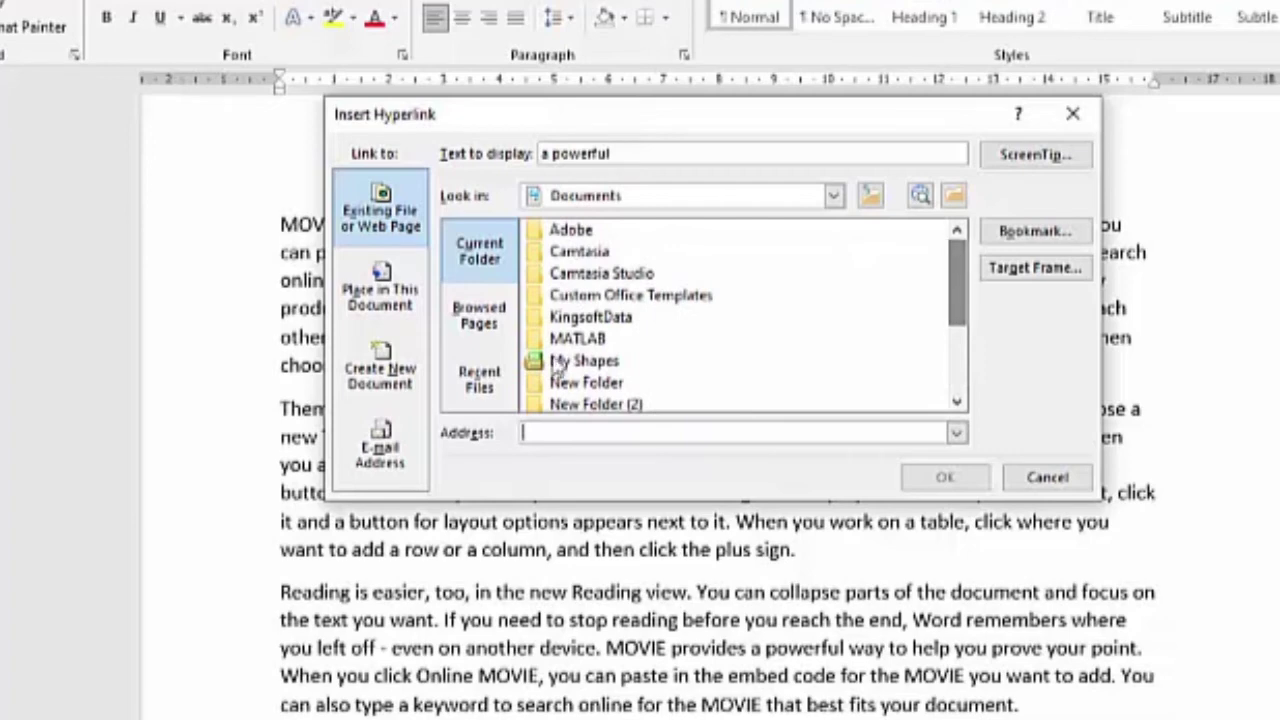
{"action": "left_click", "coordinate": [597, 386]}
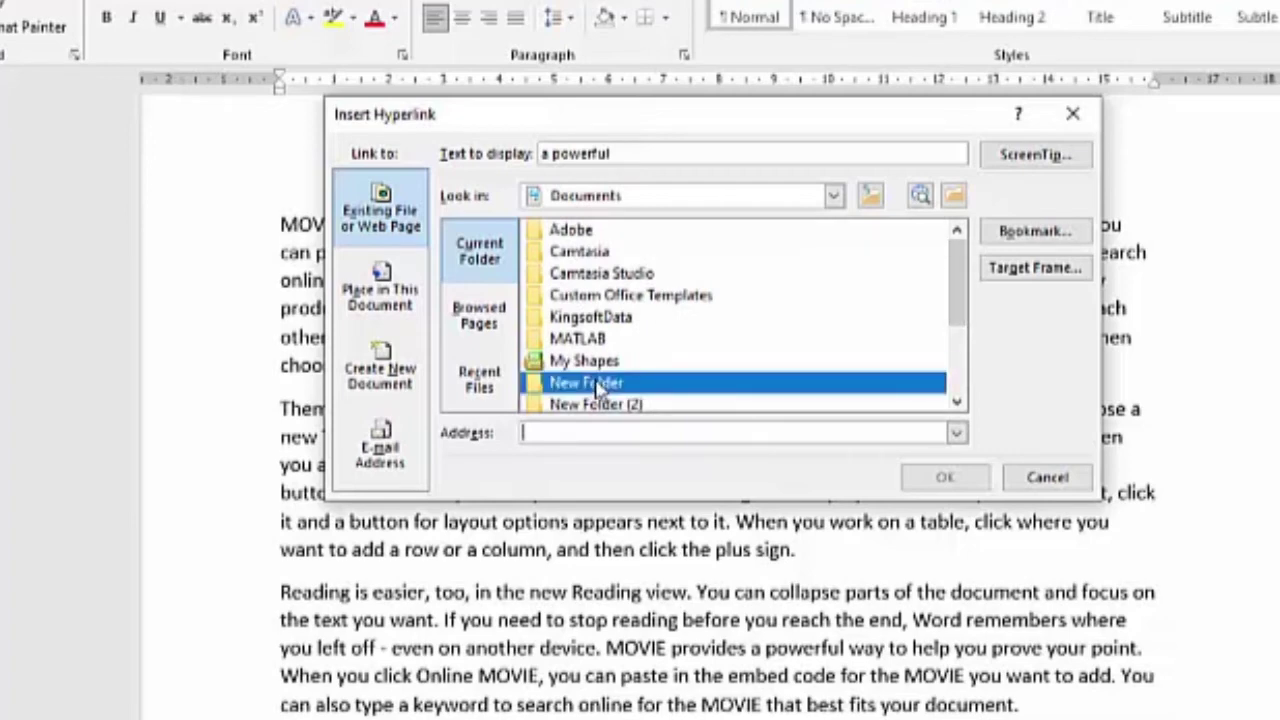
{"action": "double_click", "coordinate": [597, 386]}
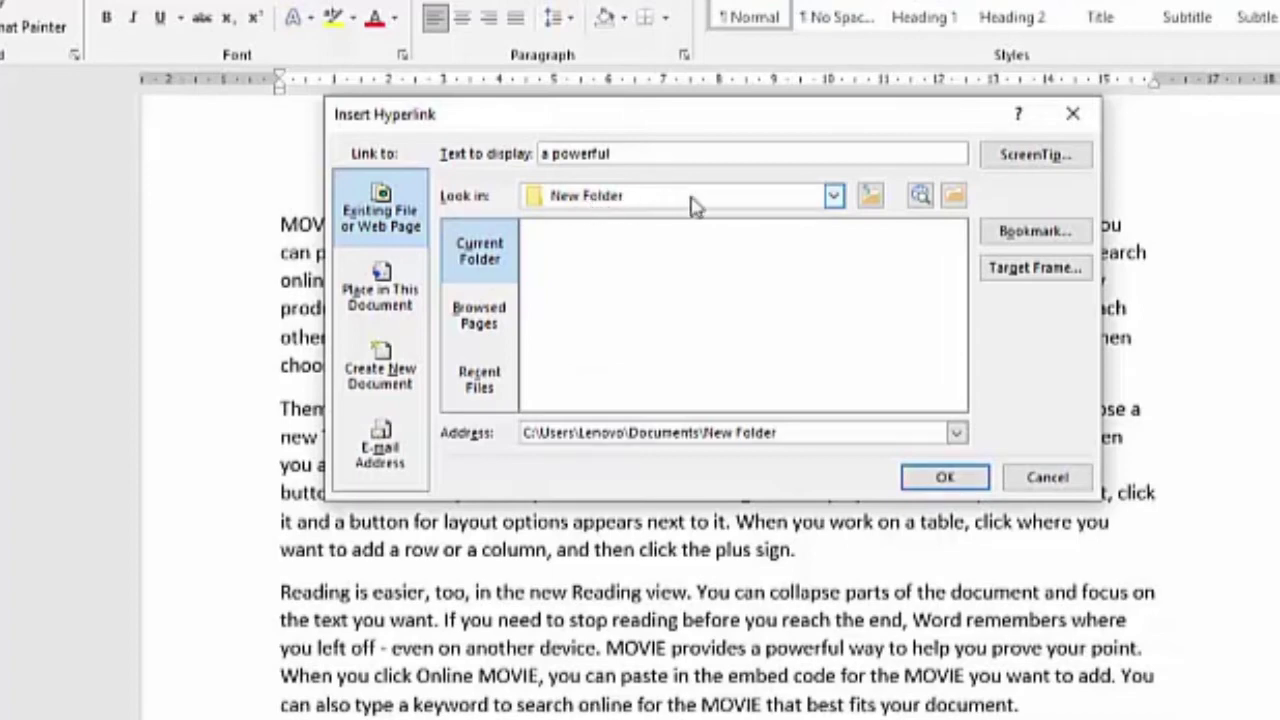
Point the hyperlink to the PEMULA CHANNEL folder on New Volume (D:) and insert it
{"action": "left_click", "coordinate": [834, 196]}
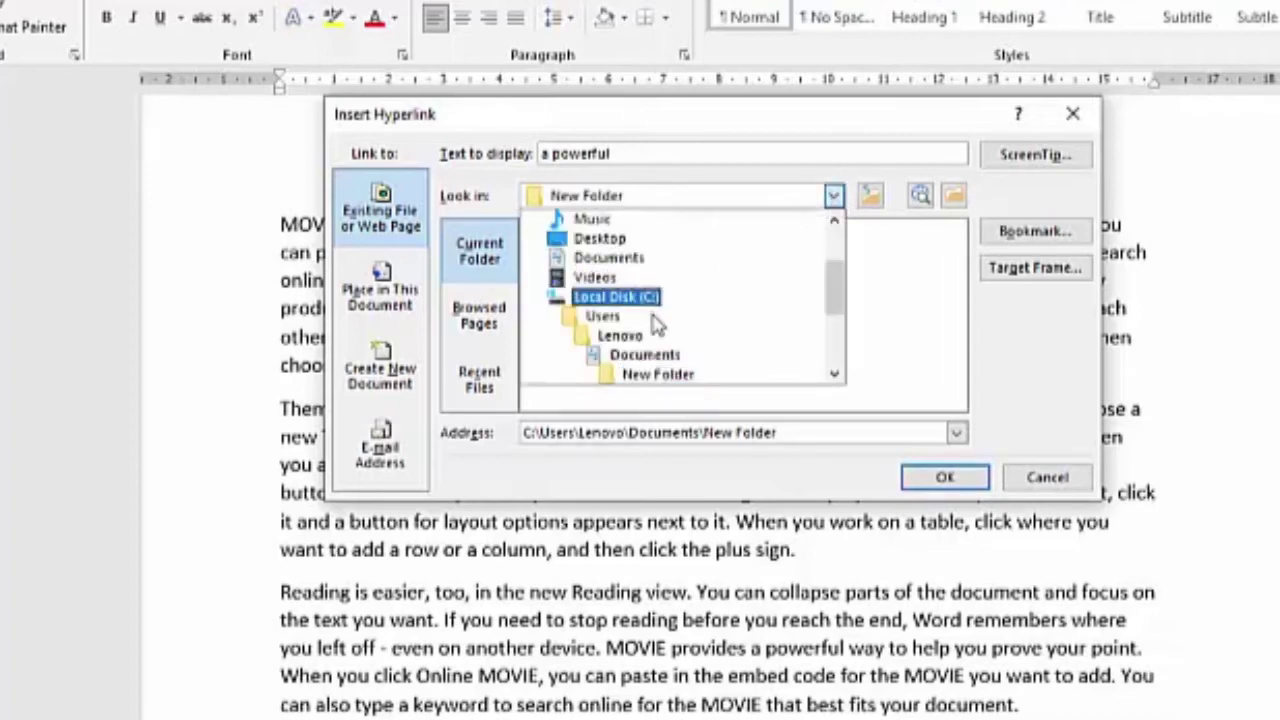
{"action": "scroll", "coordinate": [614, 266], "scroll_direction": "down", "scroll_amount": 1}
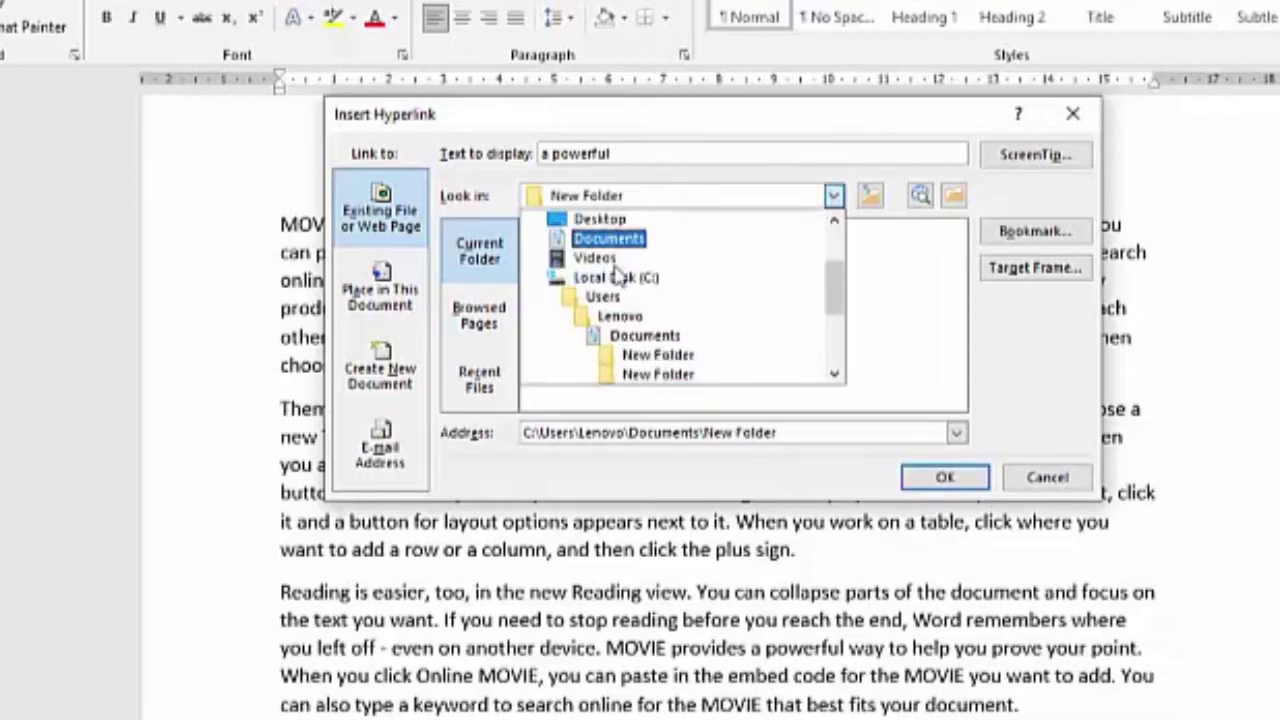
{"action": "scroll", "coordinate": [620, 275], "scroll_direction": "down", "scroll_amount": 1}
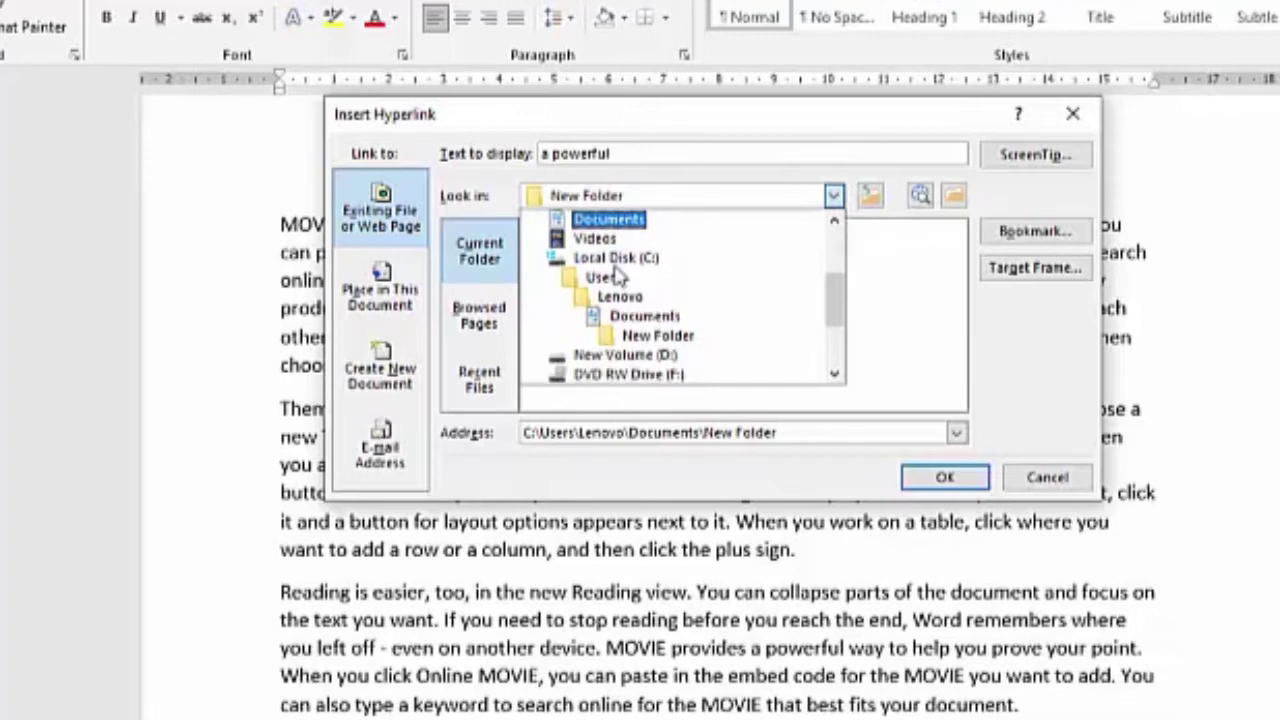
{"action": "left_click", "coordinate": [630, 355]}
{"action": "scroll", "coordinate": [650, 358], "scroll_direction": "down", "scroll_amount": 1}
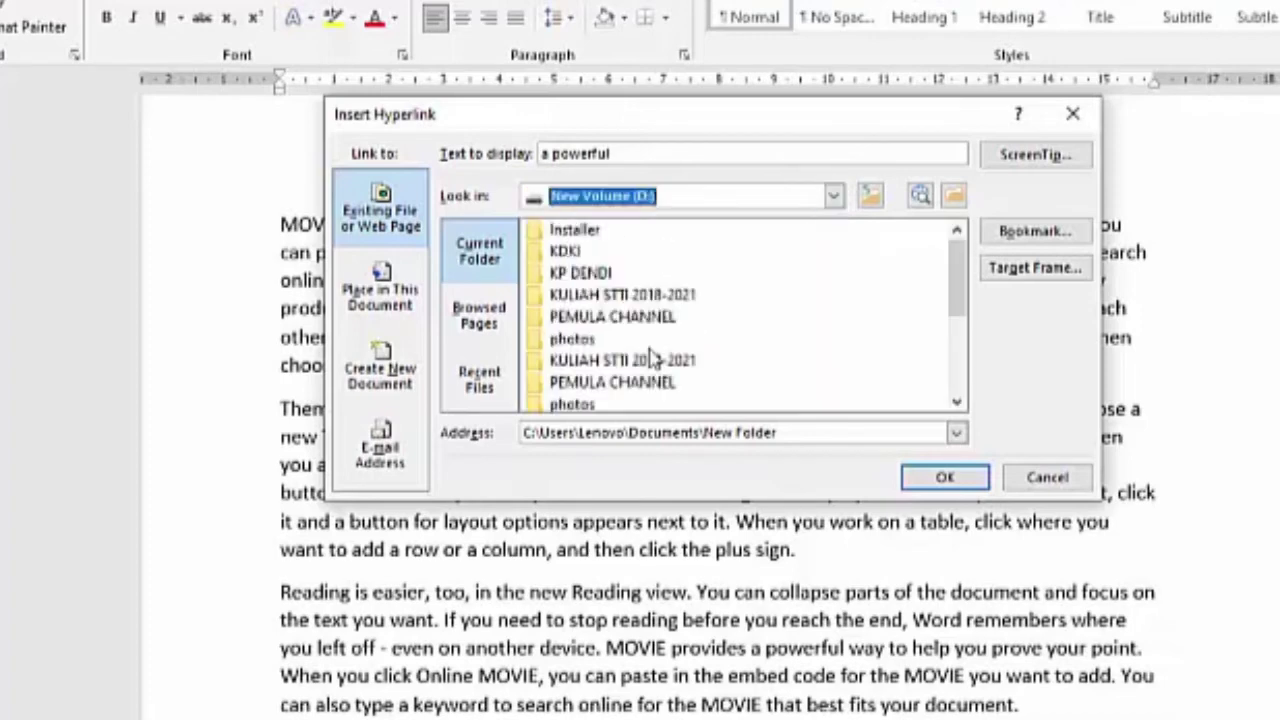
{"action": "left_click", "coordinate": [575, 340]}
{"action": "key", "text": "Up"}
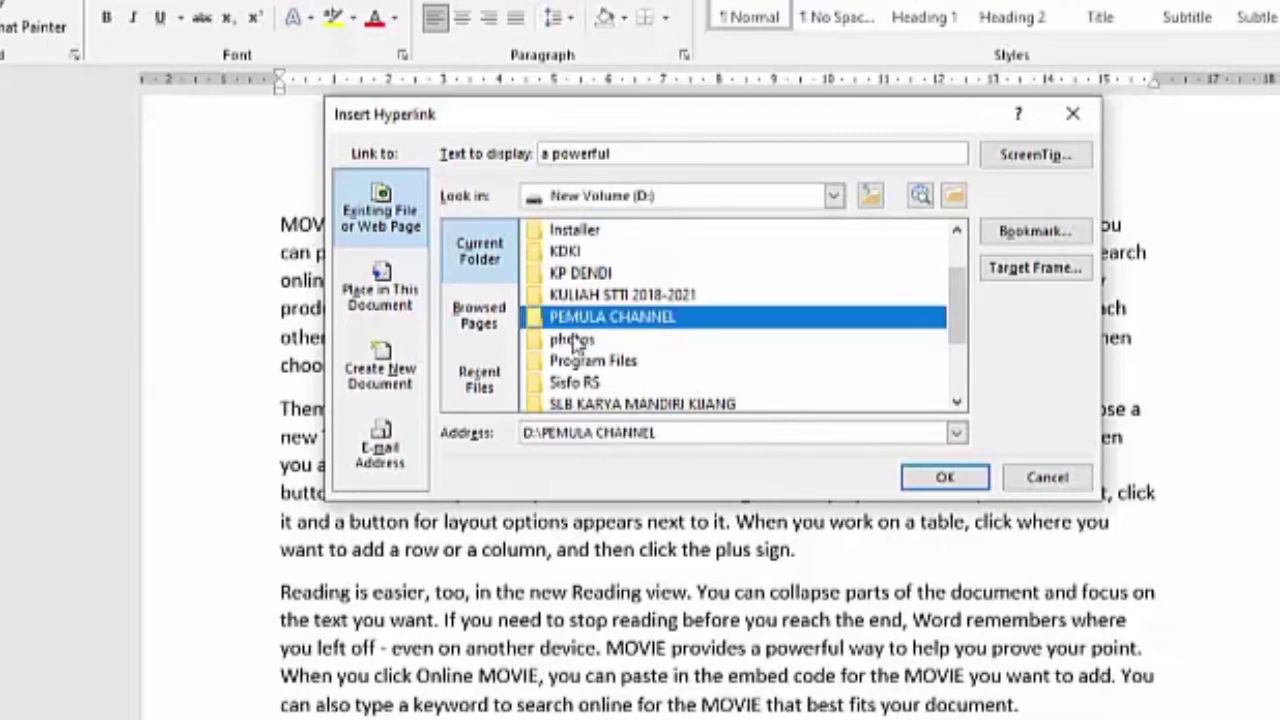
{"action": "key", "text": "Return"}
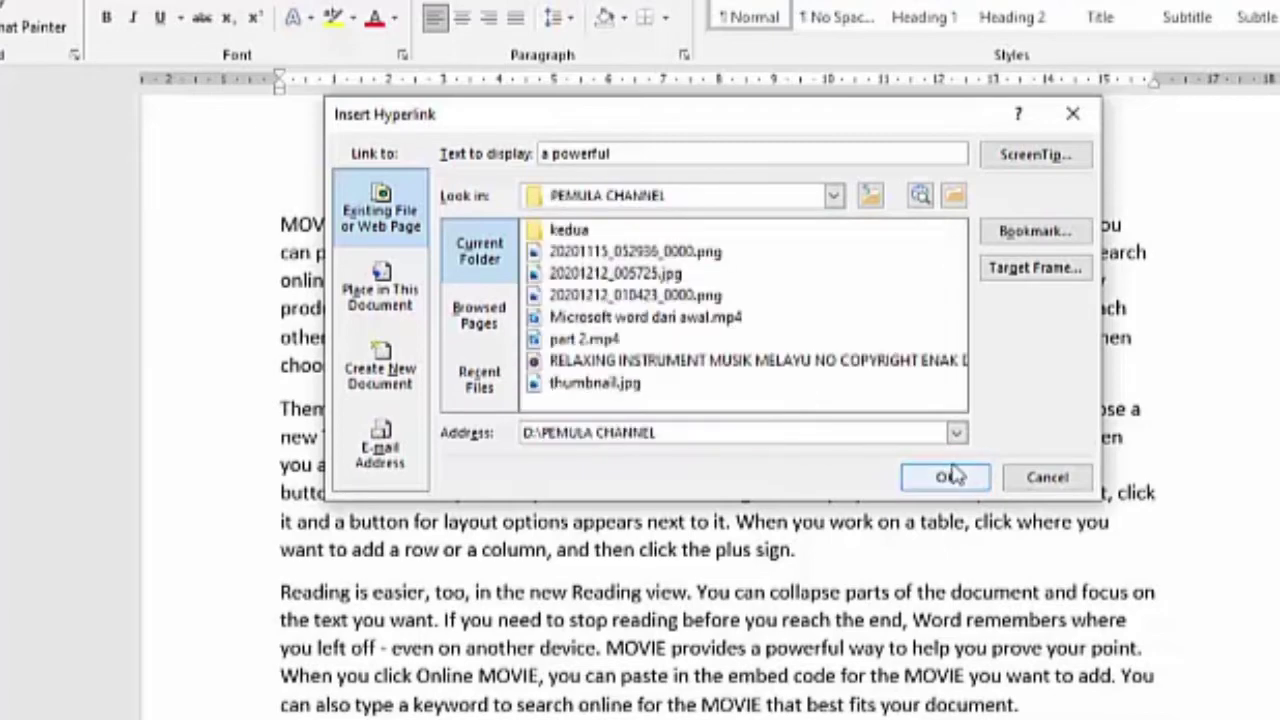
{"action": "left_click", "coordinate": [946, 479]}
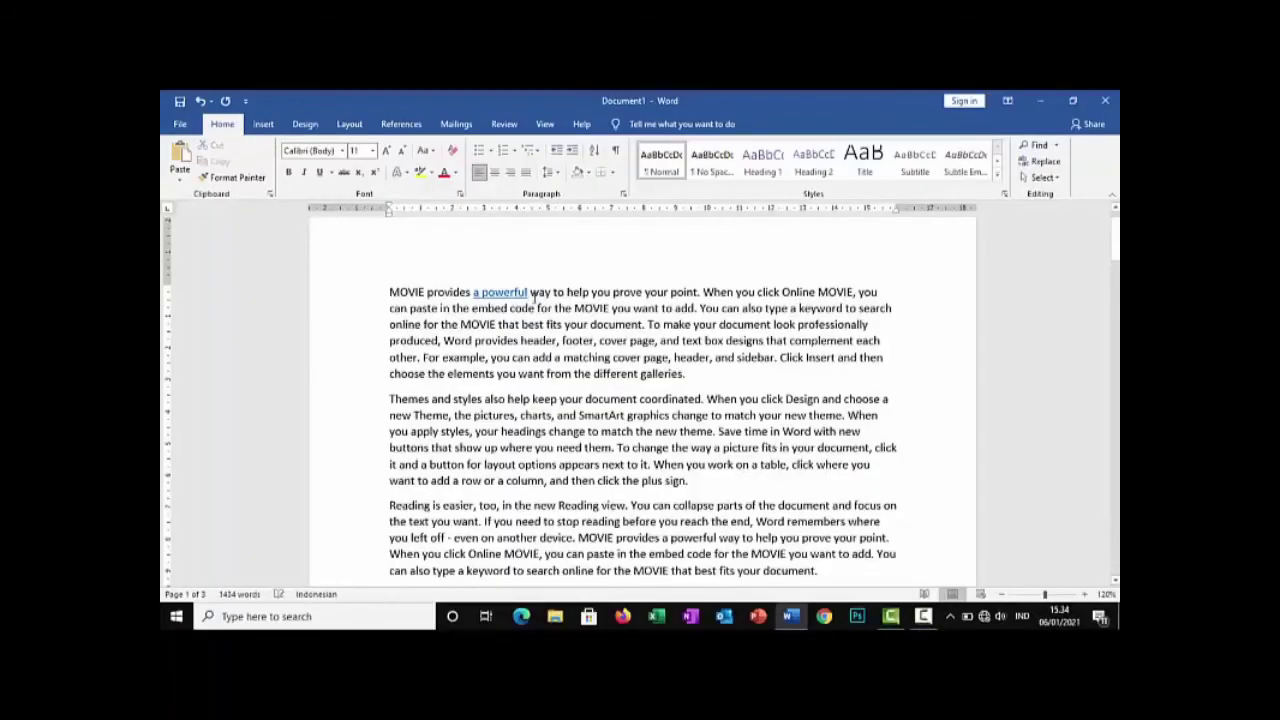
Follow the "a powerful" hyperlink, allow the location to open, and minimize the folder window to return to the document
{"action": "left_click", "coordinate": [494, 292]}
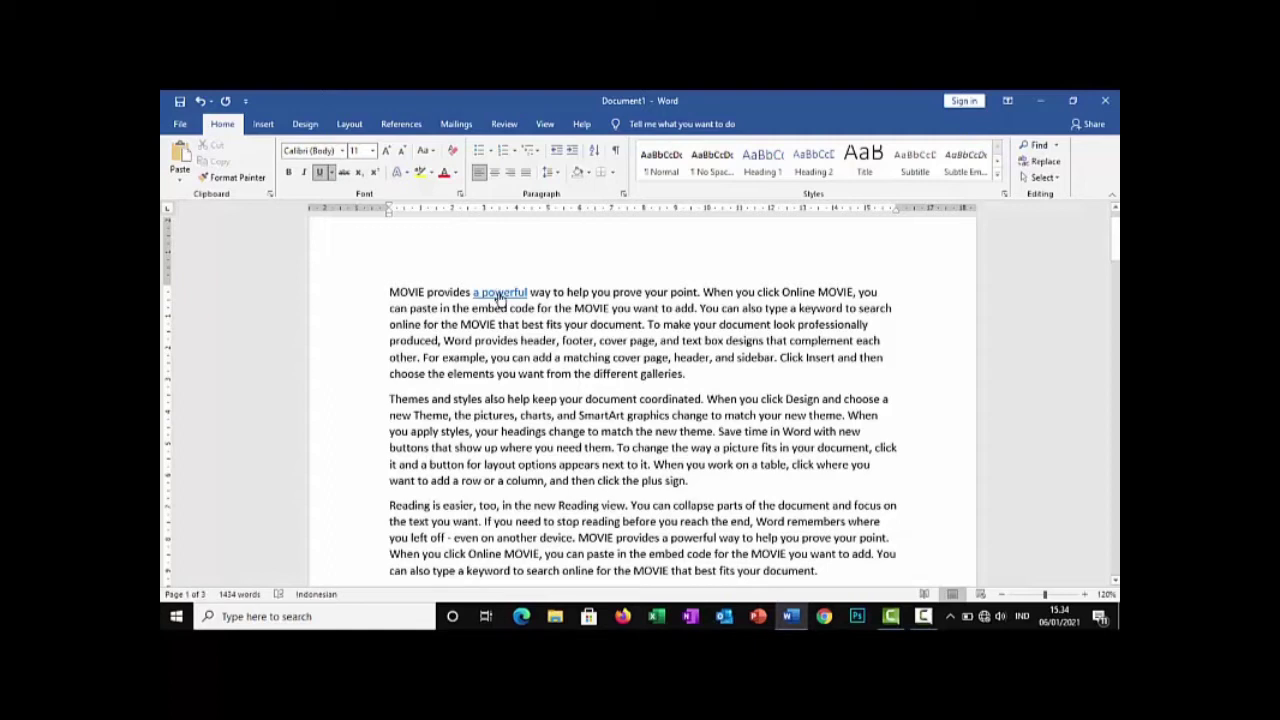
{"action": "left_click", "coordinate": [497, 297], "text": "ctrl"}
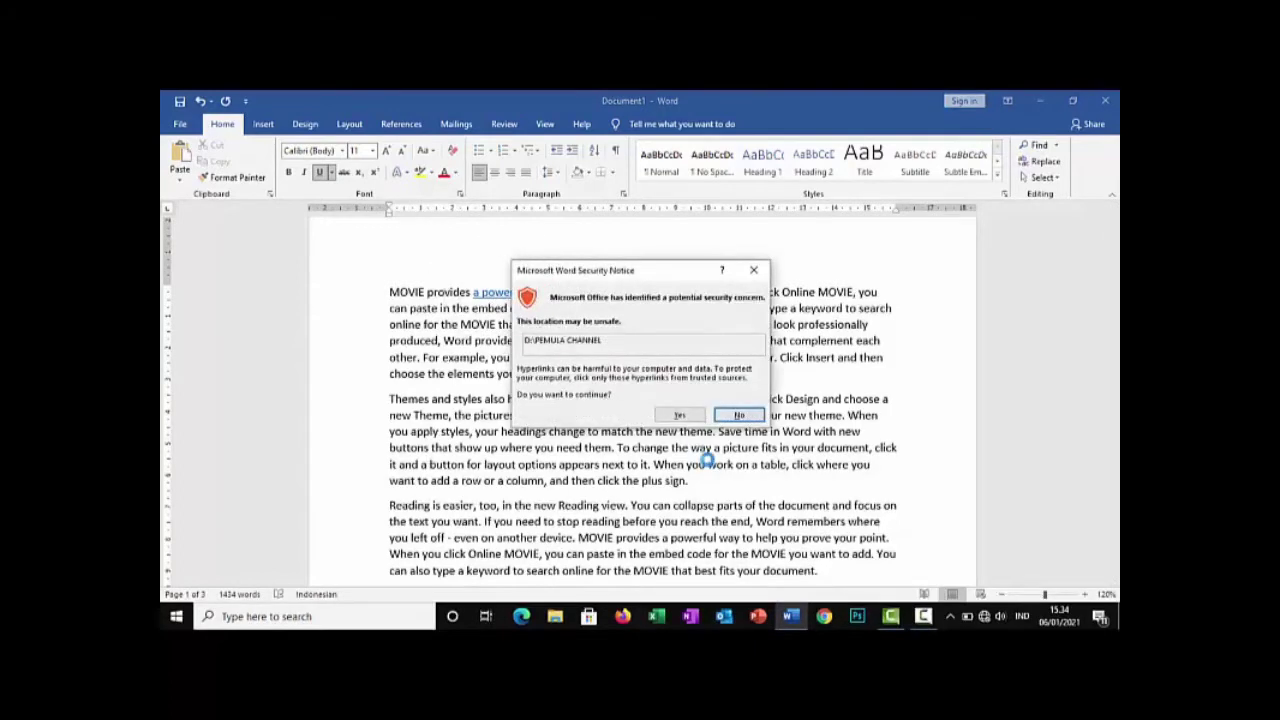
{"action": "left_click", "coordinate": [678, 414]}
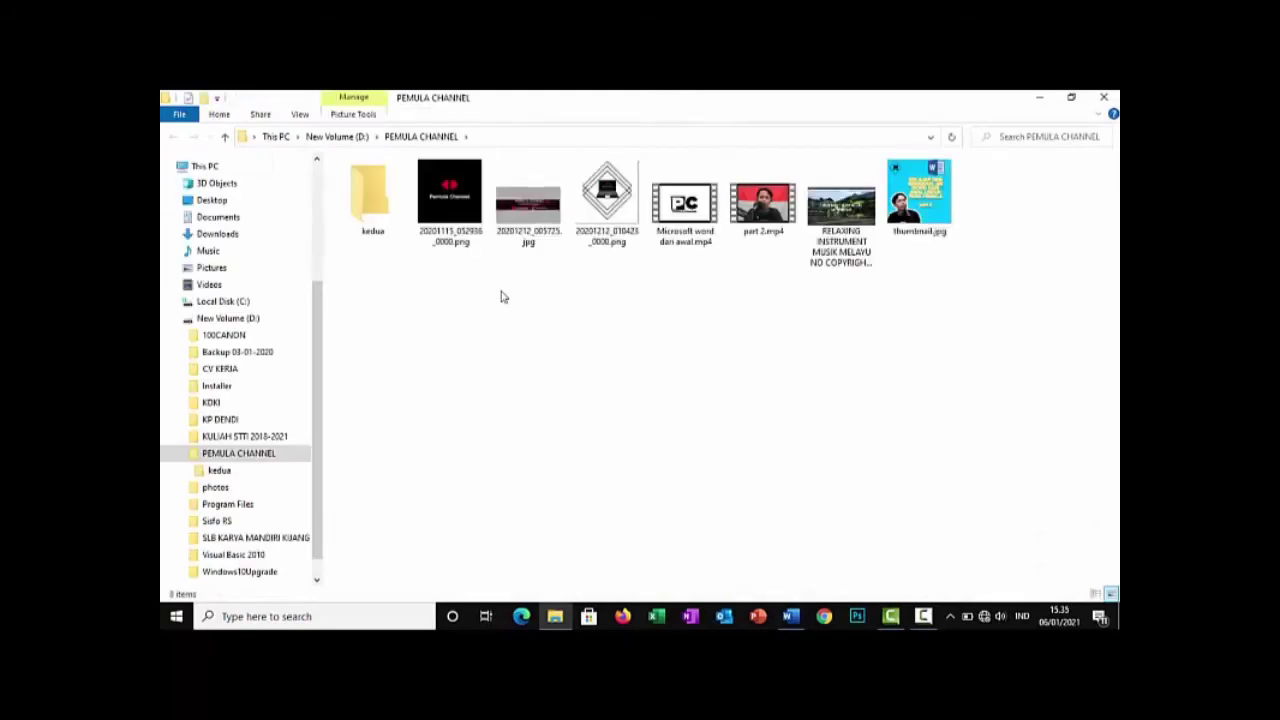
{"action": "left_click", "coordinate": [1040, 98]}
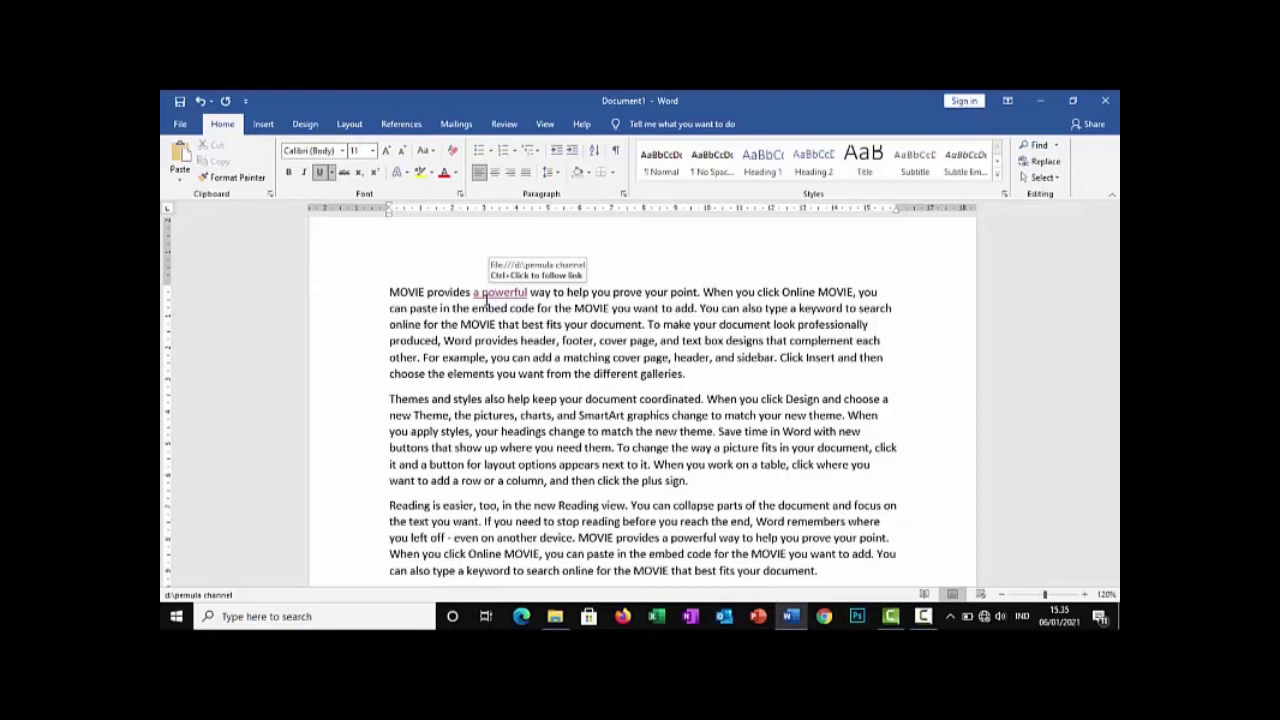
Undo the hyperlink on the words "a powerful"
{"action": "key", "text": "ctrl+z"}
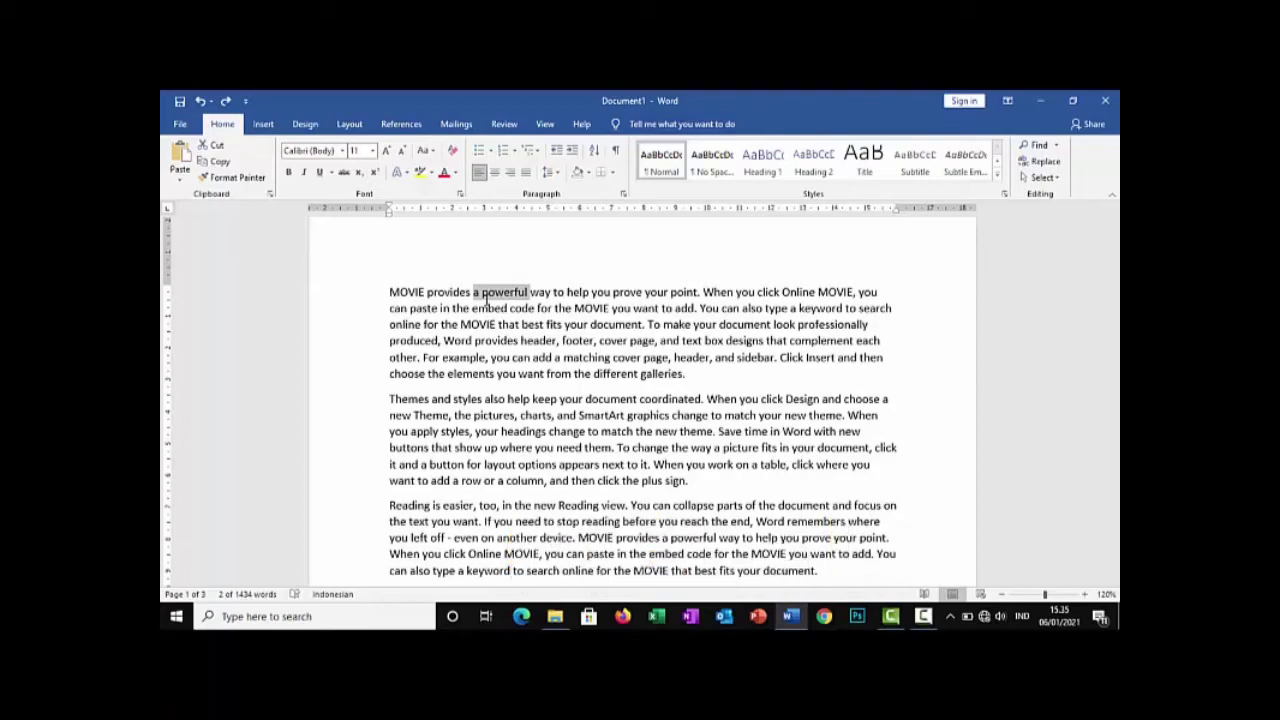
Justify the text of the whole document, return it to left alignment, and clear the selection
{"action": "key", "text": "ctrl+a"}
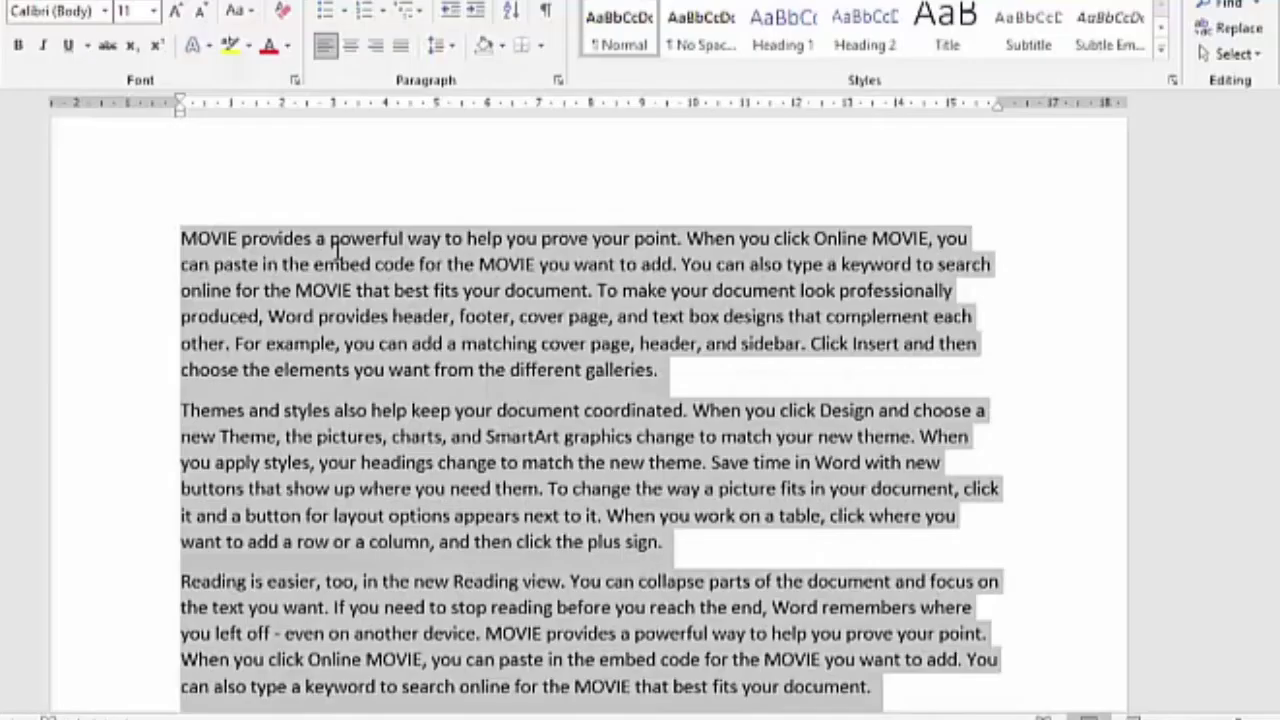
{"action": "key", "text": "ctrl+j"}
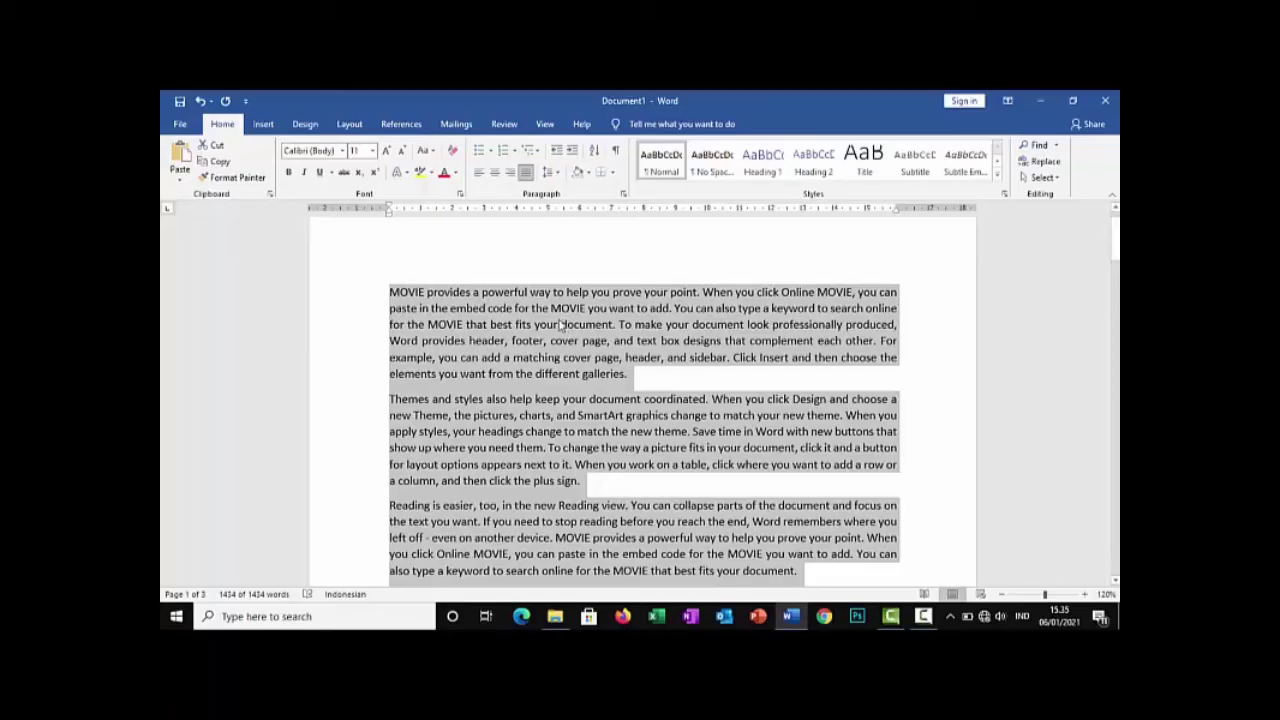
{"action": "key", "text": "ctrl+l"}
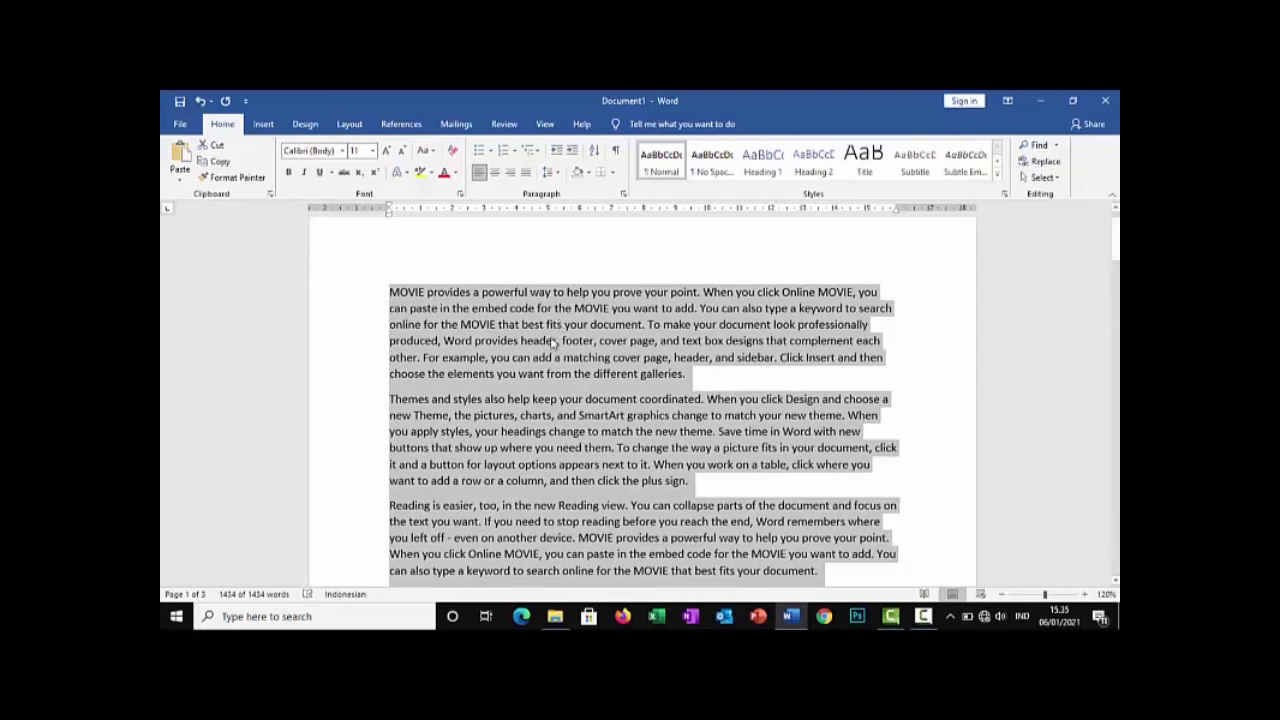
{"action": "left_click", "coordinate": [551, 343]}
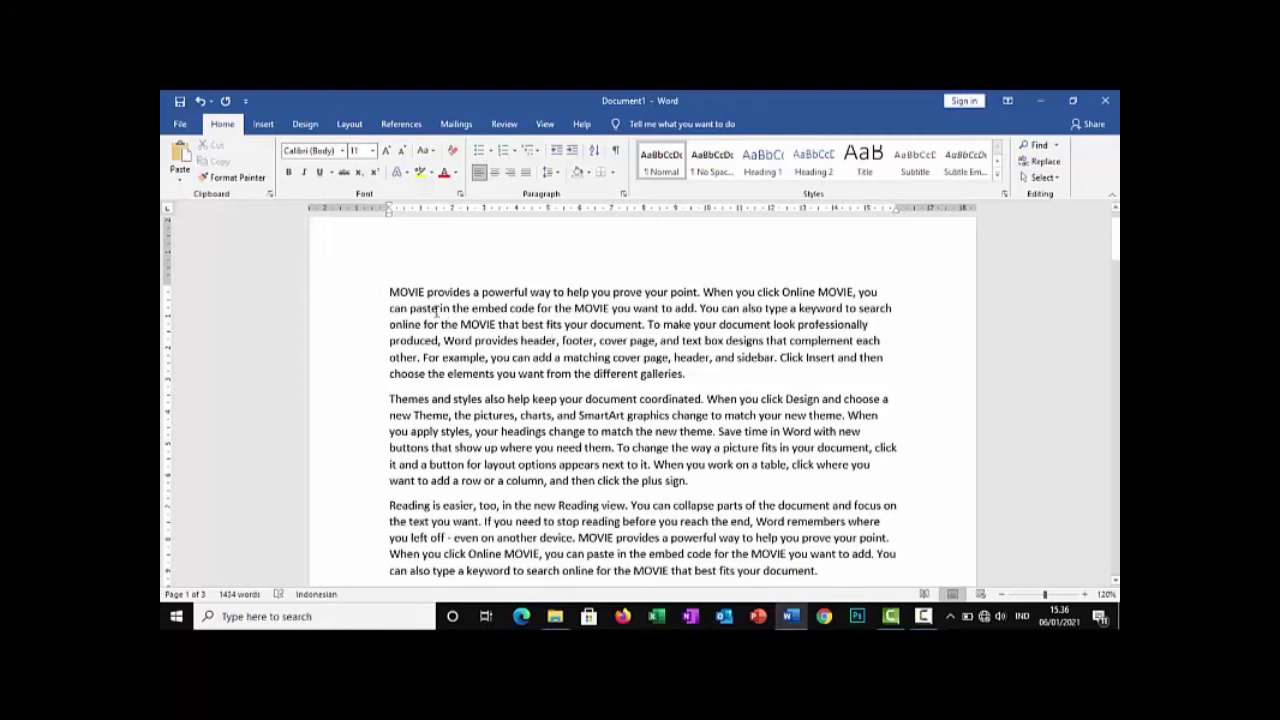
Delete the entire first paragraph beginning "MOVIE provides", leaving an empty line in its place
{"action": "left_click_drag", "start_coordinate": [389, 292], "coordinate": [708, 372]}
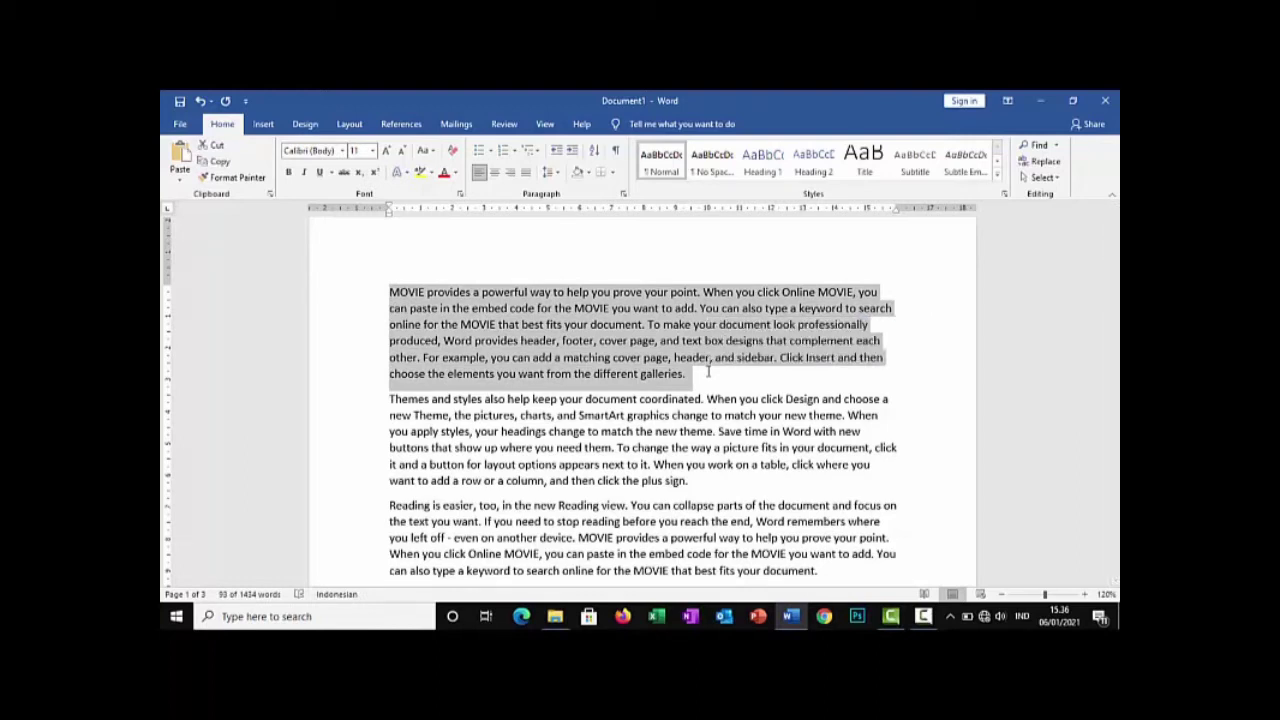
{"action": "type", "text": "m"}
{"action": "key", "text": "BackSpace"}
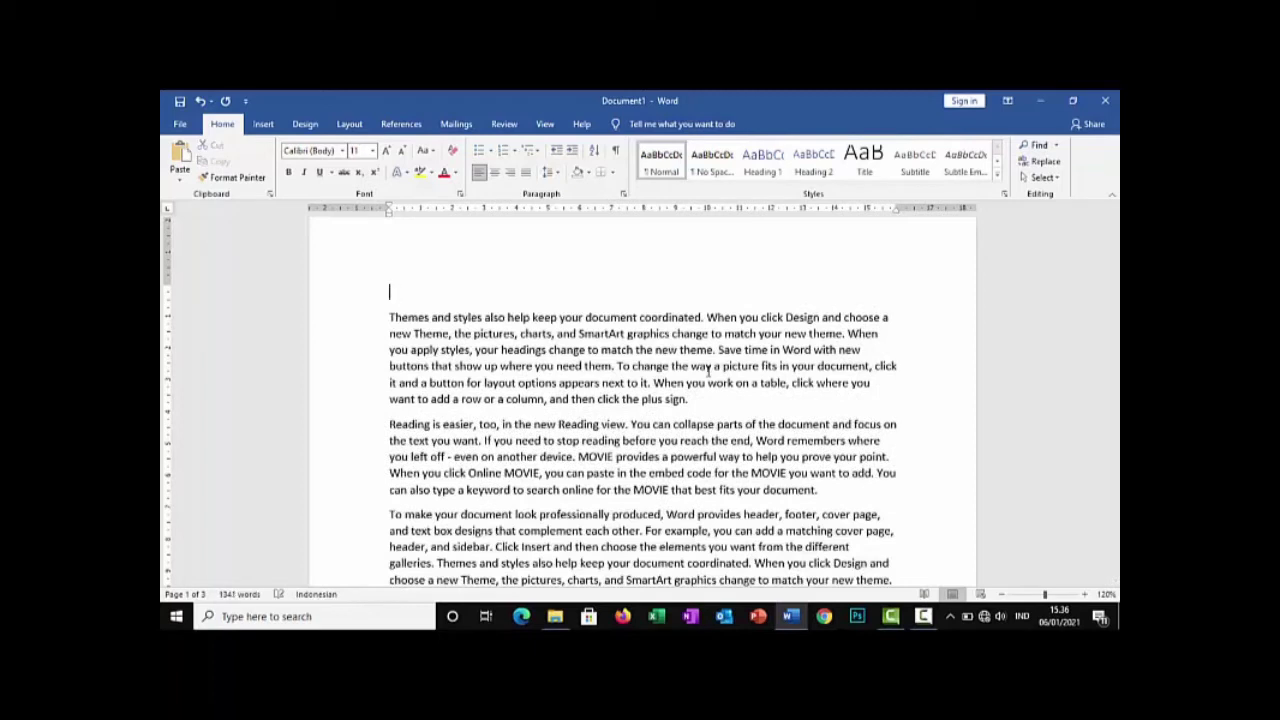
Indent the empty first line, the "Themes and styles" paragraph and the "Reading is easier" paragraph slightly from the left margin
{"action": "key", "text": "shift+Down"}
{"action": "key", "text": "shift+Down"}
{"action": "key", "text": "shift+Down"}
{"action": "key", "text": "shift+Down"}
{"action": "key", "text": "shift+Down"}
{"action": "key", "text": "shift+Down"}
{"action": "key", "text": "shift+Down"}
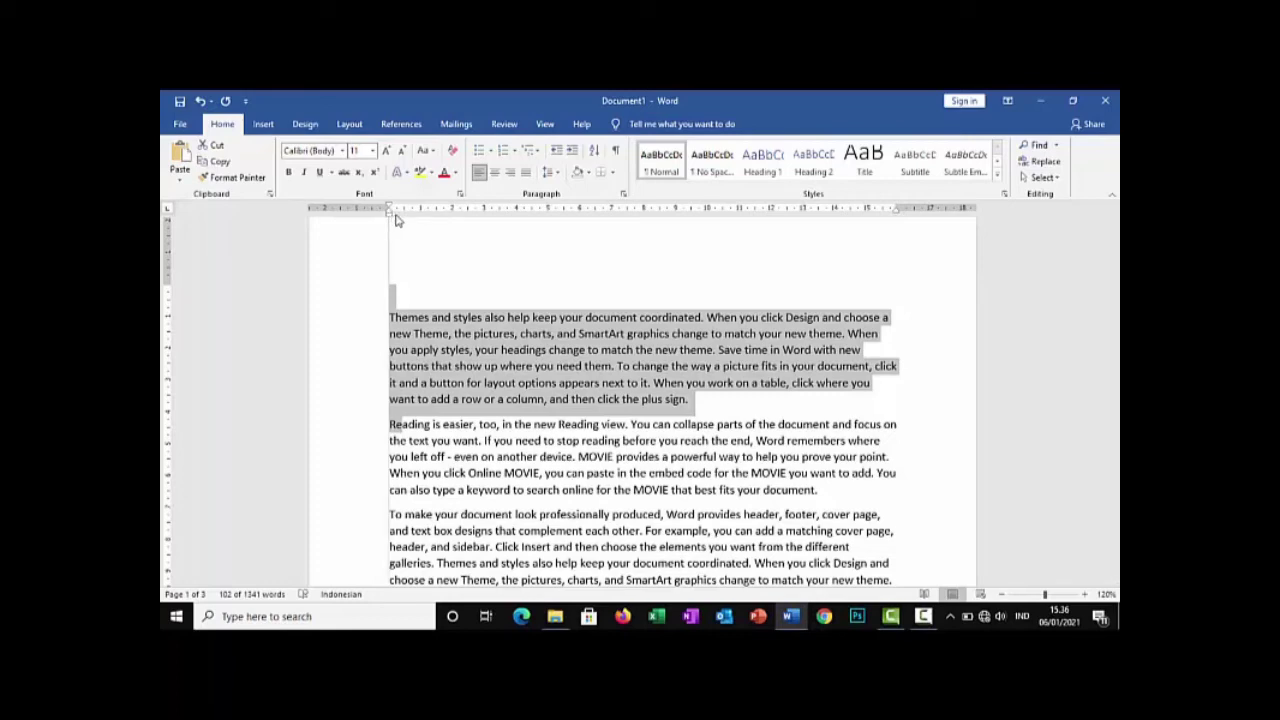
{"action": "mouse_move", "coordinate": [395, 214]}
{"action": "left_mouse_down"}
{"action": "mouse_move", "coordinate": [731, 249]}
{"action": "mouse_move", "coordinate": [449, 247]}
{"action": "left_mouse_up"}
{"action": "left_click_drag", "start_coordinate": [407, 224], "coordinate": [396, 218]}
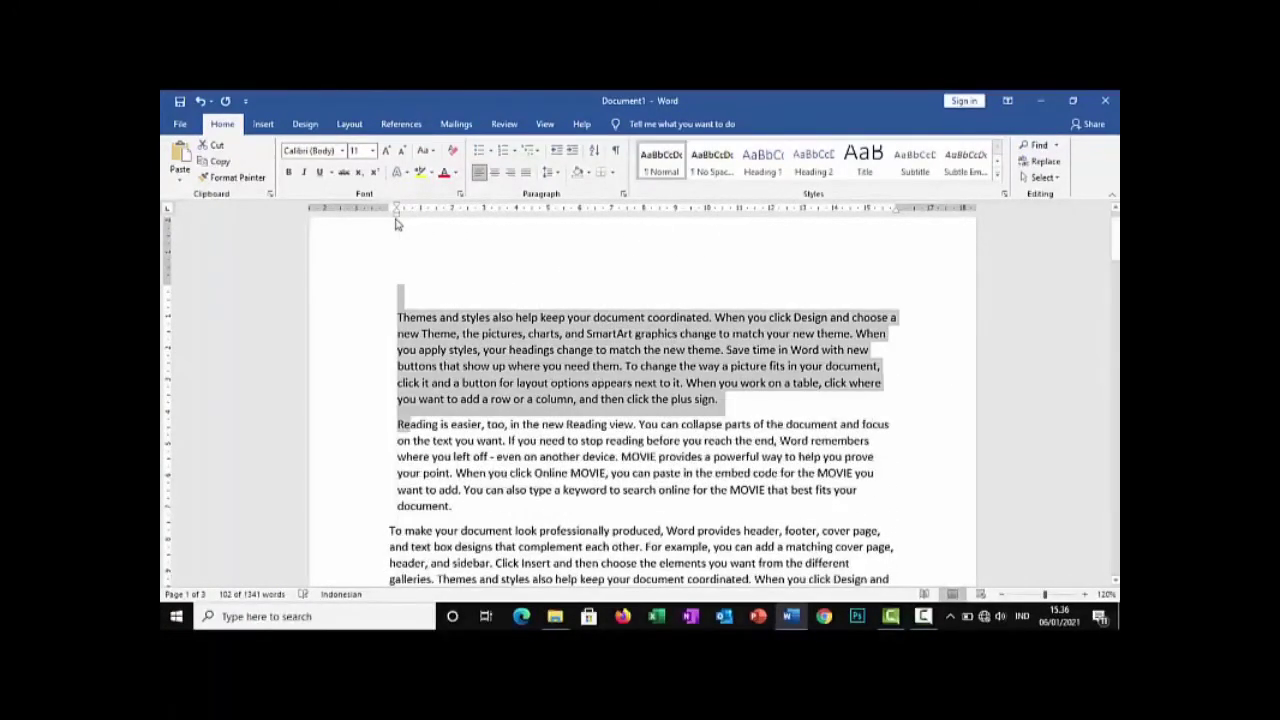
Remove the left indent from the "Themes and styles" paragraph only and clear the selection
{"action": "left_click", "coordinate": [697, 382]}
{"action": "left_click_drag", "start_coordinate": [718, 400], "coordinate": [388, 320]}
{"action": "key", "text": "ctrl+shift+m"}
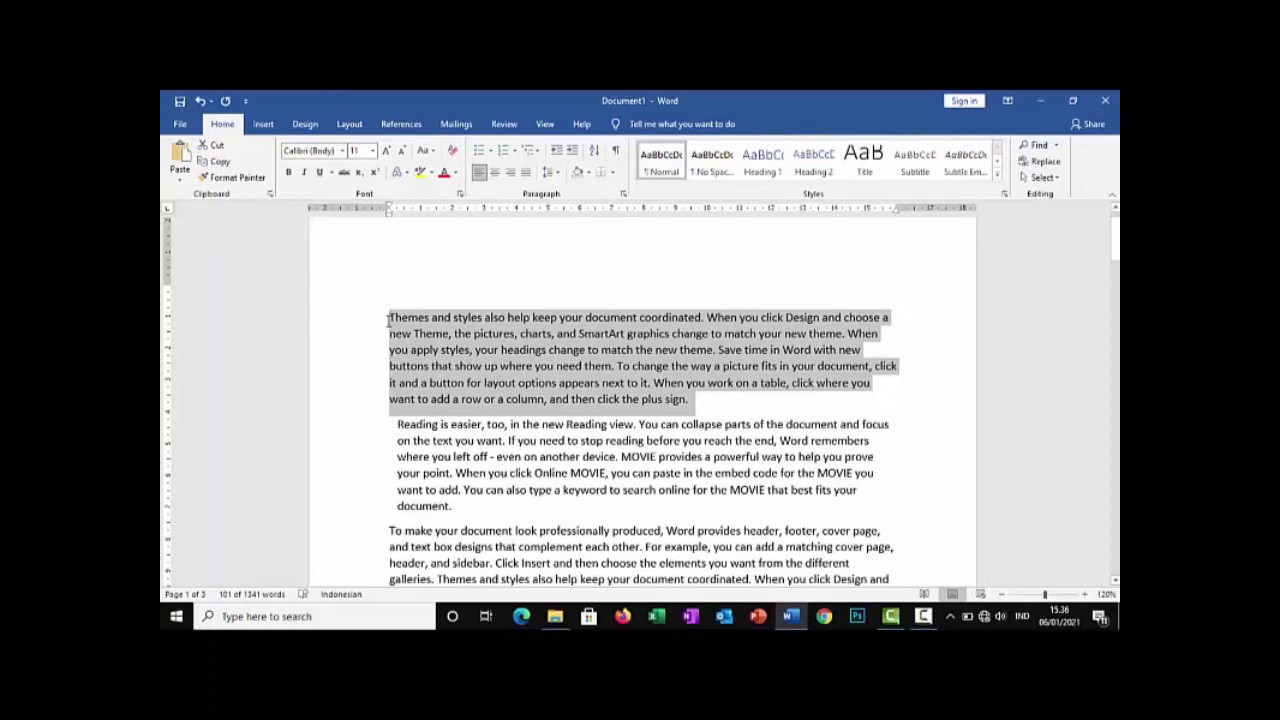
{"action": "left_click", "coordinate": [390, 325]}
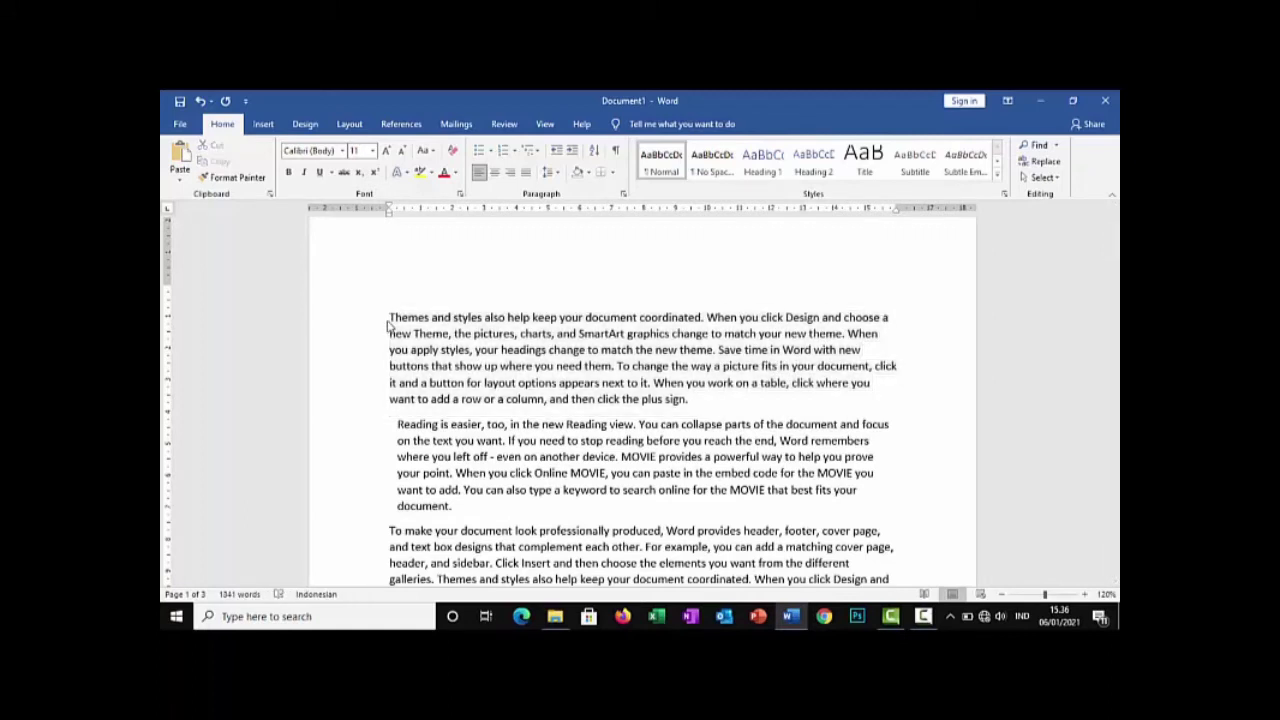
Create a new blank document
{"action": "key", "text": "ctrl+n"}
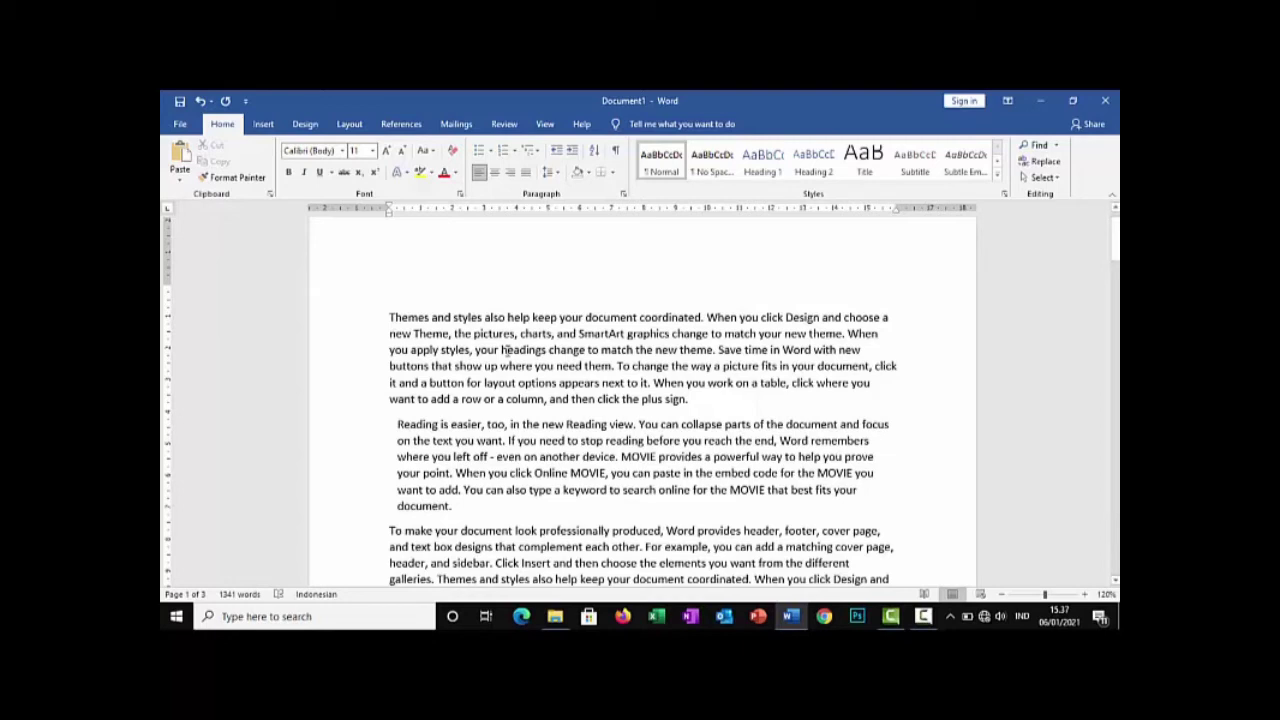
{"action": "key", "text": "ctrl+n"}
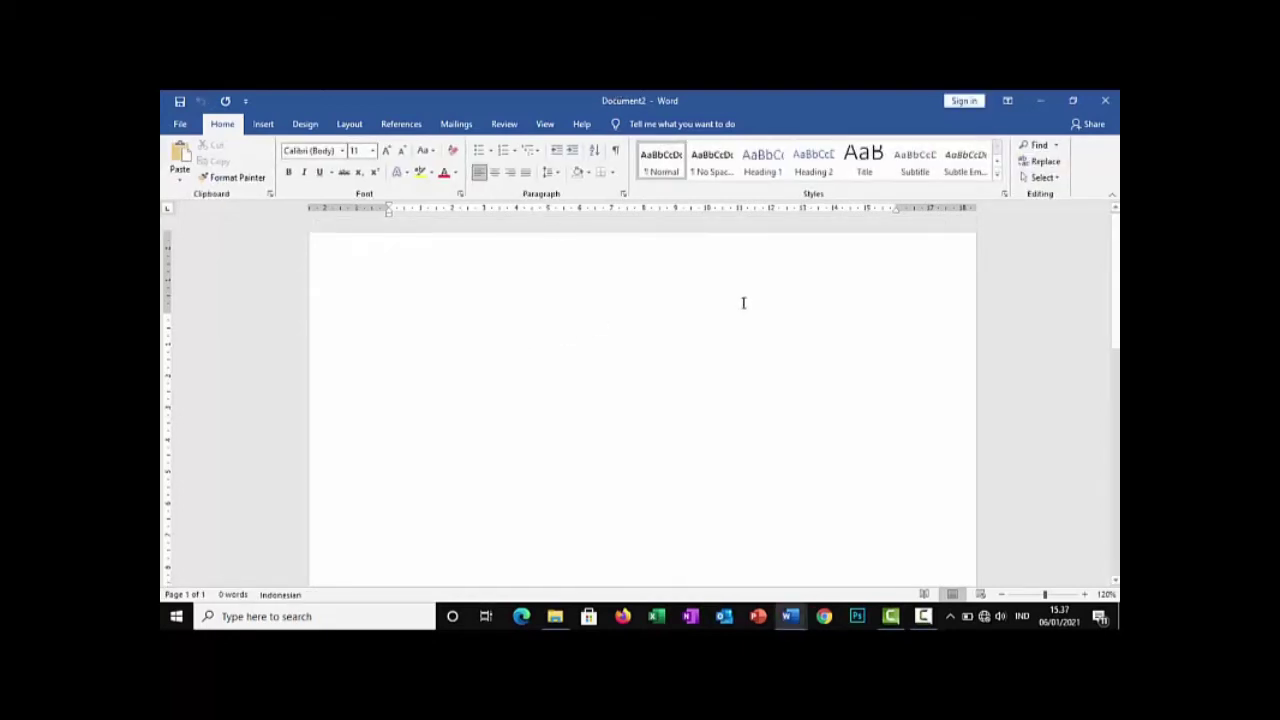
Switch to the first document and back, and close the new blank document
{"action": "key", "text": "alt+Tab"}
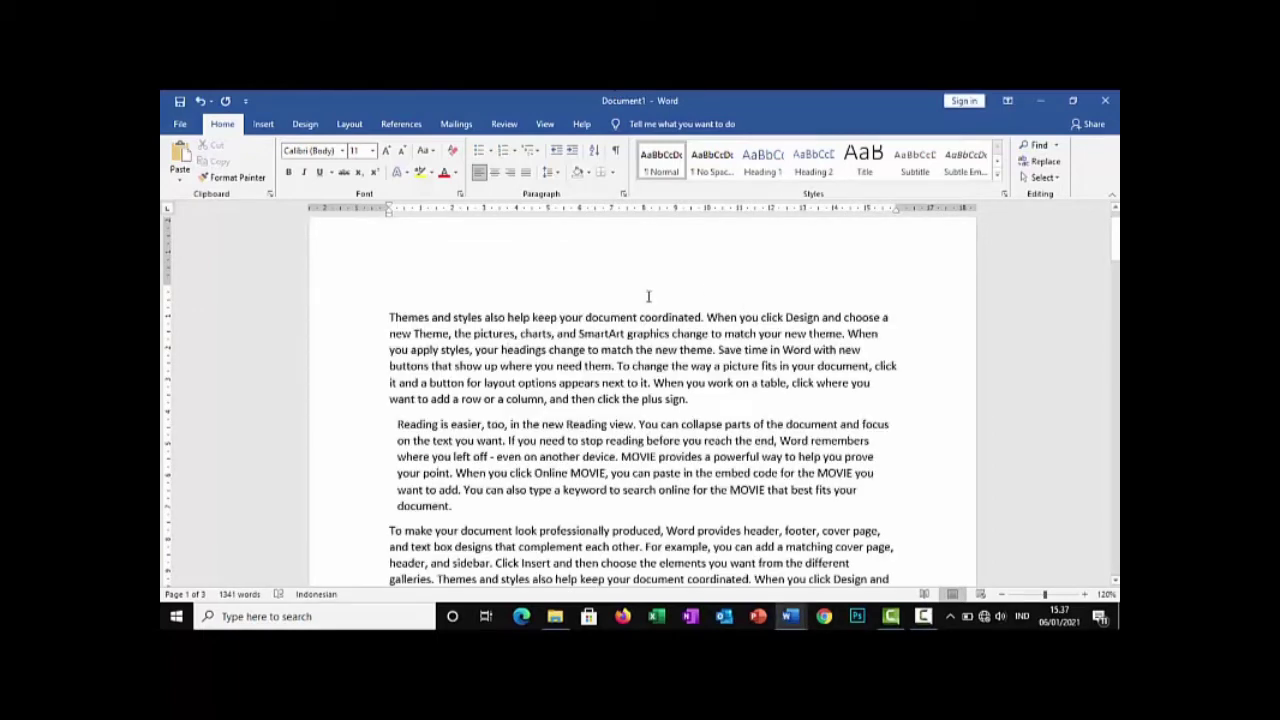
{"action": "key", "text": "alt+Tab"}
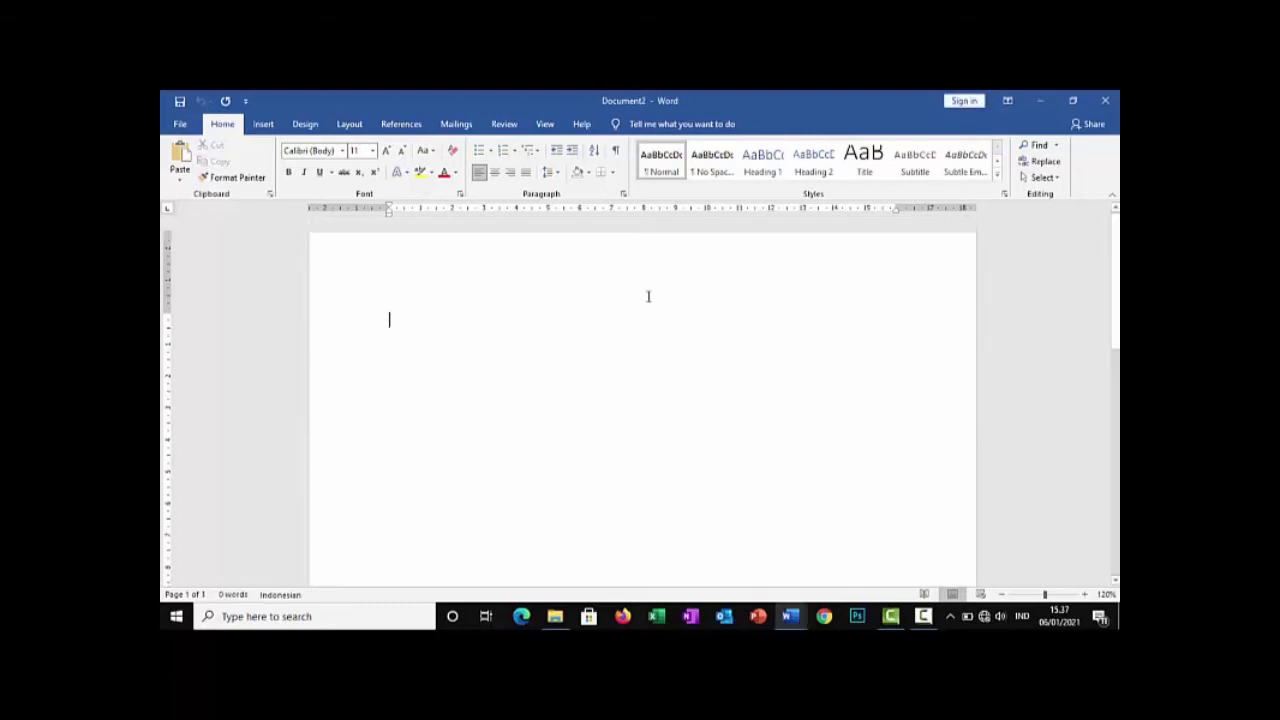
{"action": "left_click", "coordinate": [1102, 101]}
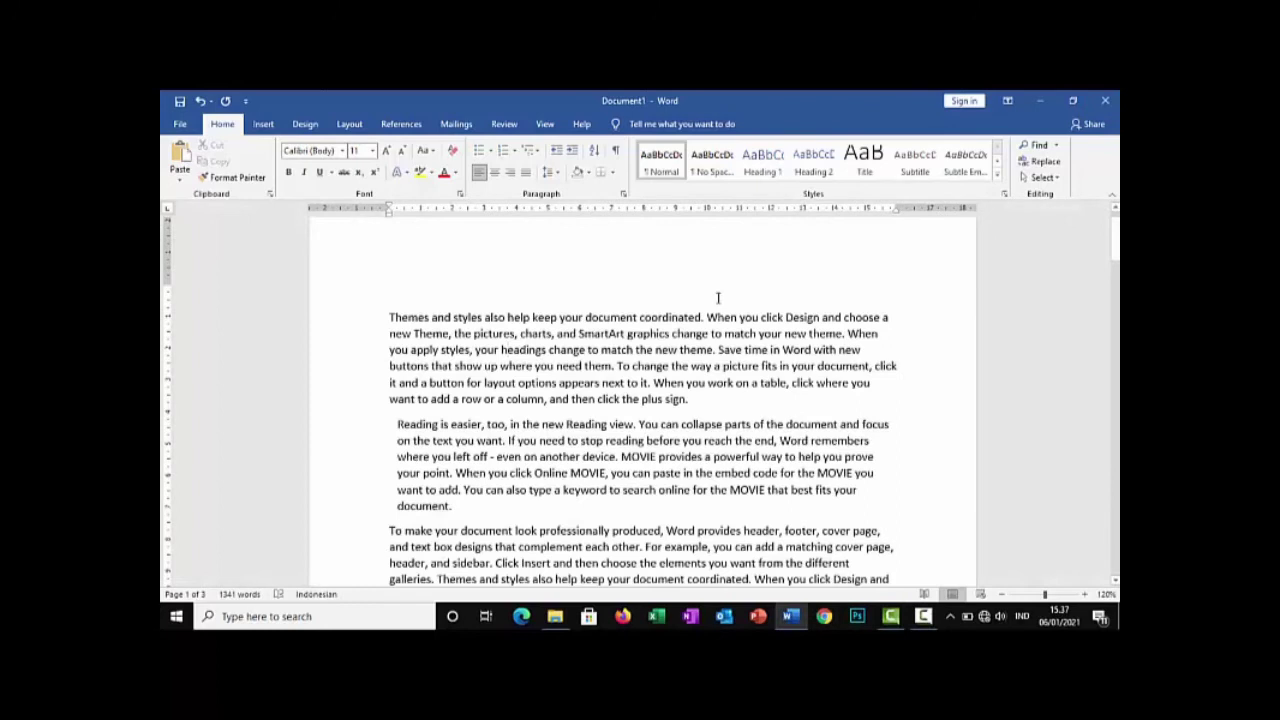
Show the list of recent documents available for opening and return to the document without opening one
{"action": "key", "text": "ctrl+o"}
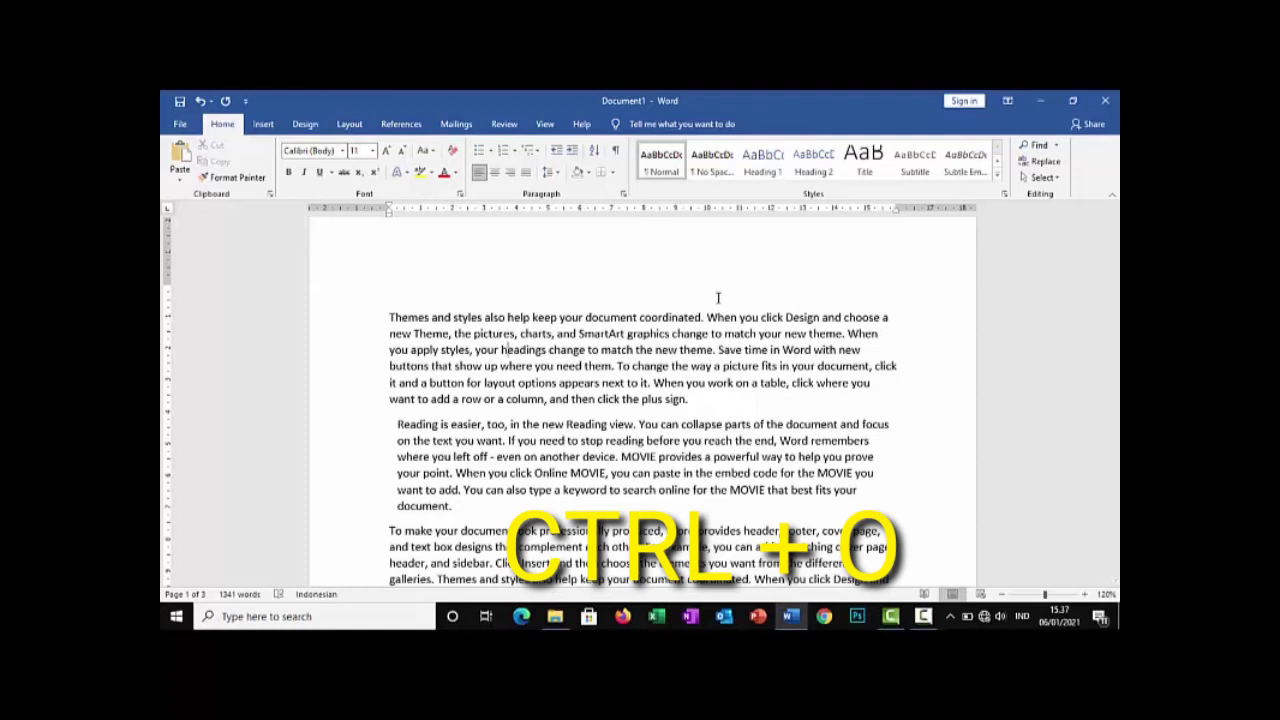
{"action": "key", "text": "ctrl+o"}
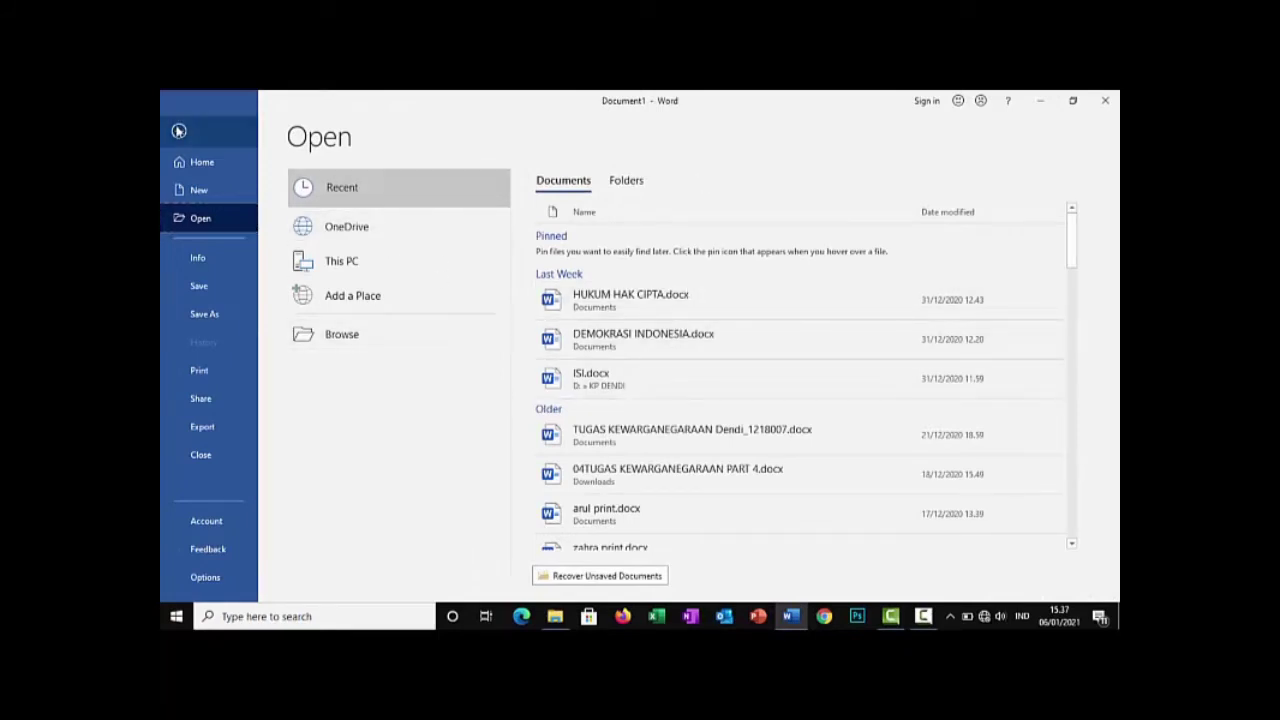
{"action": "left_click", "coordinate": [179, 131]}
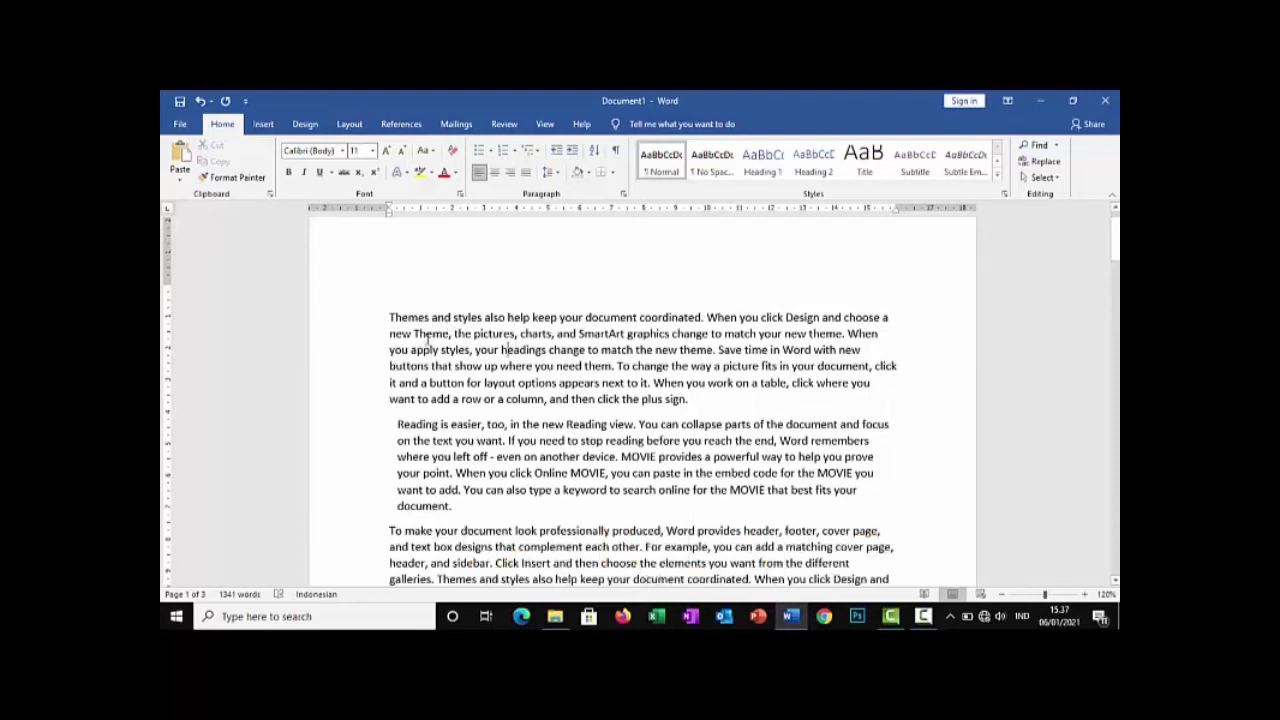
View the document's print settings and the list of available printers, and return to the document without printing
{"action": "key", "text": "ctrl+p"}
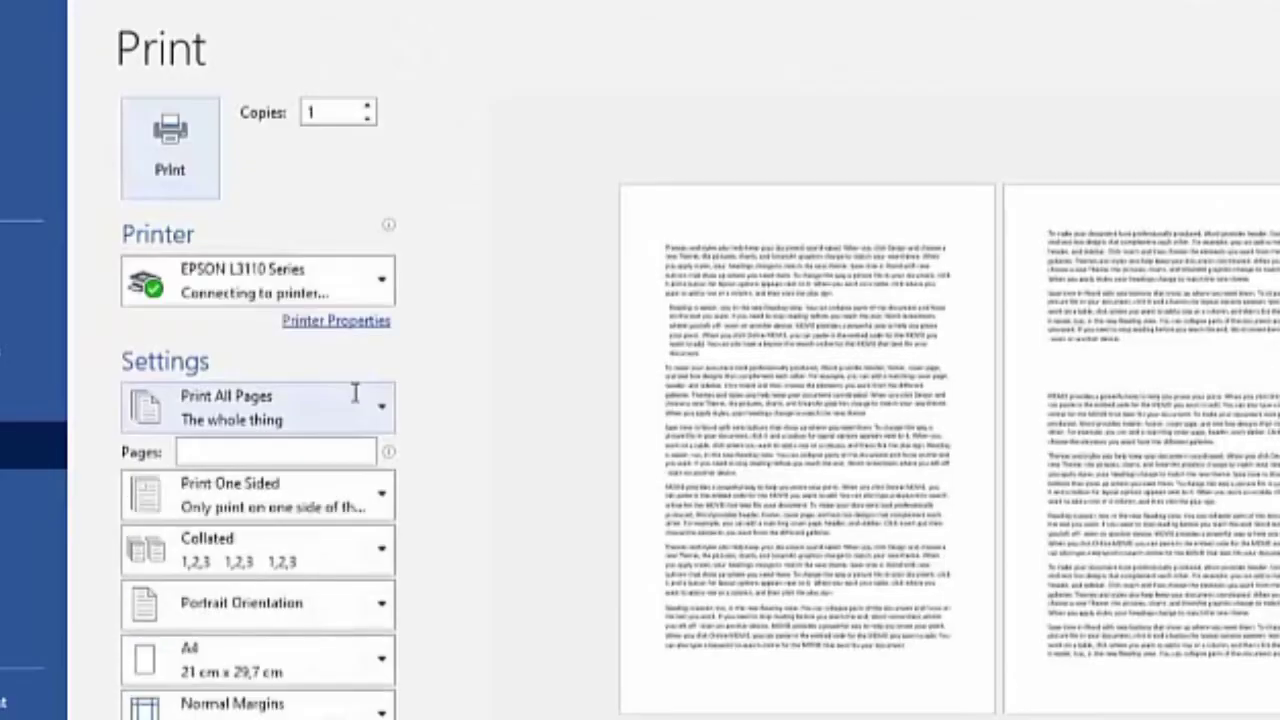
{"action": "left_click", "coordinate": [343, 303]}
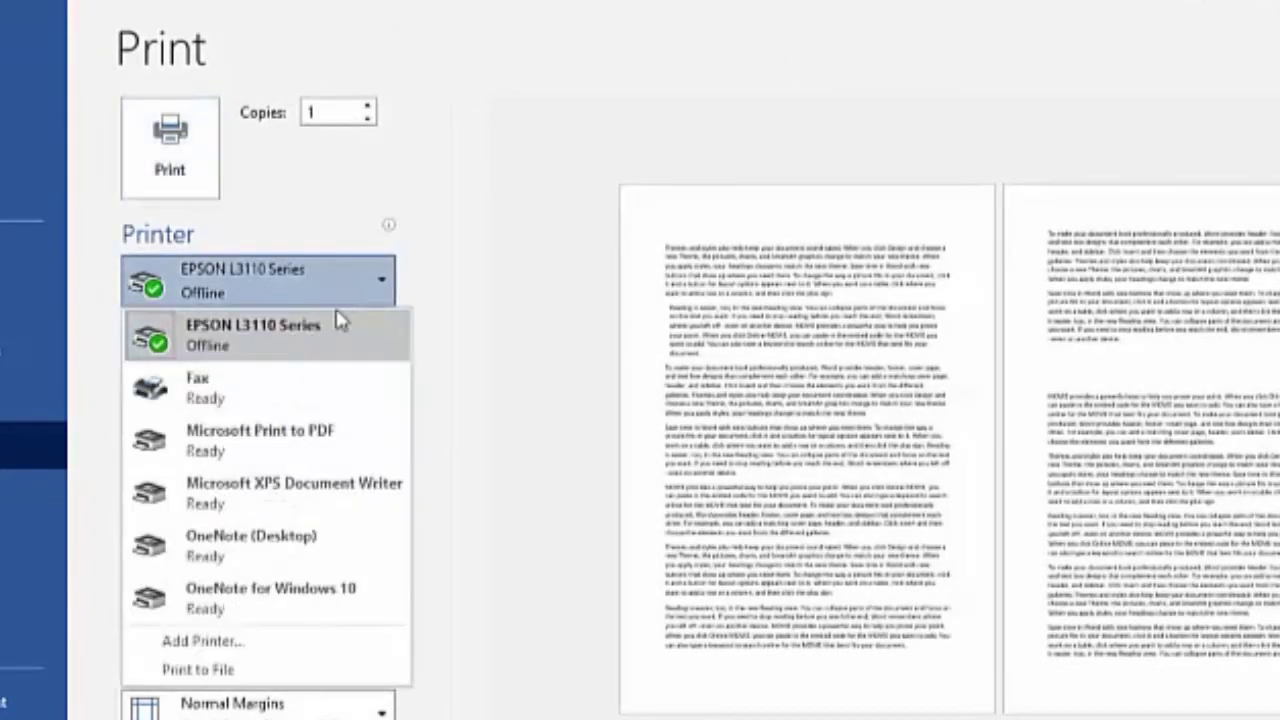
{"action": "left_click", "coordinate": [343, 298]}
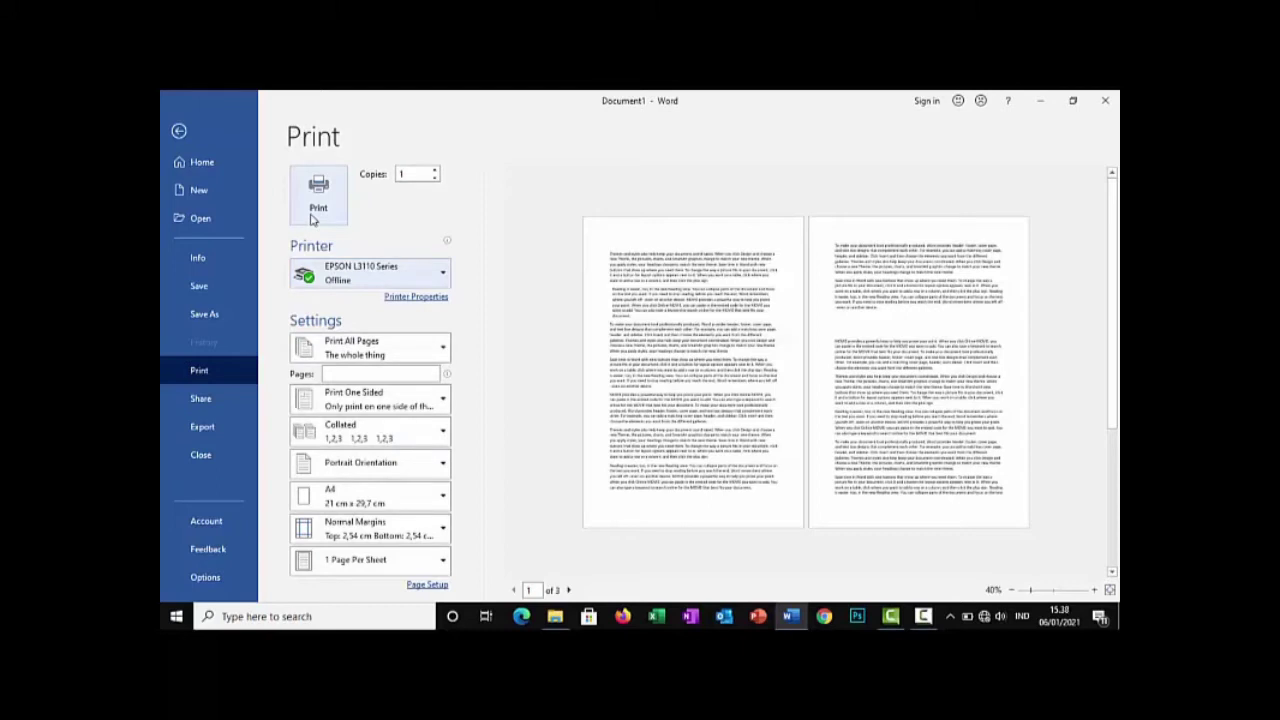
{"action": "left_click", "coordinate": [180, 131]}
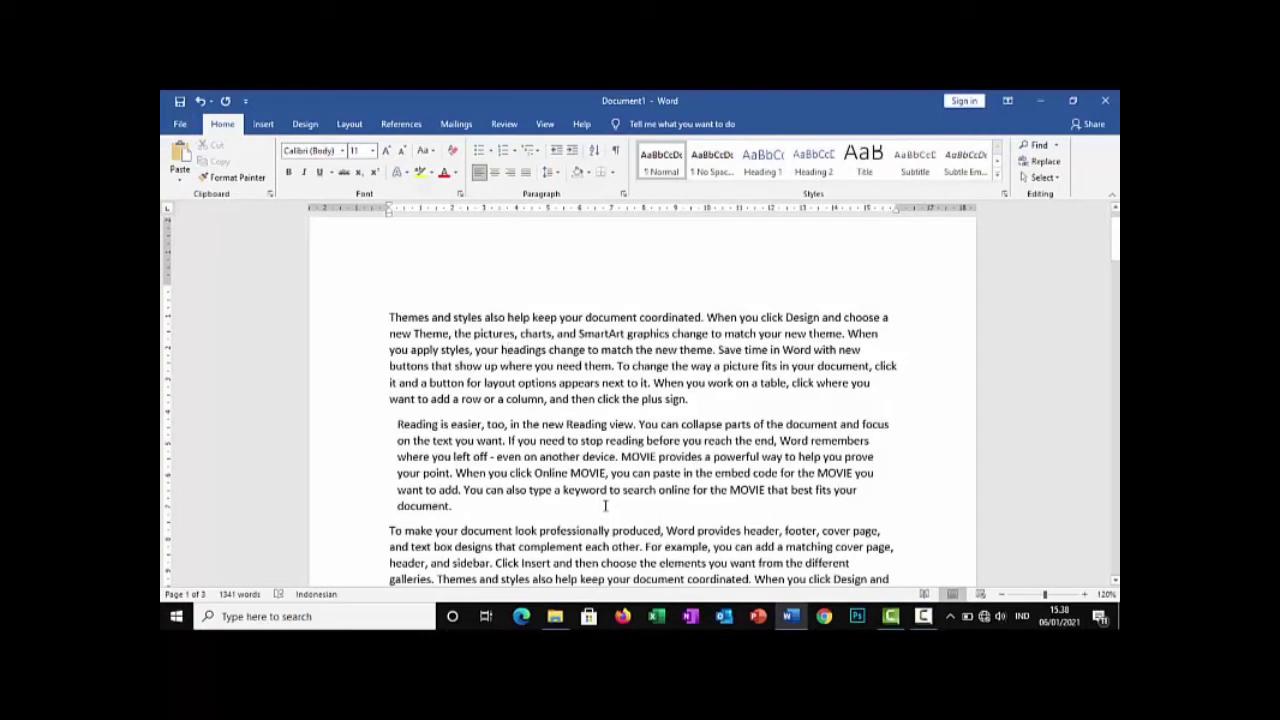
Apply numbering to the empty first line and the "Themes and styles" paragraph, and delete the number while keeping the text indented
{"action": "key", "text": "ctrl+q"}
{"action": "left_click_drag", "start_coordinate": [385, 306], "coordinate": [690, 398]}
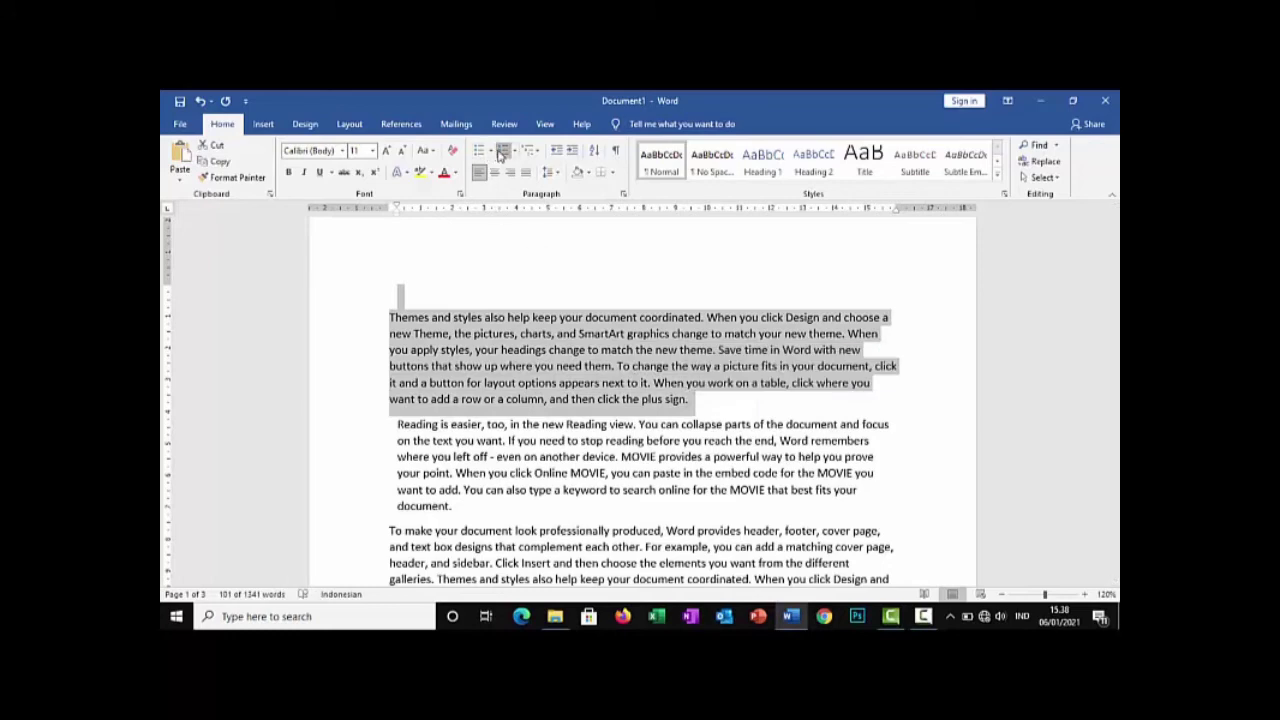
{"action": "left_click", "coordinate": [503, 150]}
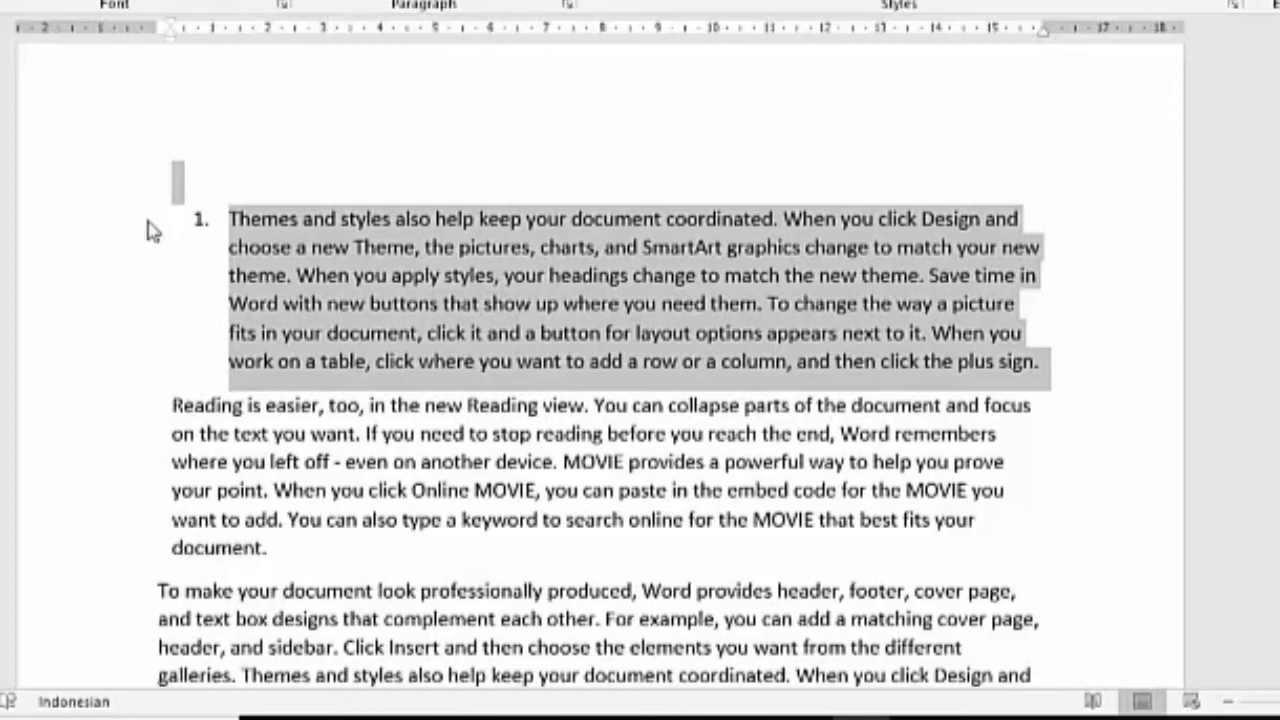
{"action": "left_click", "coordinate": [320, 372]}
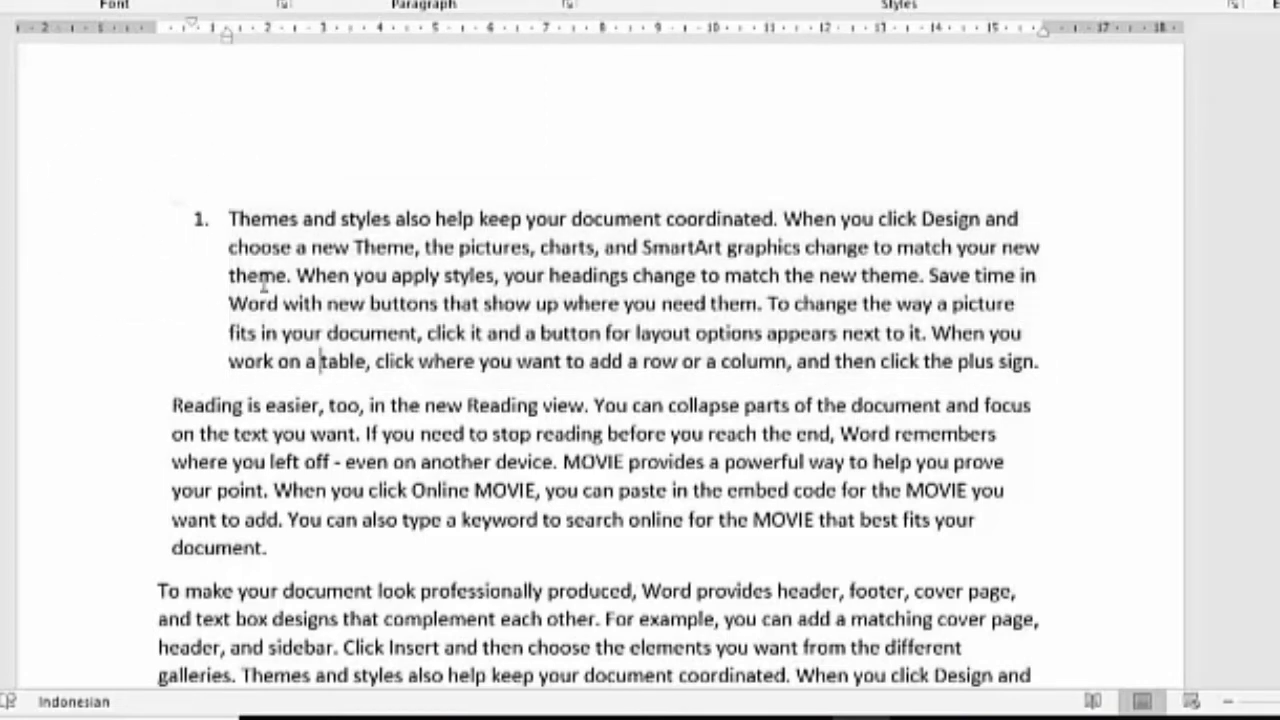
{"action": "left_click", "coordinate": [229, 230]}
{"action": "key", "text": "BackSpace"}
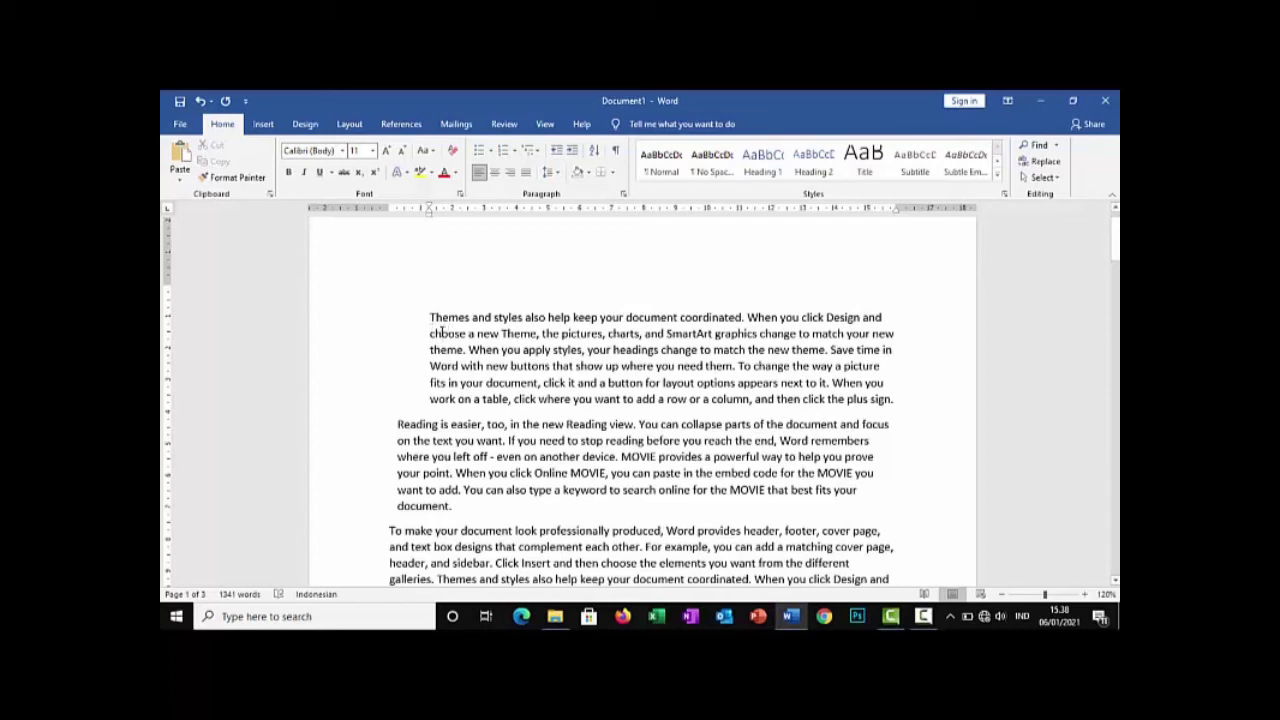
Apply numbering to the "Themes and styles" and "Reading is easier" paragraphs together and clear the selection
{"action": "left_click_drag", "start_coordinate": [441, 331], "coordinate": [519, 502]}
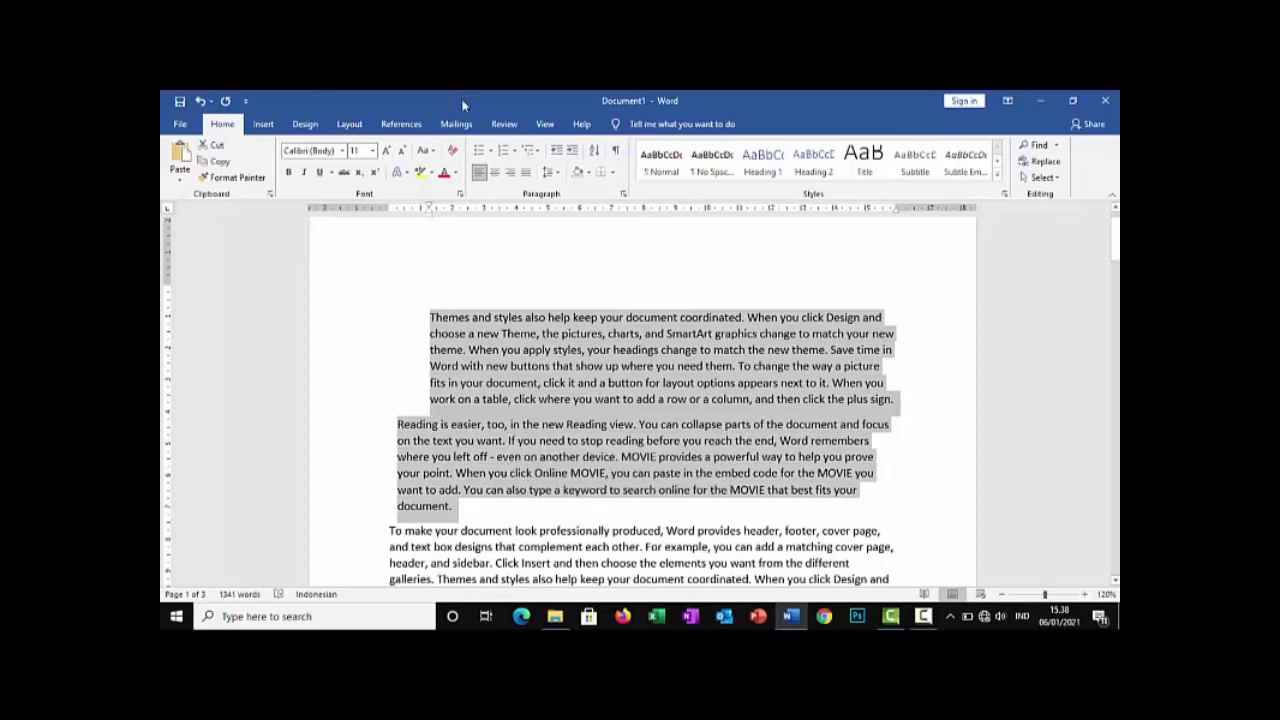
{"action": "left_click", "coordinate": [507, 152]}
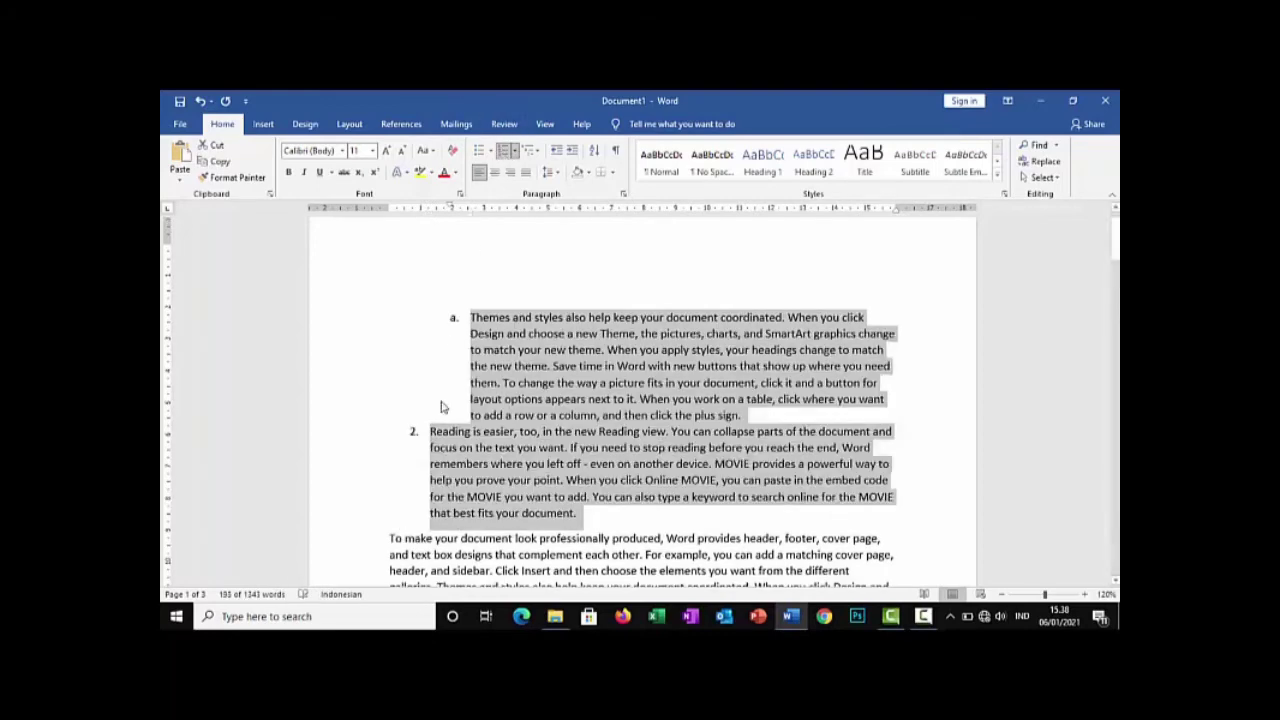
{"action": "scroll", "coordinate": [445, 398], "scroll_direction": "down", "scroll_amount": 5}
{"action": "scroll", "coordinate": [443, 398], "scroll_direction": "up", "scroll_amount": 5}
{"action": "left_click", "coordinate": [470, 394]}
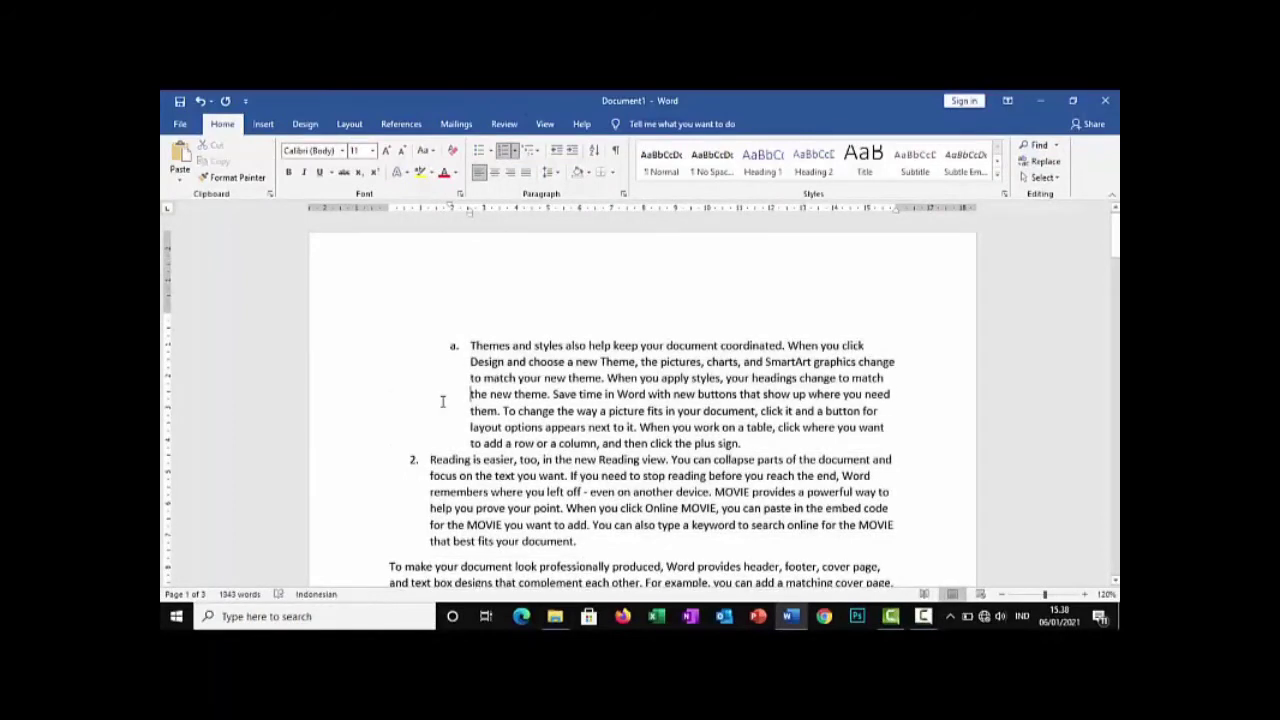
Reset the paragraph formatting of both numbered paragraphs to remove their numbering
{"action": "left_click_drag", "start_coordinate": [471, 343], "coordinate": [627, 541]}
{"action": "key", "text": "ctrl+q"}
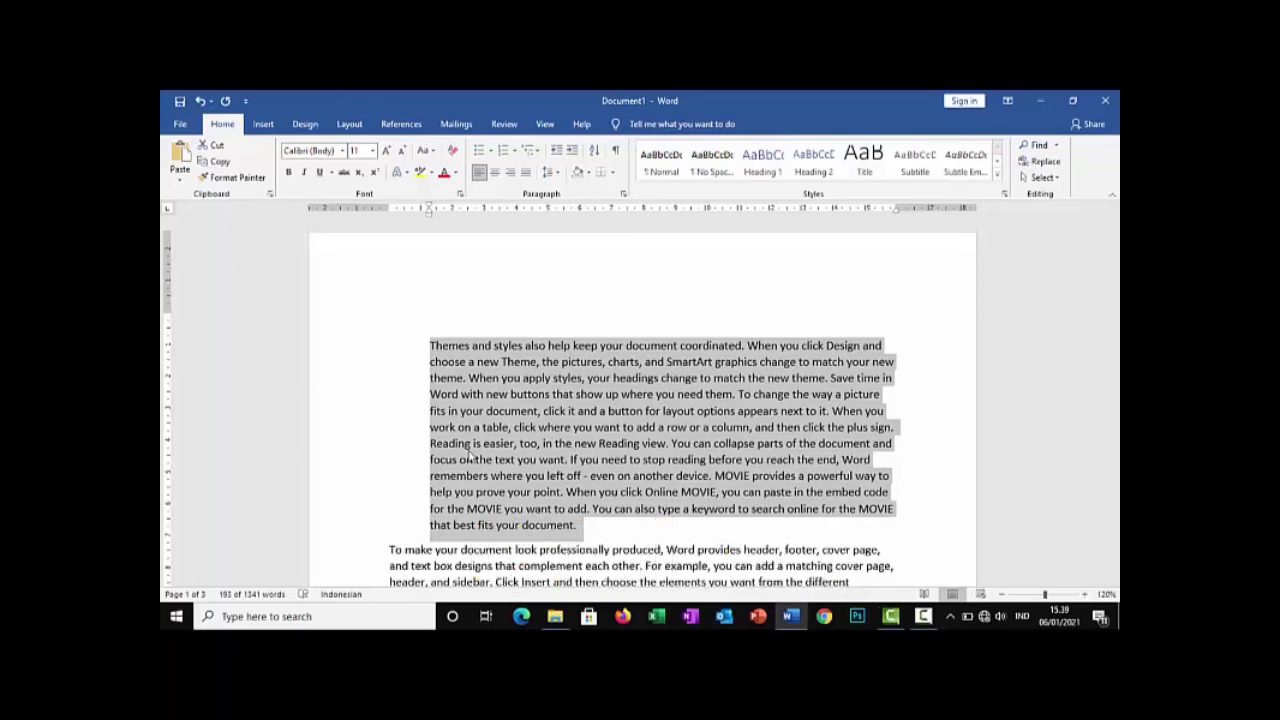
Right-align the "Themes and styles" and "Reading is easier" paragraphs
{"action": "left_click", "coordinate": [430, 411]}
{"action": "triple_click", "coordinate": [496, 405]}
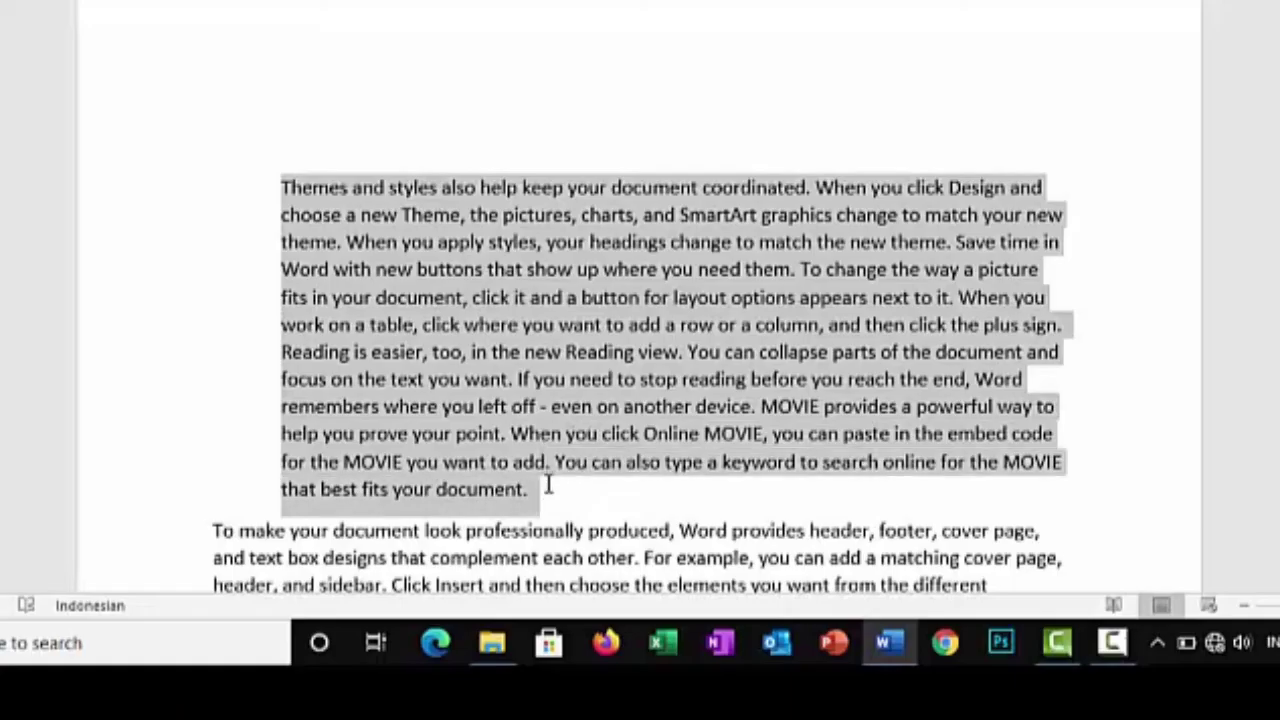
{"action": "key", "text": "ctrl+r"}
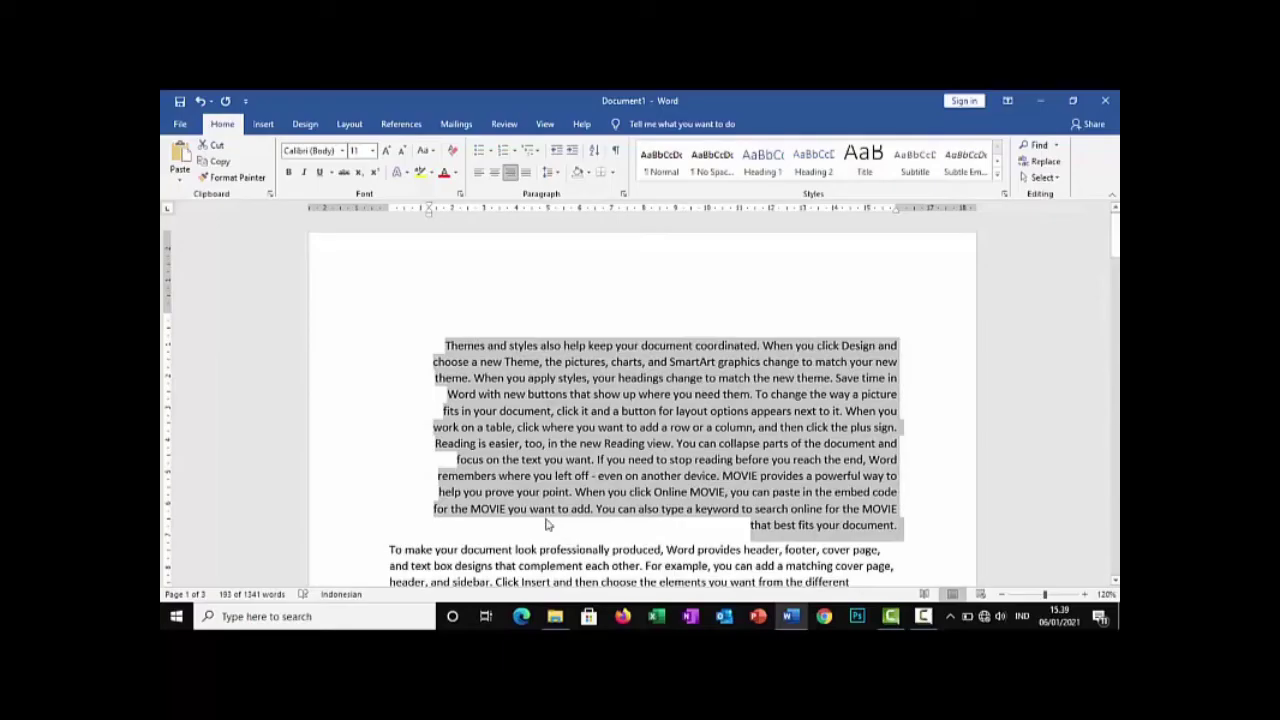
Right-align the entire document, return all of it to left alignment and clear the selection
{"action": "left_click", "coordinate": [546, 524]}
{"action": "key", "text": "ctrl+a"}
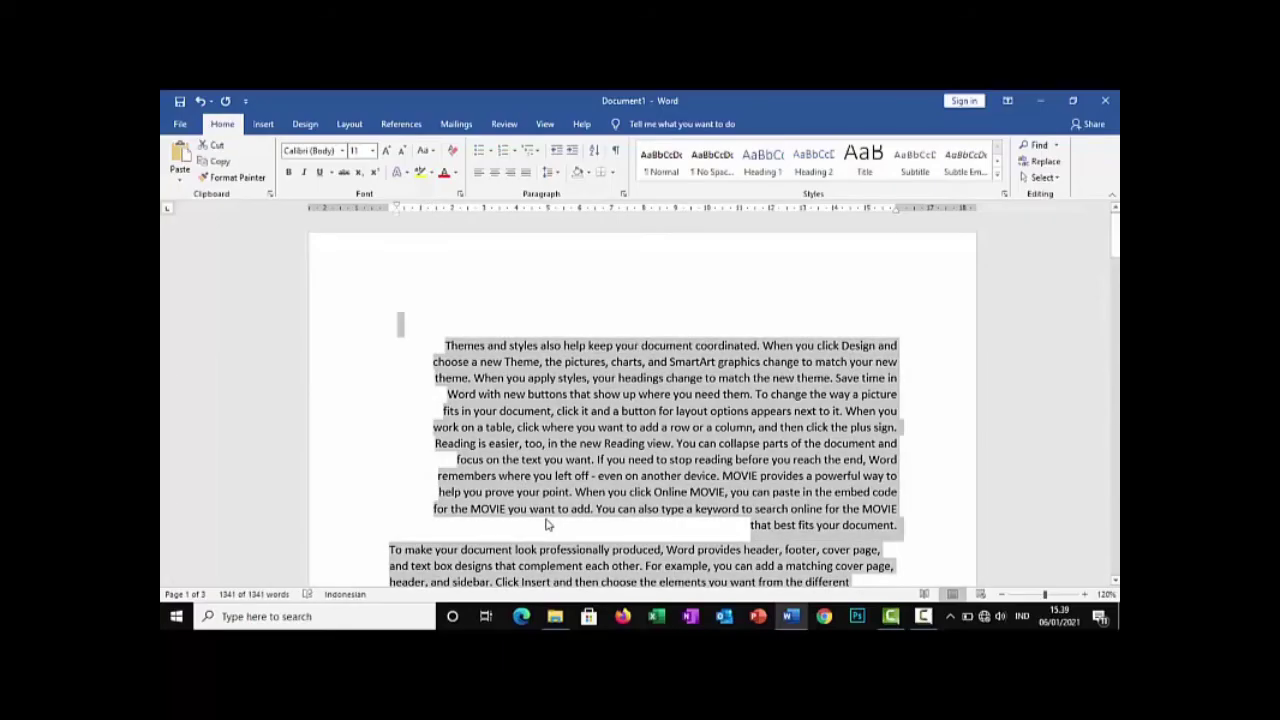
{"action": "key", "text": "ctrl+r"}
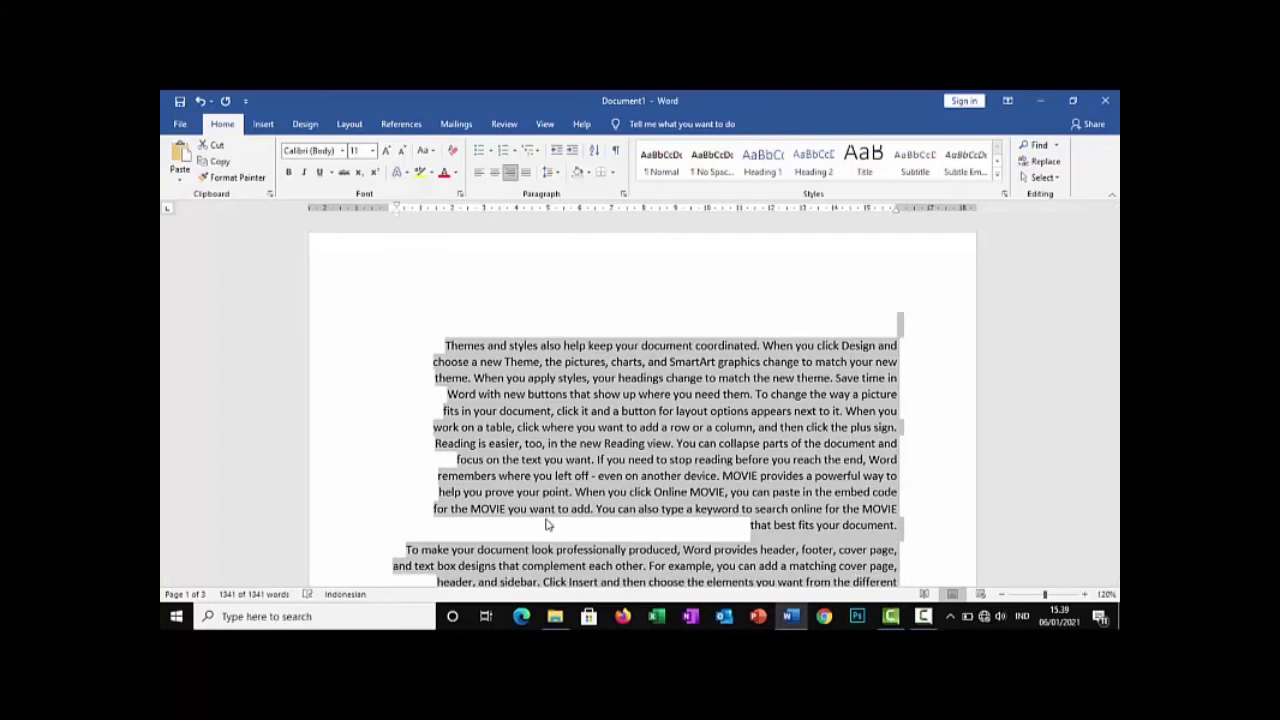
{"action": "key", "text": "ctrl+l"}
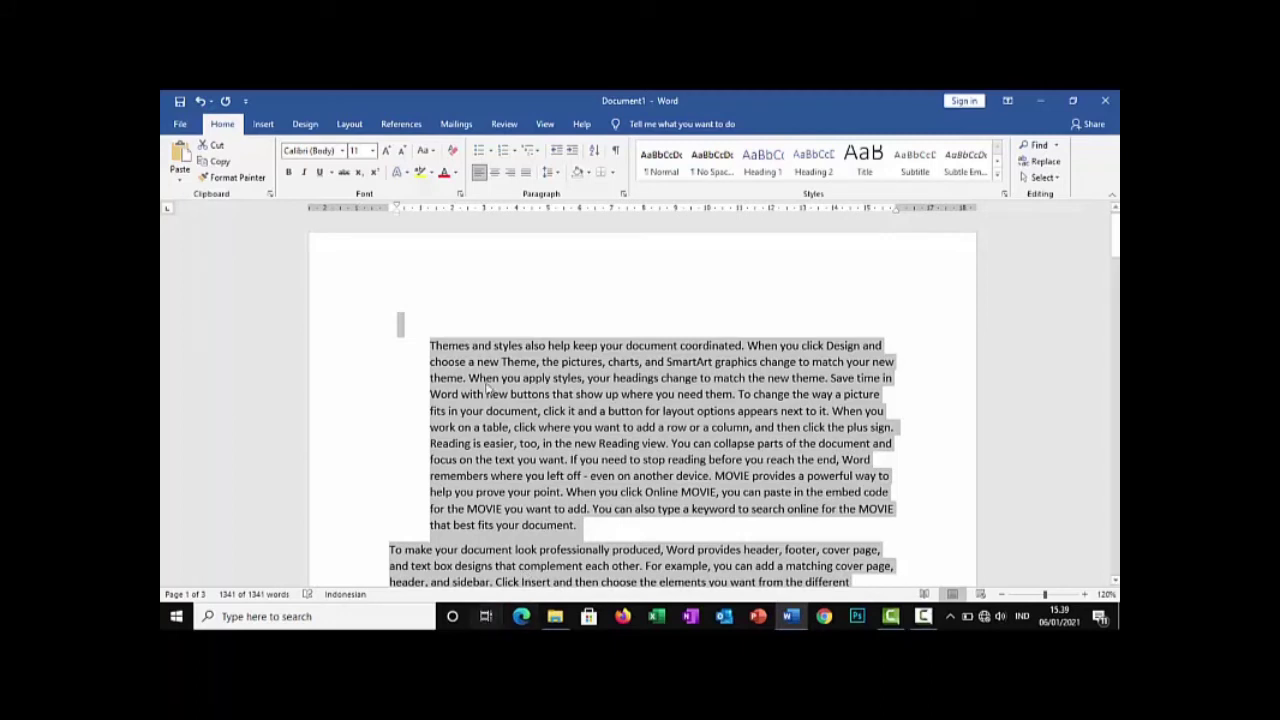
{"action": "left_click", "coordinate": [490, 418]}
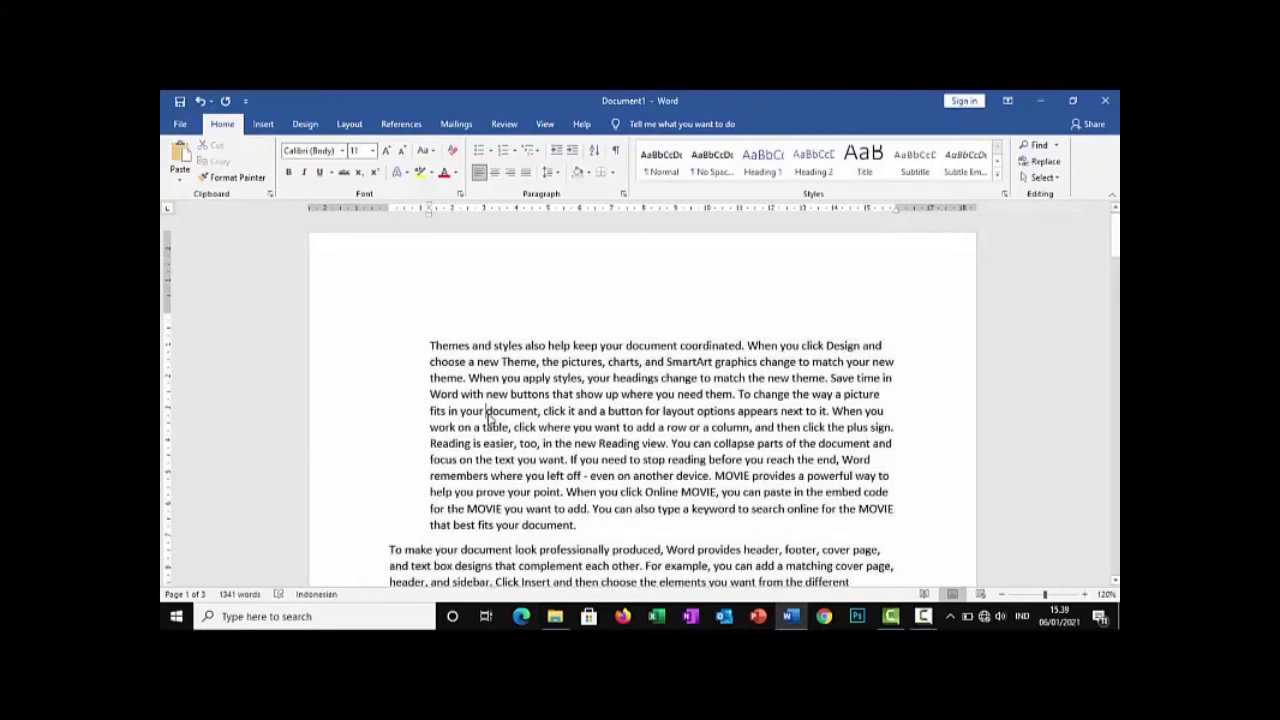
View the Save As page and return to the document, and browse the drives in the Save As dialog before cancelling it
{"action": "key", "text": "ctrl+s"}
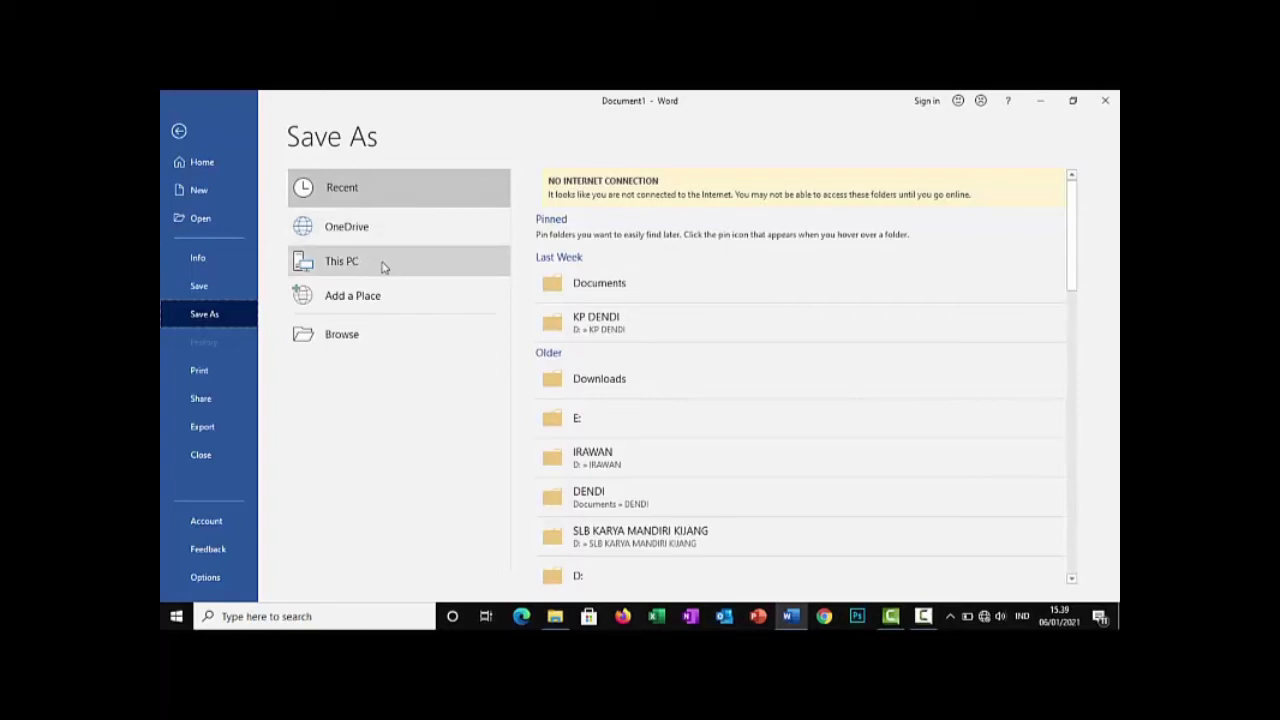
{"action": "left_click", "coordinate": [179, 131]}
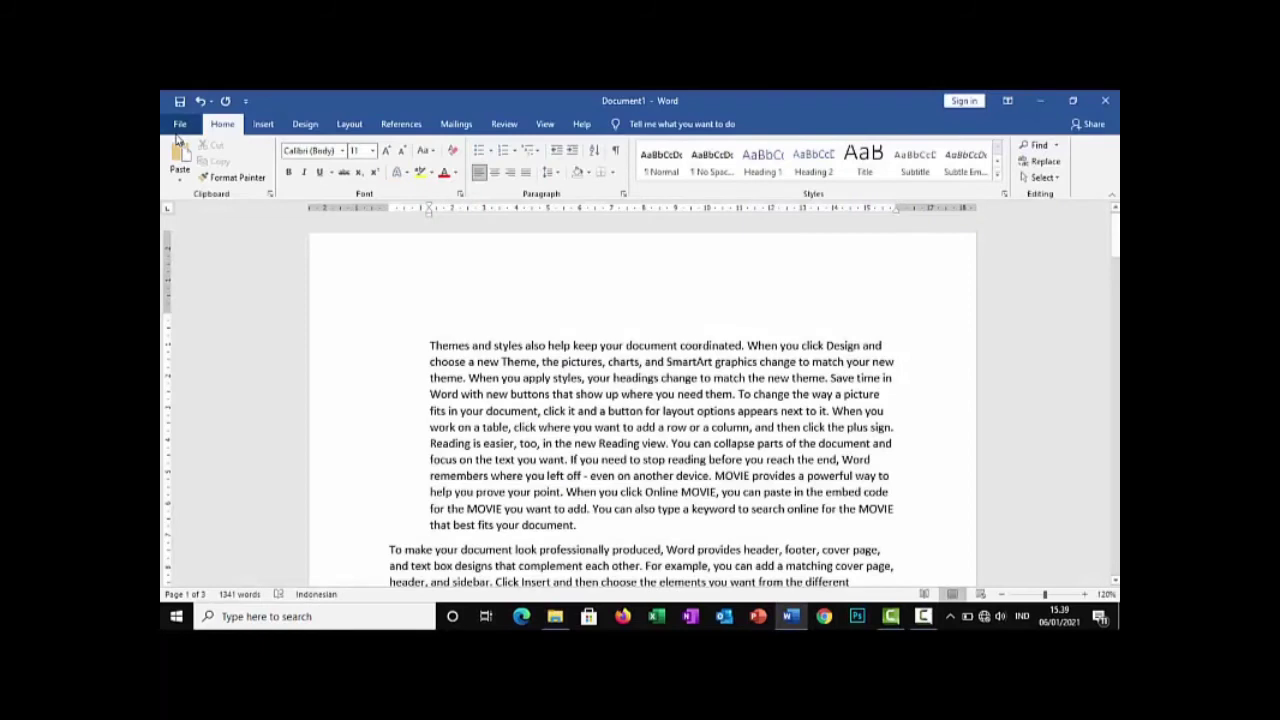
{"action": "key", "text": "F12"}
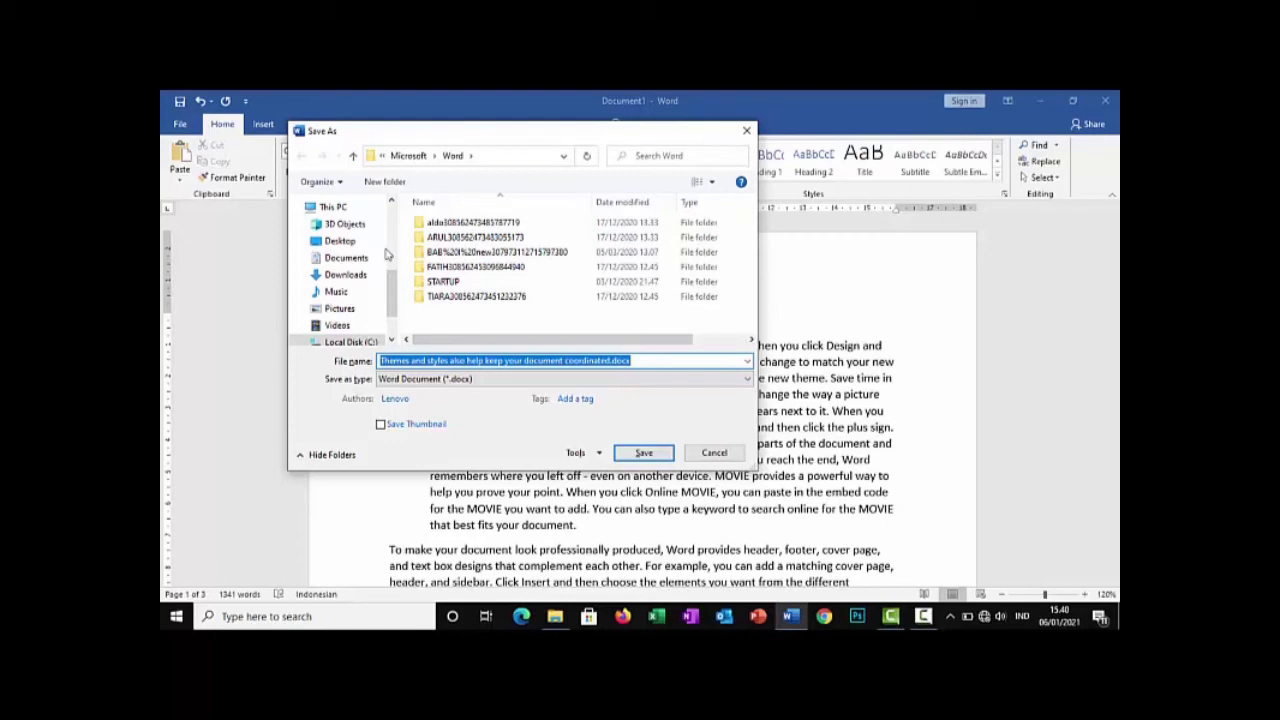
{"action": "scroll", "coordinate": [378, 262], "scroll_direction": "down", "scroll_amount": 1}
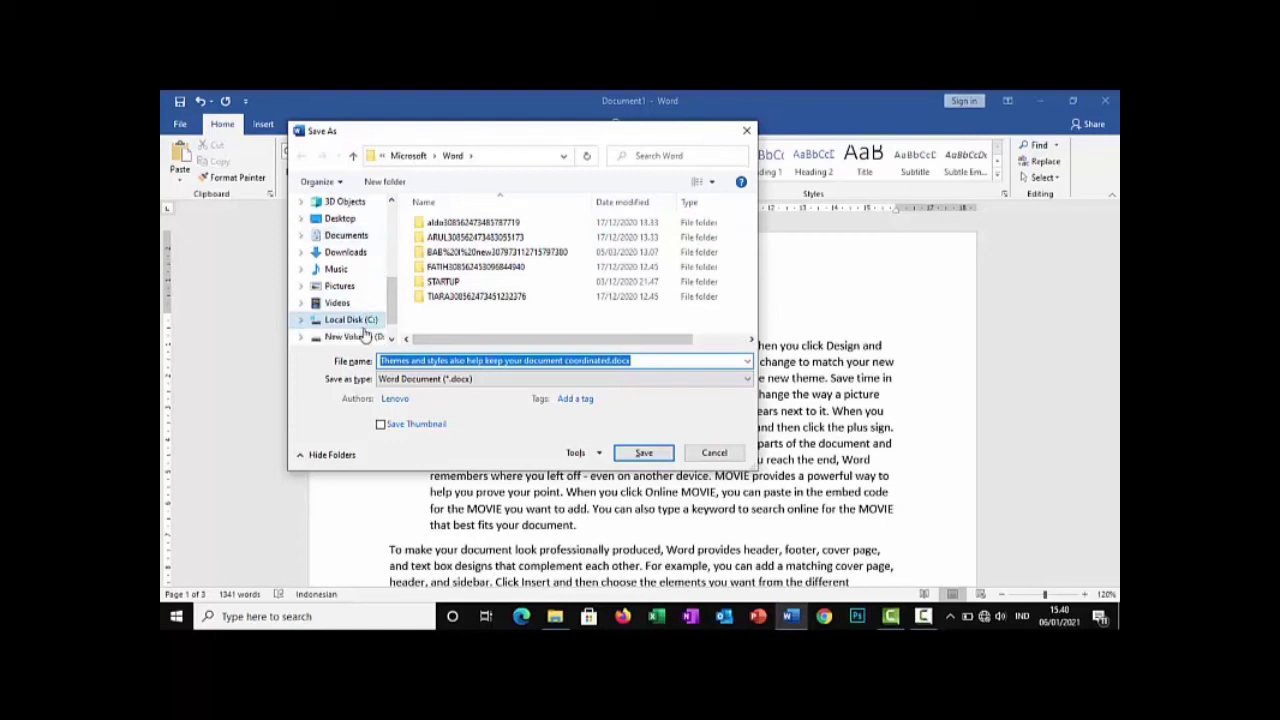
{"action": "left_click", "coordinate": [744, 131]}
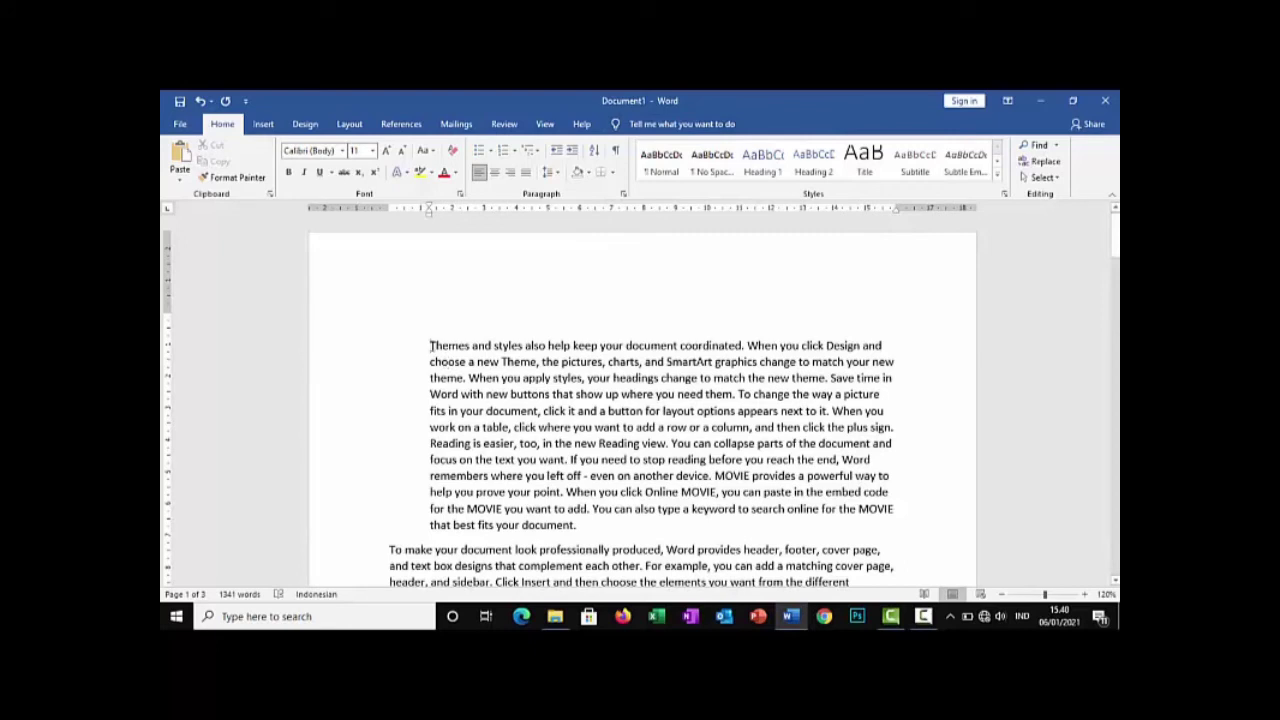
Apply a three-level hanging indent to the "Themes and styles" paragraph, at about 5 cm on the ruler
{"action": "key", "text": "ctrl+t"}
{"action": "key", "text": "ctrl+t"}
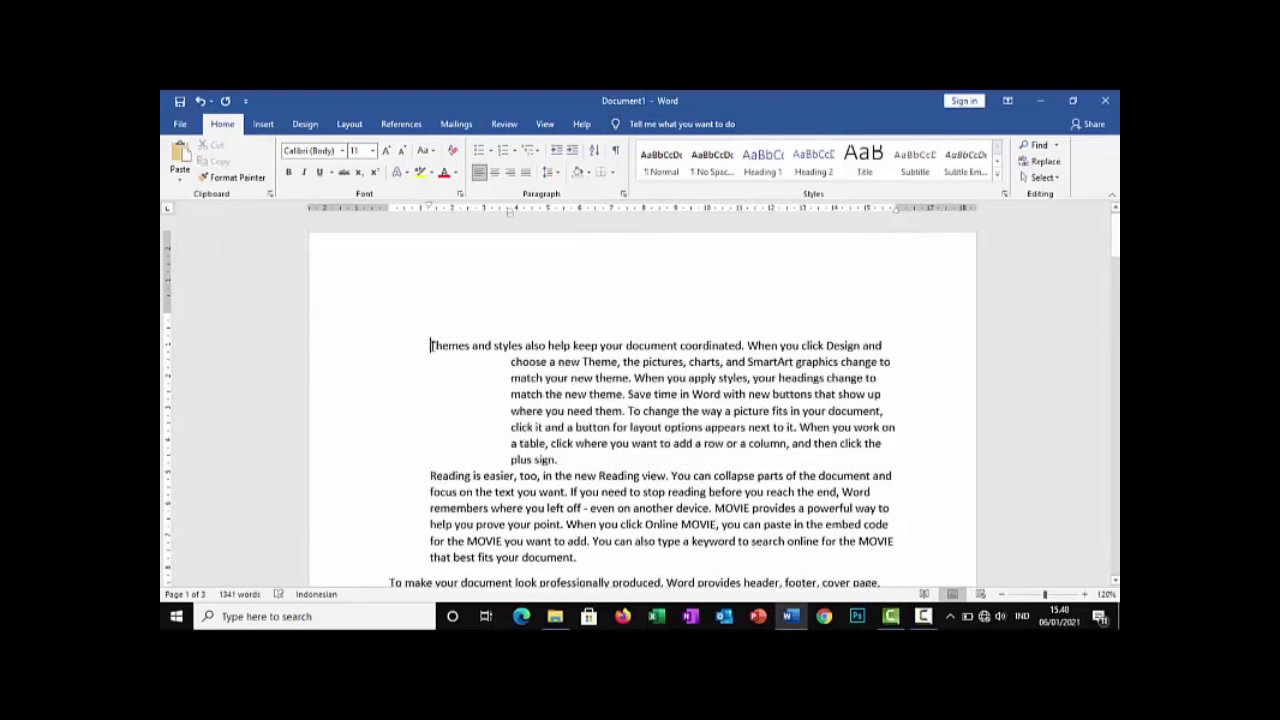
{"action": "key", "text": "ctrl+t"}
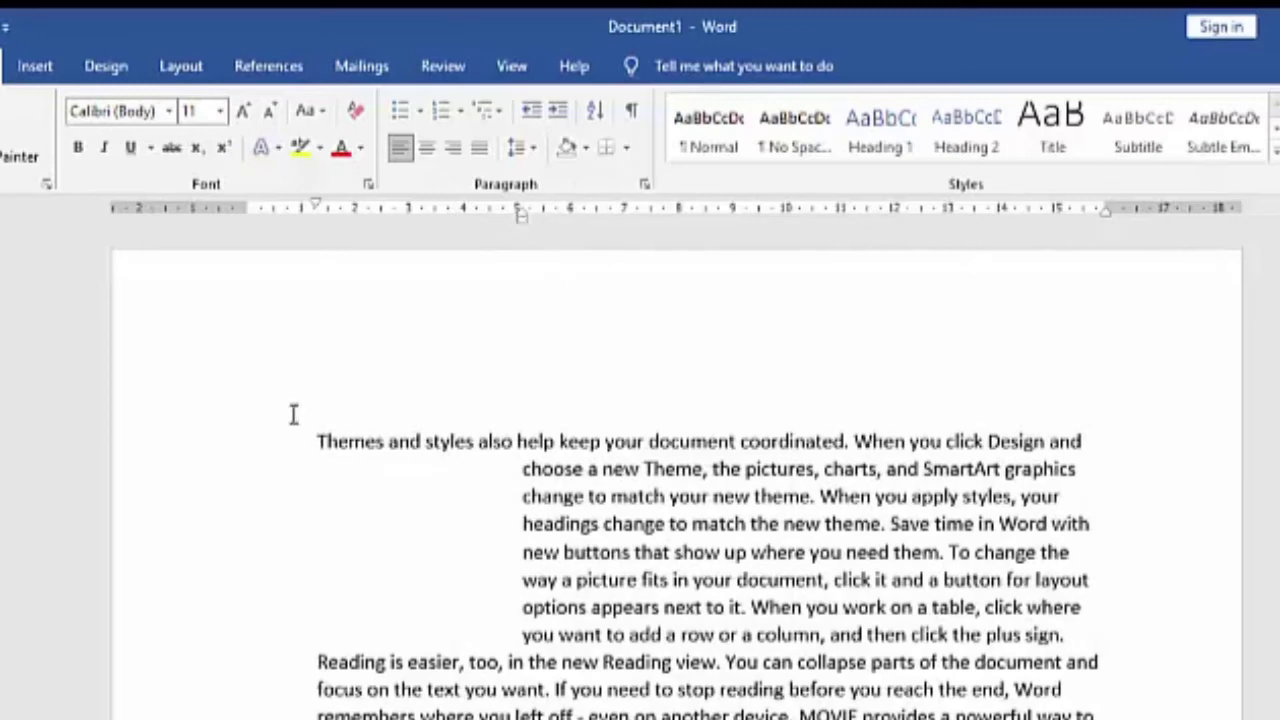
Increase the hanging indent of the empty first line and the two paragraphs below it to about 12.7 cm on the ruler
{"action": "left_click_drag", "start_coordinate": [291, 414], "coordinate": [500, 718]}
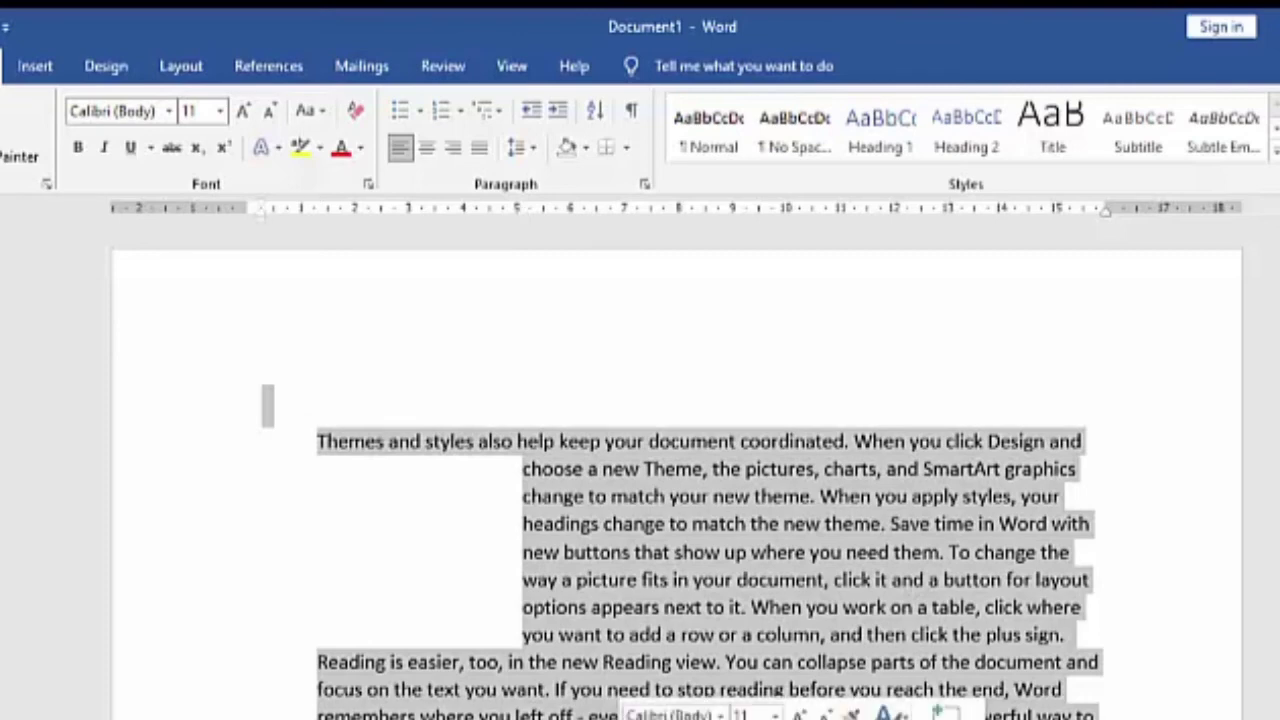
{"action": "key", "text": "ctrl+t"}
{"action": "key", "text": "ctrl+t"}
{"action": "key", "text": "ctrl+t"}
{"action": "key", "text": "ctrl+t"}
{"action": "key", "text": "ctrl+t"}
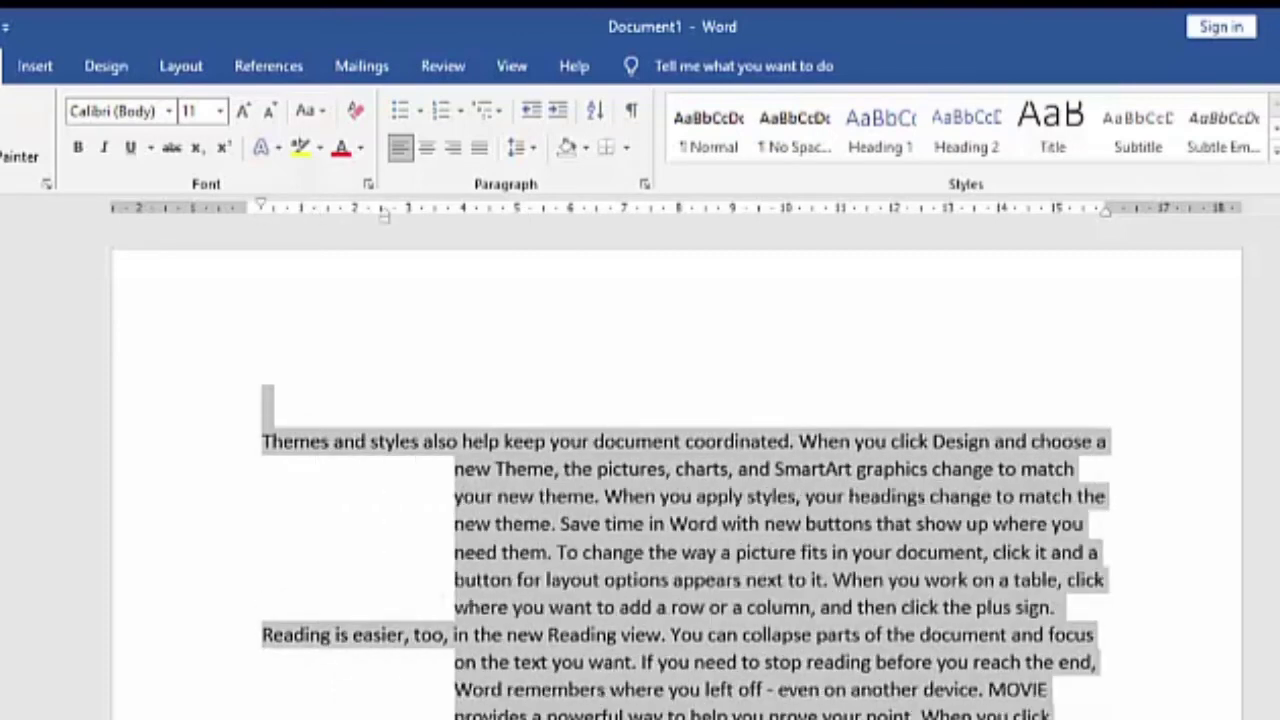
{"action": "key", "text": "ctrl+t"}
{"action": "key", "text": "ctrl+t"}
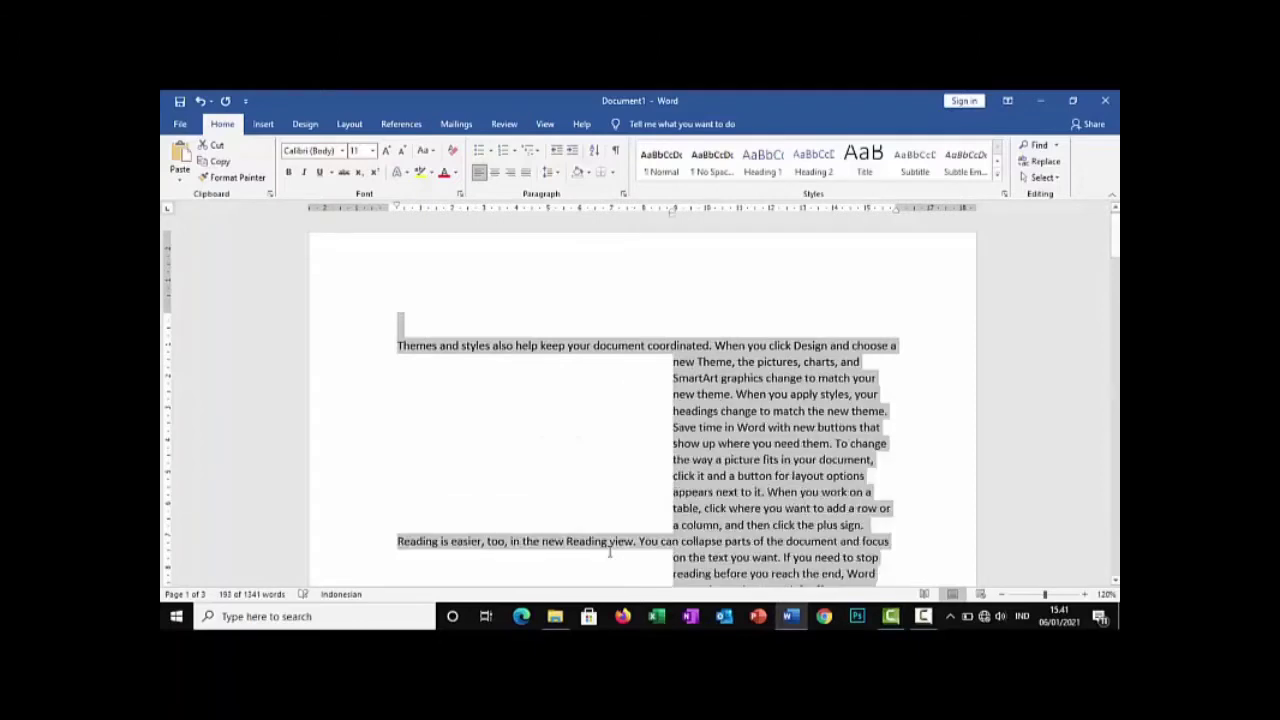
{"action": "key", "text": "ctrl+t"}
{"action": "key", "text": "ctrl+t"}
{"action": "key", "text": "ctrl+t"}
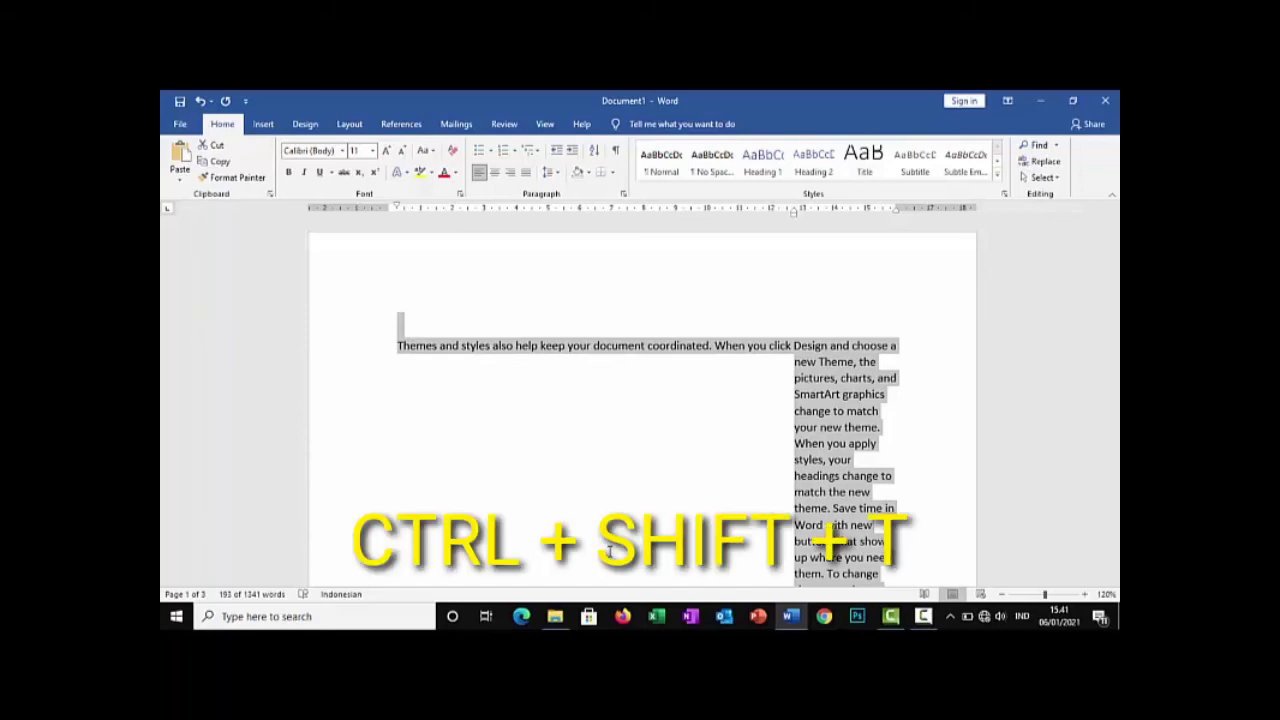
Remove the large hanging indent from the empty first line and the two paragraphs below it, and clear the selection
{"action": "key", "text": "ctrl+shift+t"}
{"action": "key", "text": "ctrl+shift+t"}
{"action": "key", "text": "ctrl+shift+t"}
{"action": "key", "text": "ctrl+shift+t"}
{"action": "key", "text": "ctrl+shift+t"}
{"action": "key", "text": "ctrl+shift+t"}
{"action": "key", "text": "ctrl+shift+t"}
{"action": "key", "text": "ctrl+shift+t"}
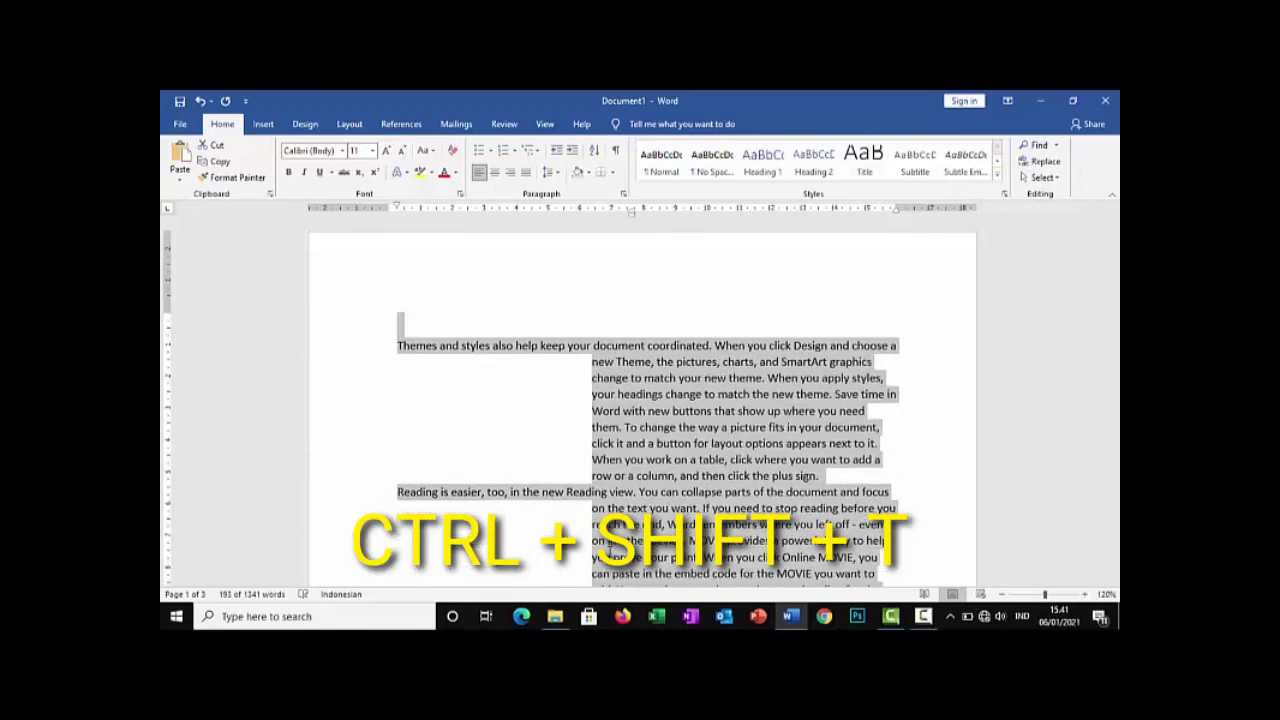
{"action": "key", "text": "ctrl+shift+t"}
{"action": "key", "text": "ctrl+shift+t"}
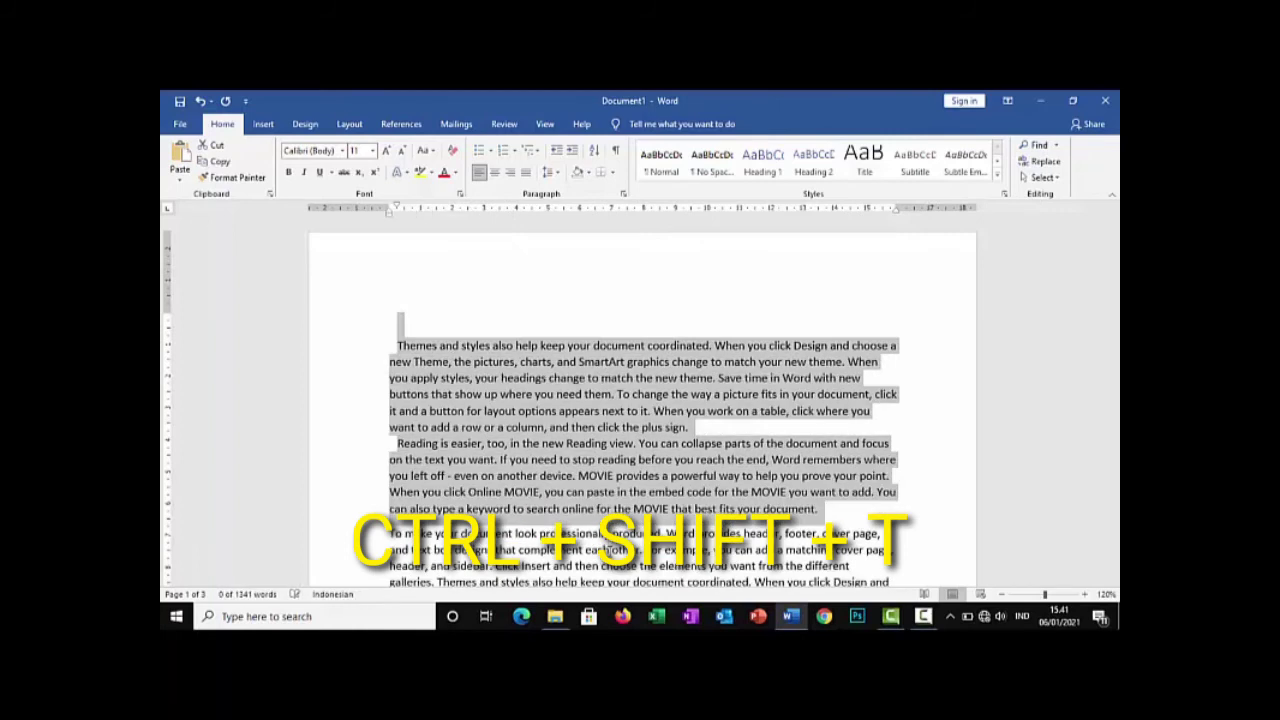
{"action": "left_click", "coordinate": [597, 496]}
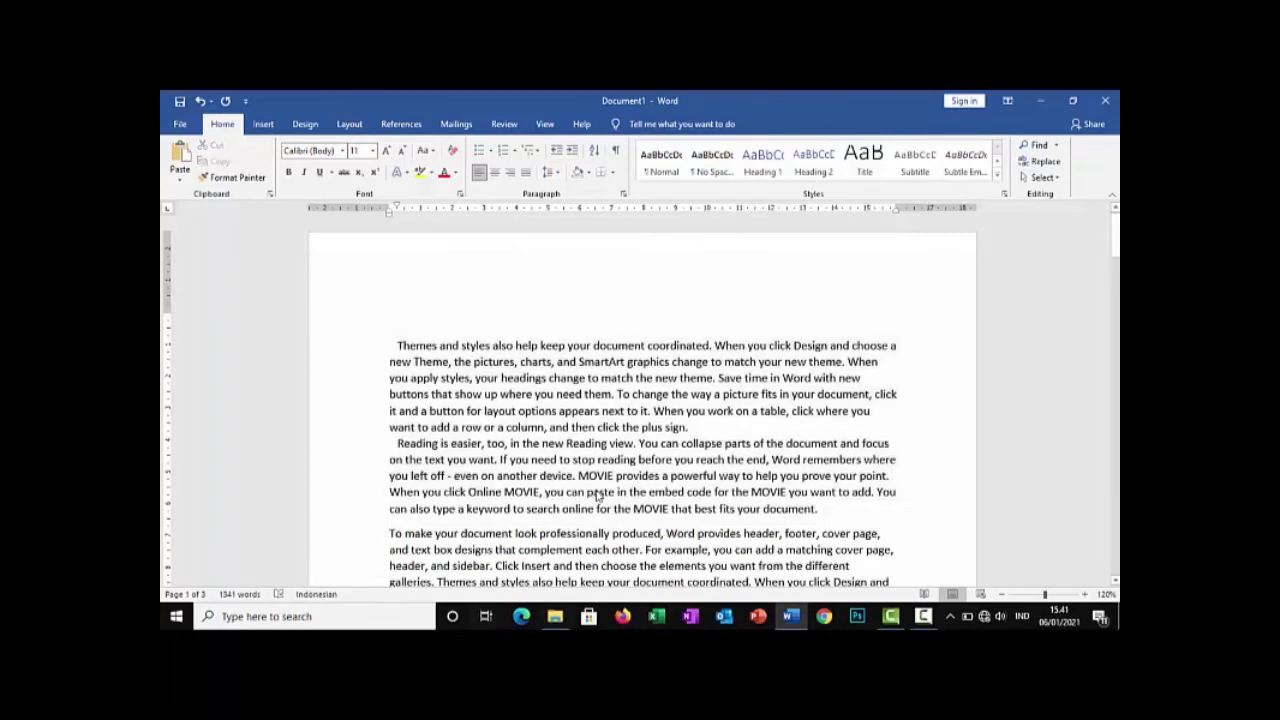
Underline the whole "Themes and styles" paragraph and clear the selection
{"action": "key", "text": "ctrl+u"}
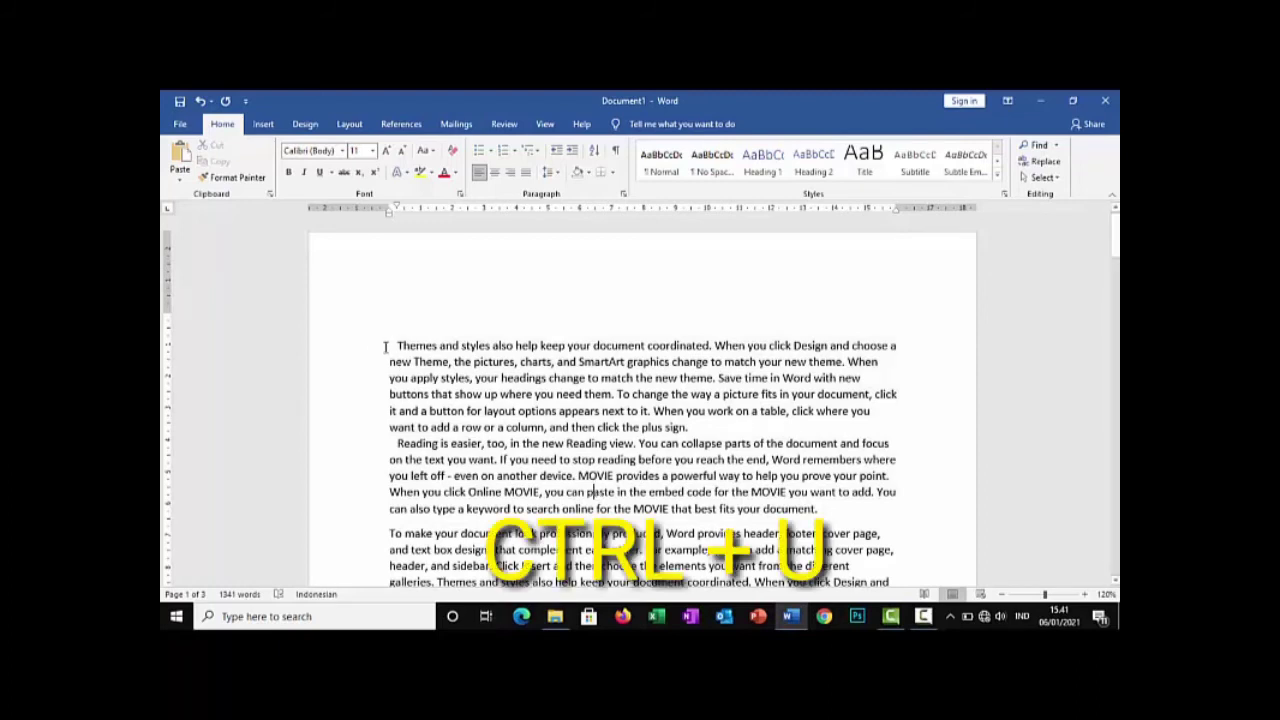
{"action": "left_click_drag", "start_coordinate": [390, 346], "coordinate": [771, 431]}
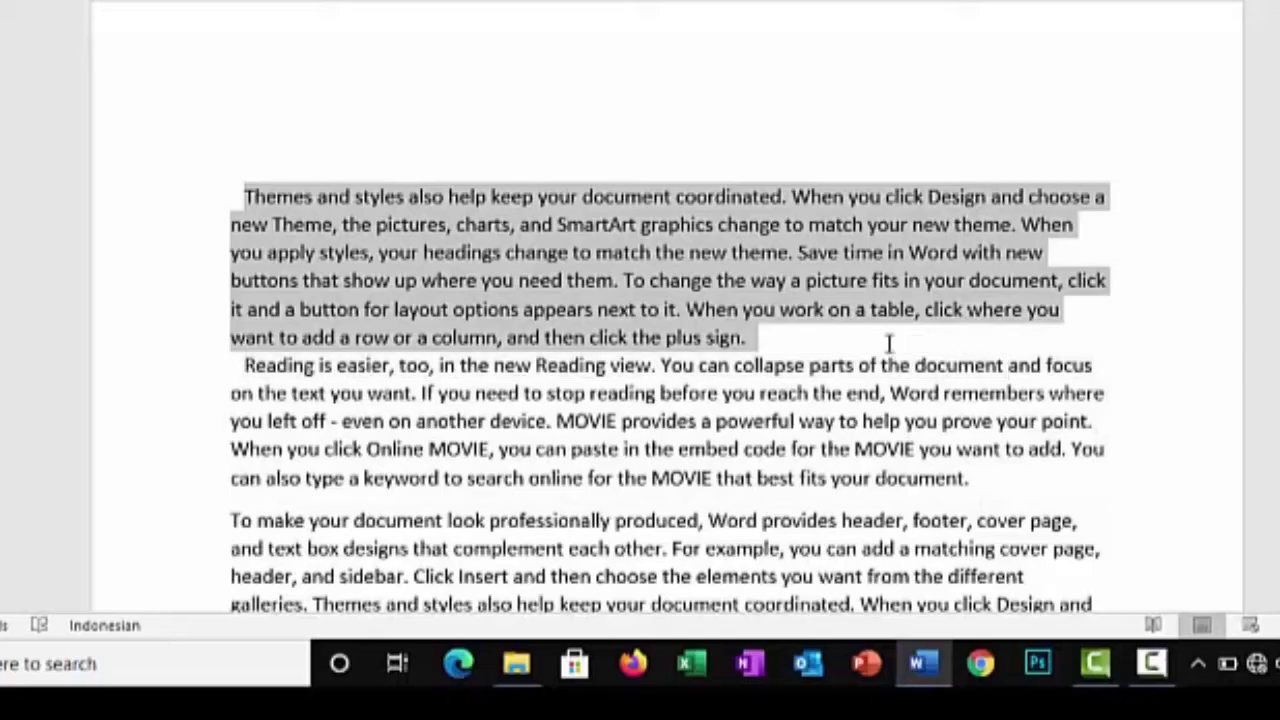
{"action": "left_click_drag", "start_coordinate": [888, 342], "coordinate": [886, 343]}
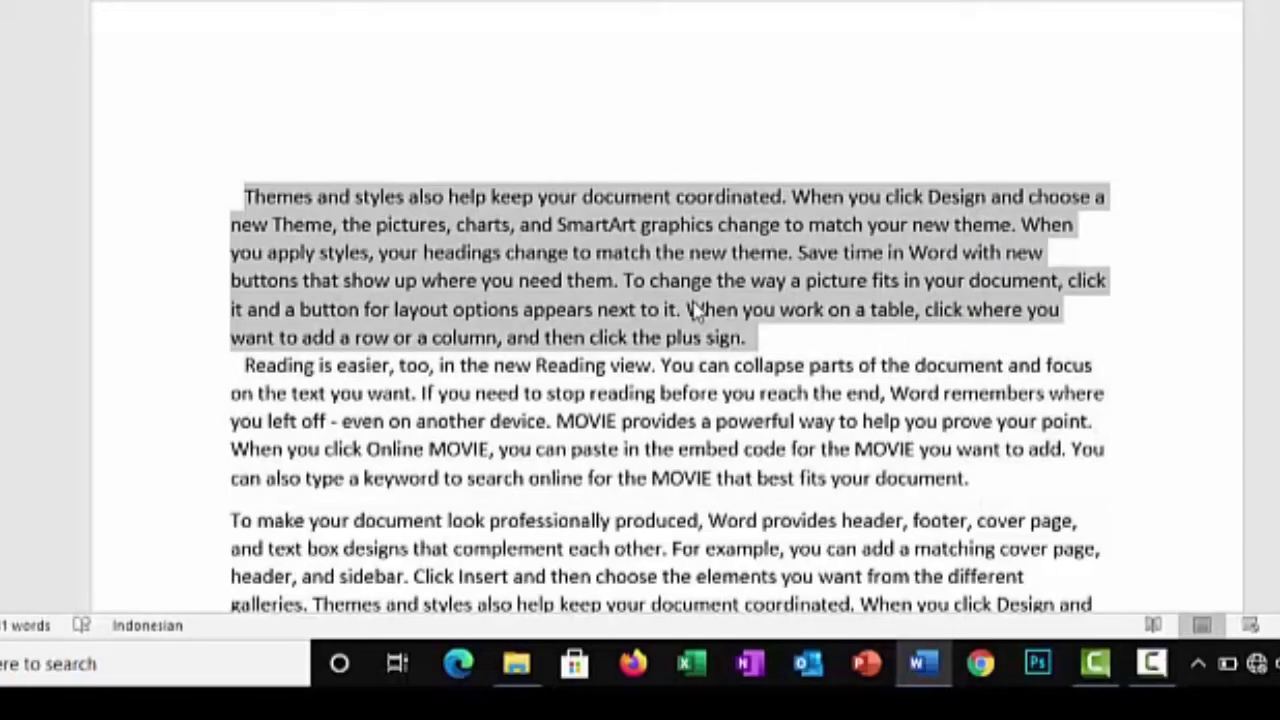
{"action": "key", "text": "ctrl+u"}
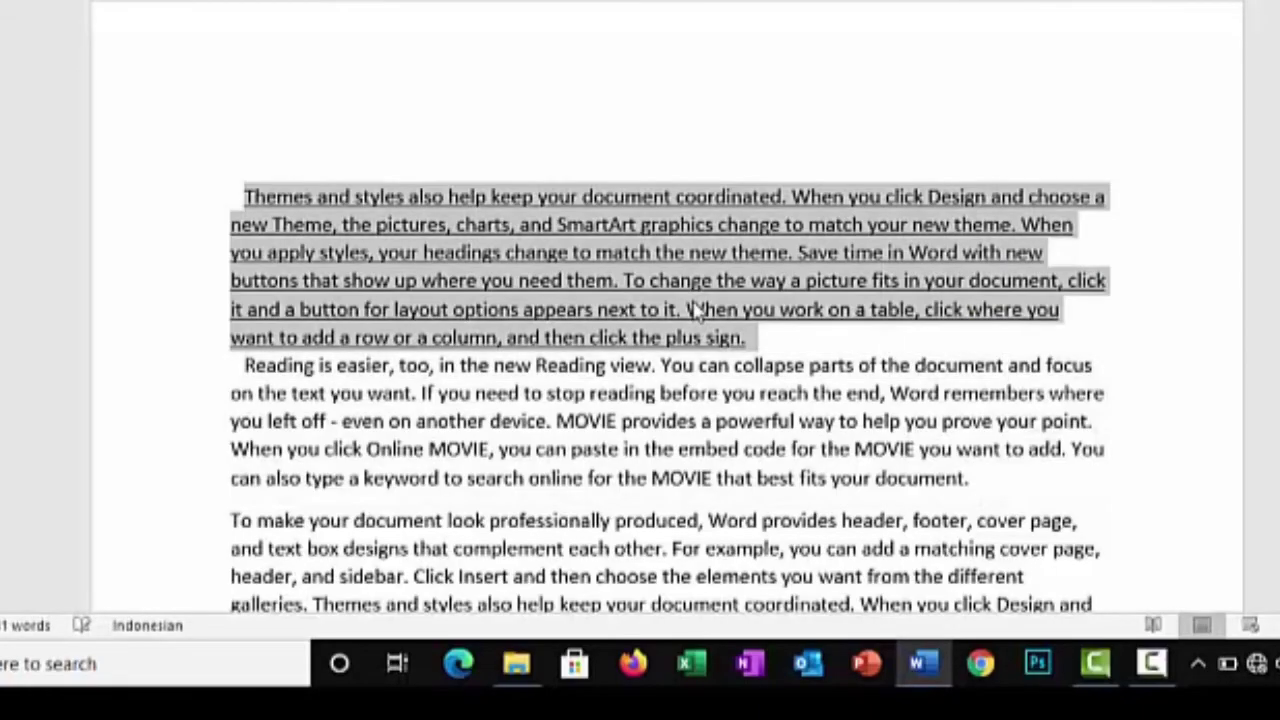
{"action": "left_click", "coordinate": [710, 418]}
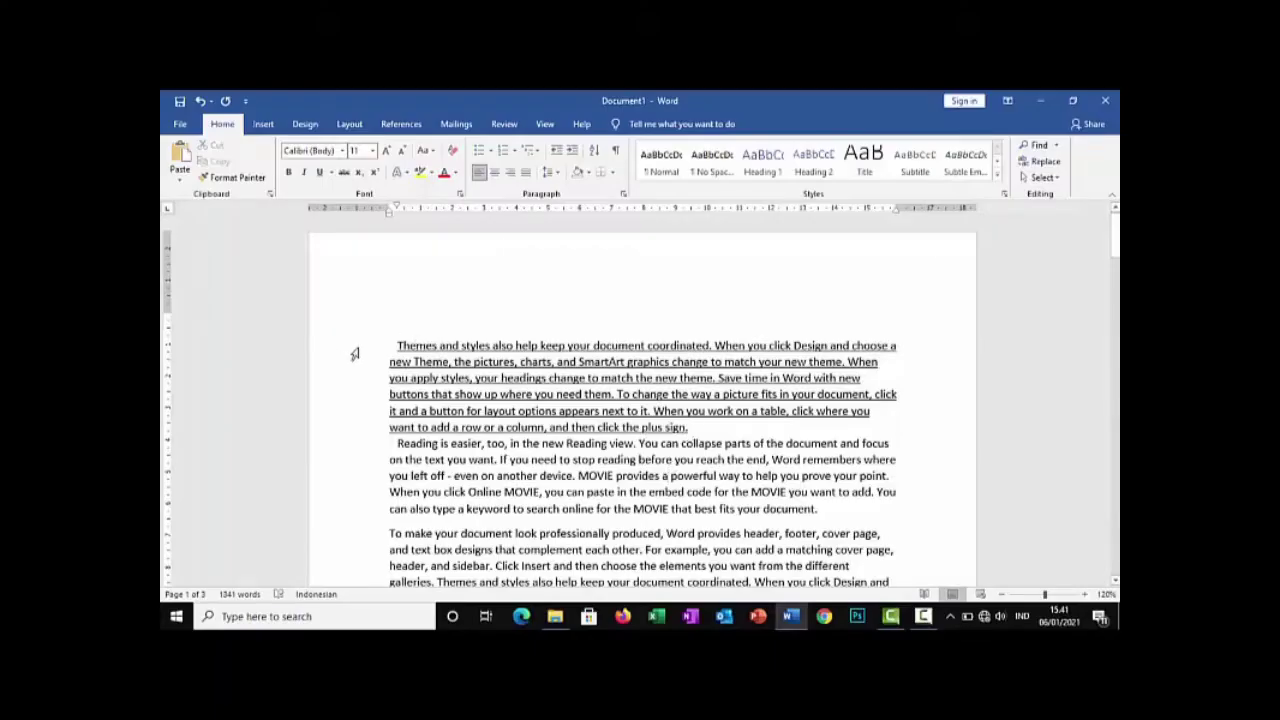
Add blank lines below the "Themes and styles" paragraph, paste a copy of it there and undo the paste
{"action": "left_click_drag", "start_coordinate": [396, 345], "coordinate": [702, 428]}
{"action": "key", "text": "ctrl+c"}
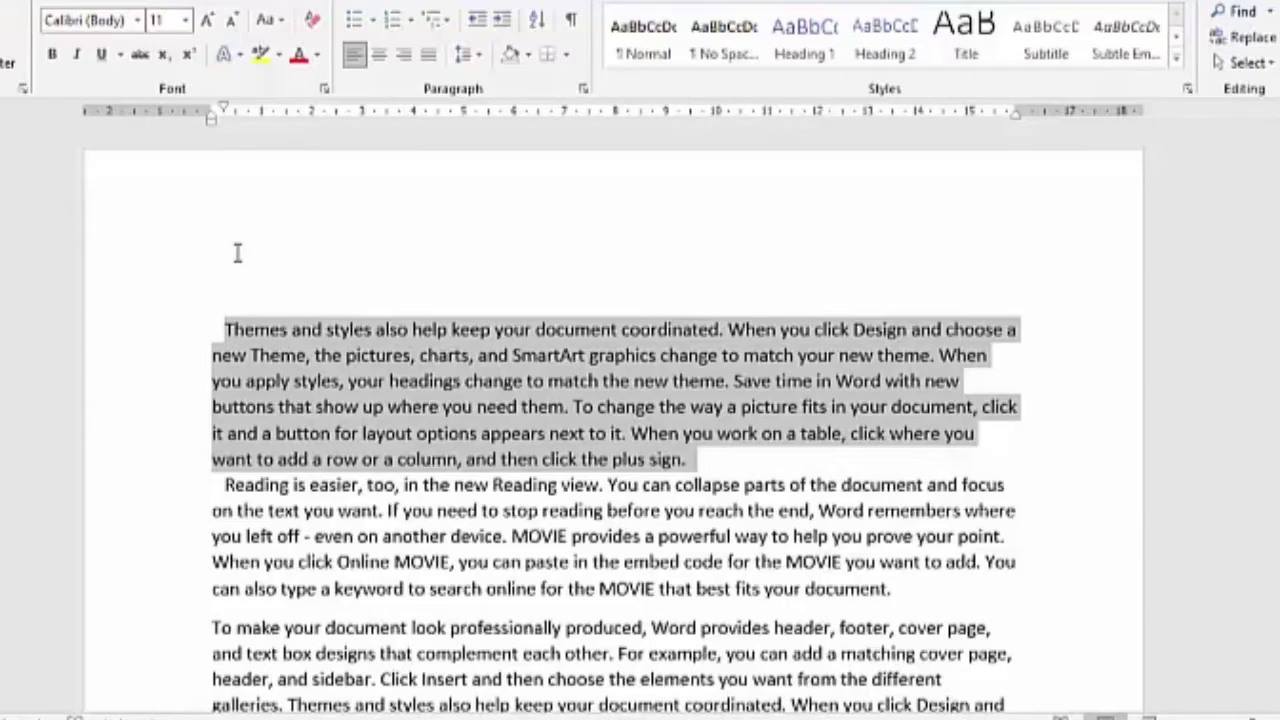
{"action": "left_click", "coordinate": [730, 477]}
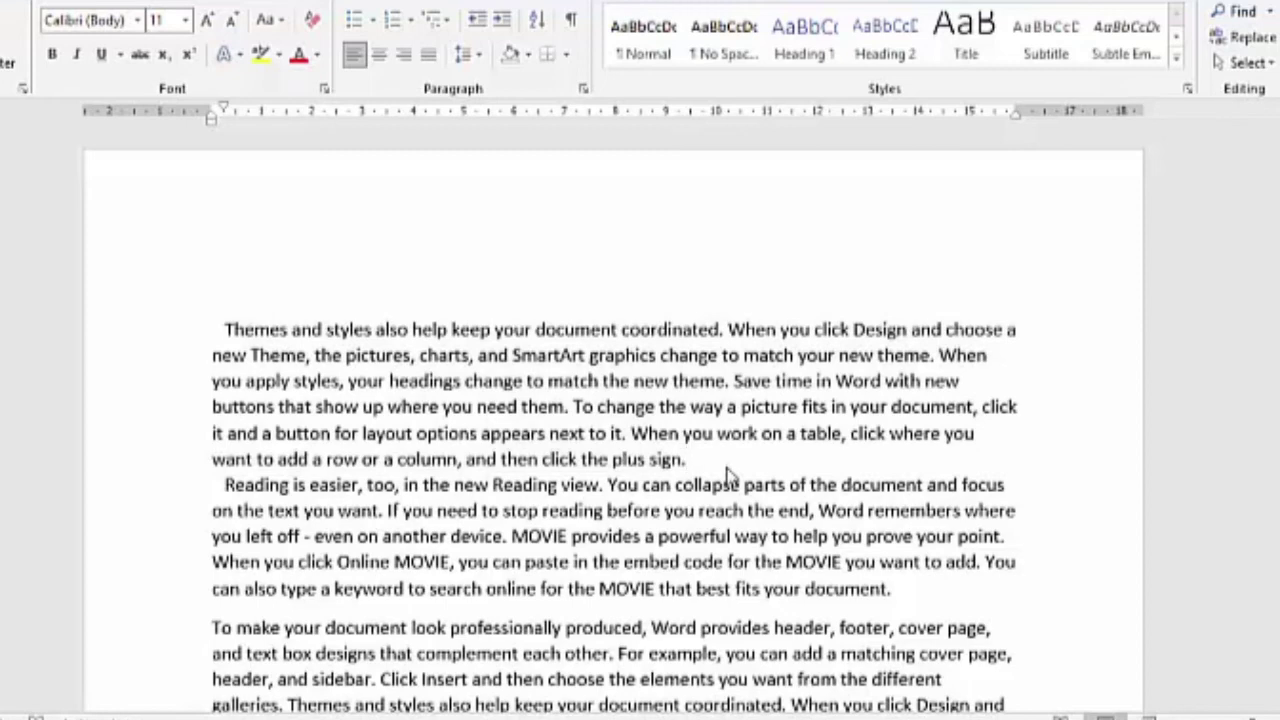
{"action": "key", "text": "Return"}
{"action": "key", "text": "Return"}
{"action": "key", "text": "Return"}
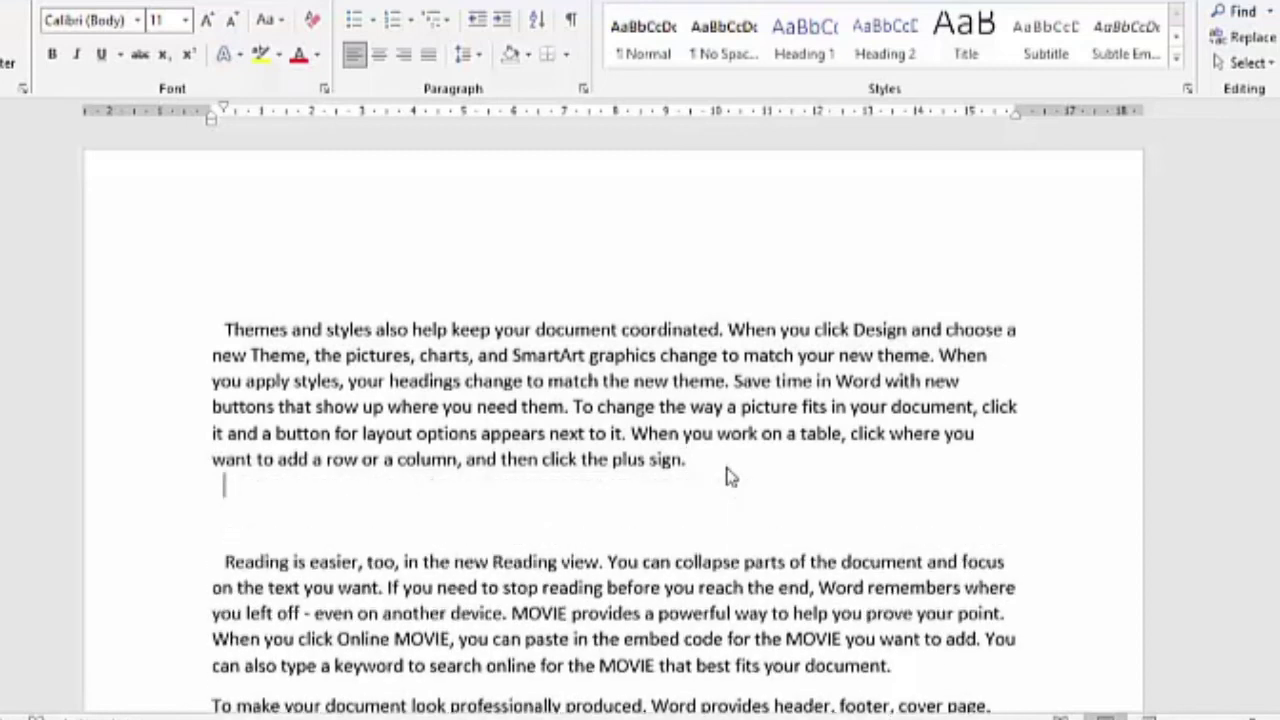
{"action": "key", "text": "ctrl+v"}
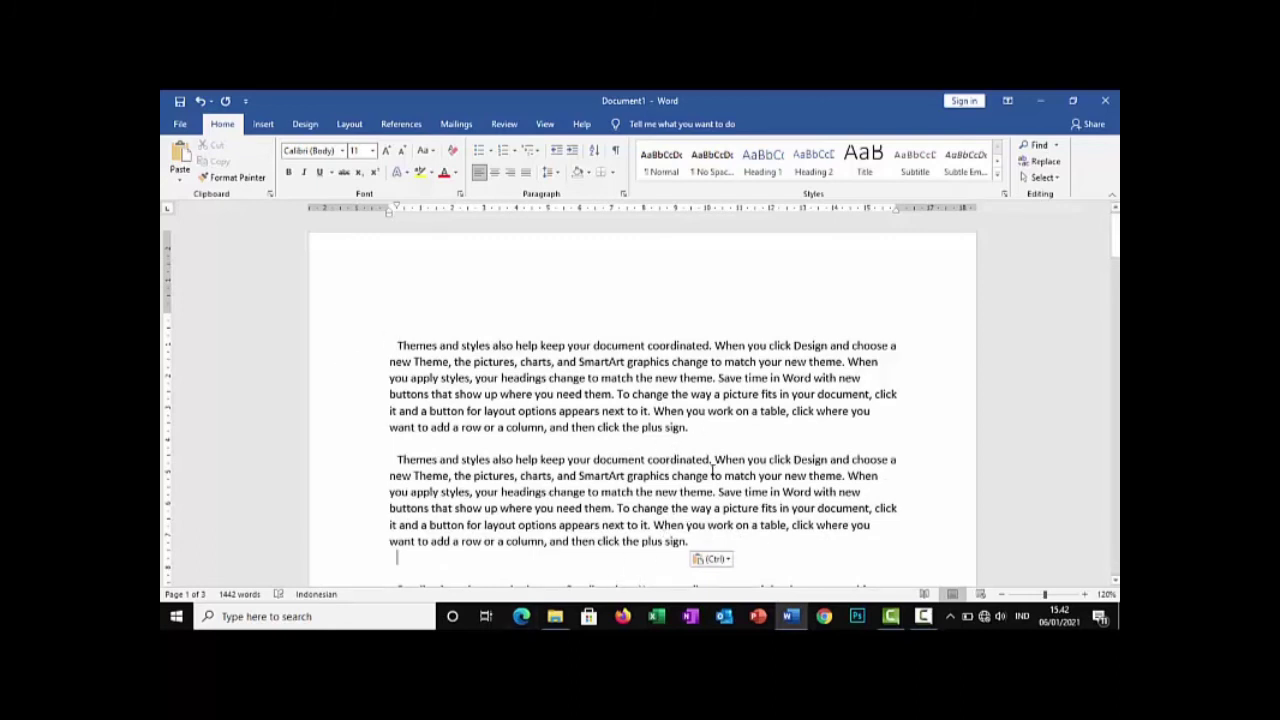
{"action": "key", "text": "ctrl+z"}
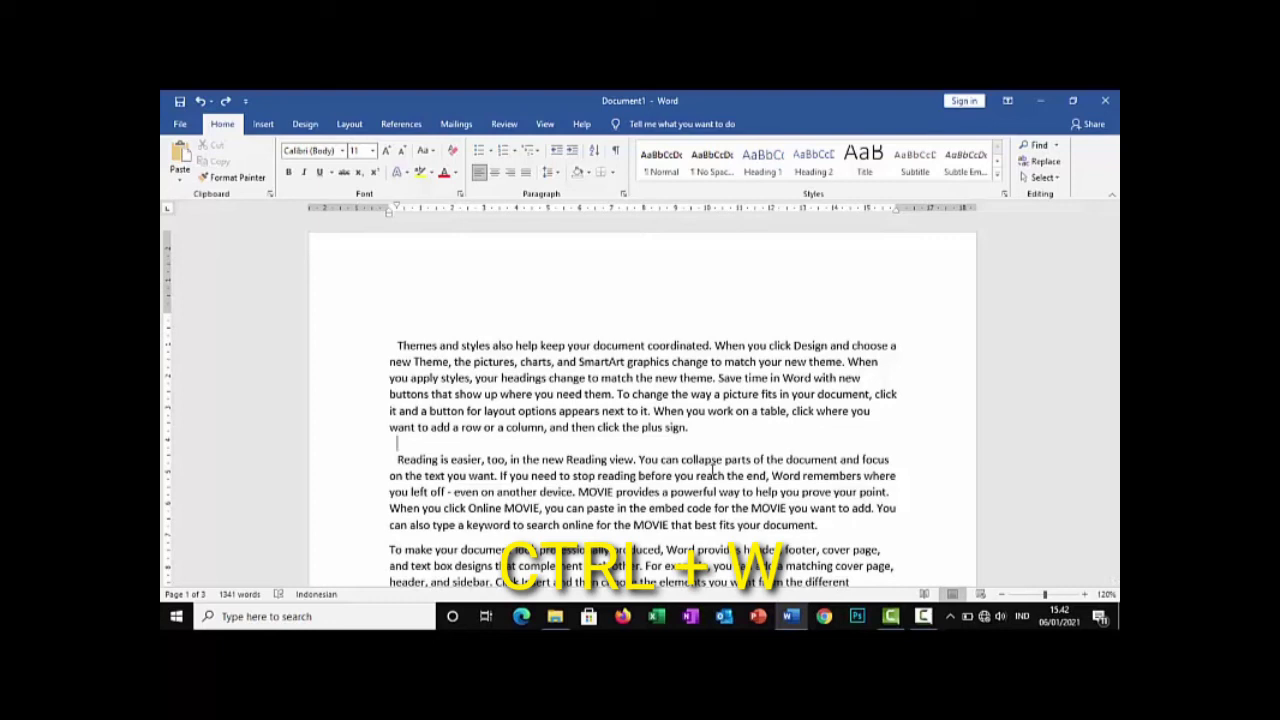
Try closing the document and the whole program, browsing the save prompt's choices and dismissing the prompt both times
{"action": "key", "text": "ctrl+w"}
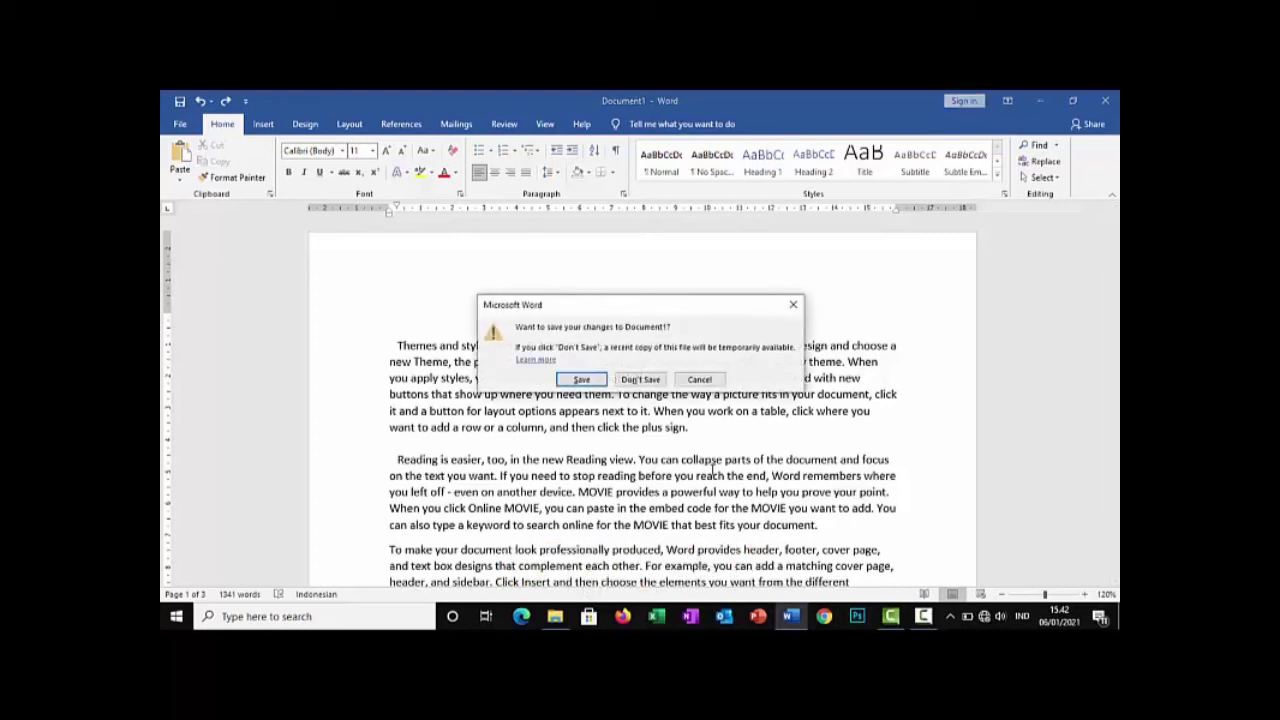
{"action": "key", "text": "Tab"}
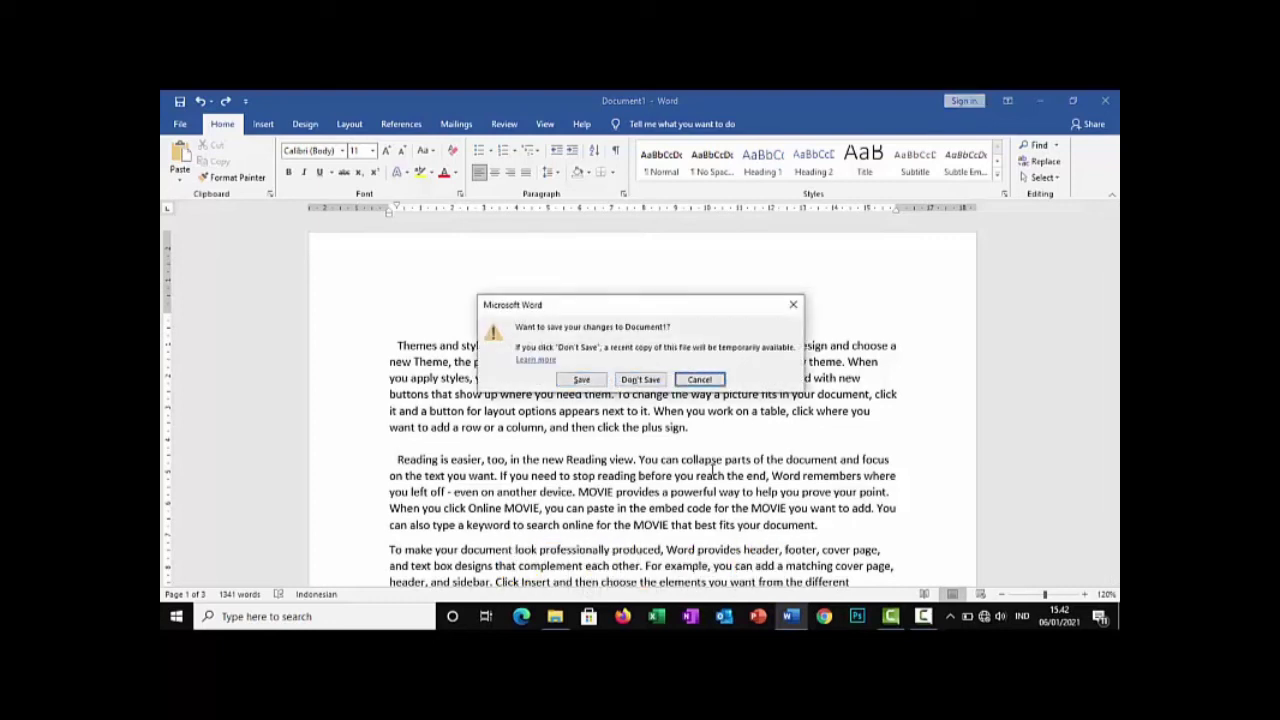
{"action": "key", "text": "shift+Tab"}
{"action": "key", "text": "shift+Tab"}
{"action": "key", "text": "shift+Tab"}
{"action": "key", "text": "shift+Tab"}
{"action": "key", "text": "shift+Tab"}
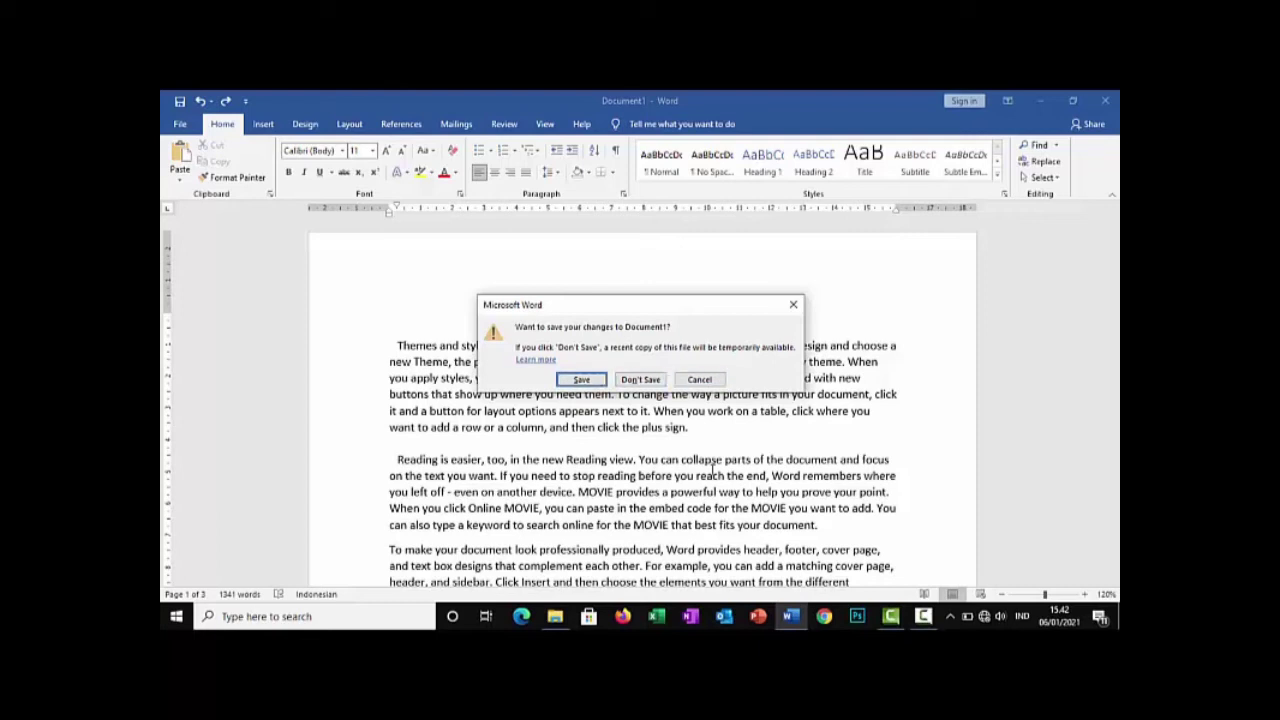
{"action": "key", "text": "Right"}
{"action": "key", "text": "Left"}
{"action": "key", "text": "Right"}
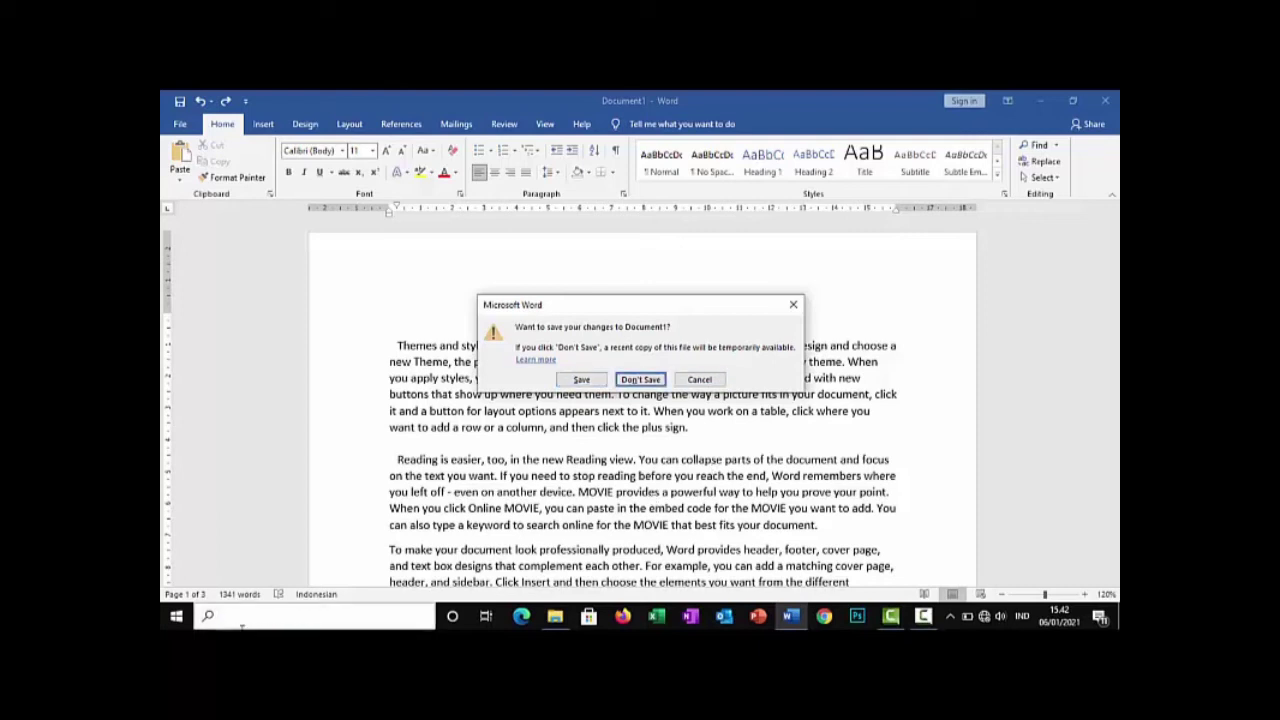
{"action": "left_click", "coordinate": [792, 304]}
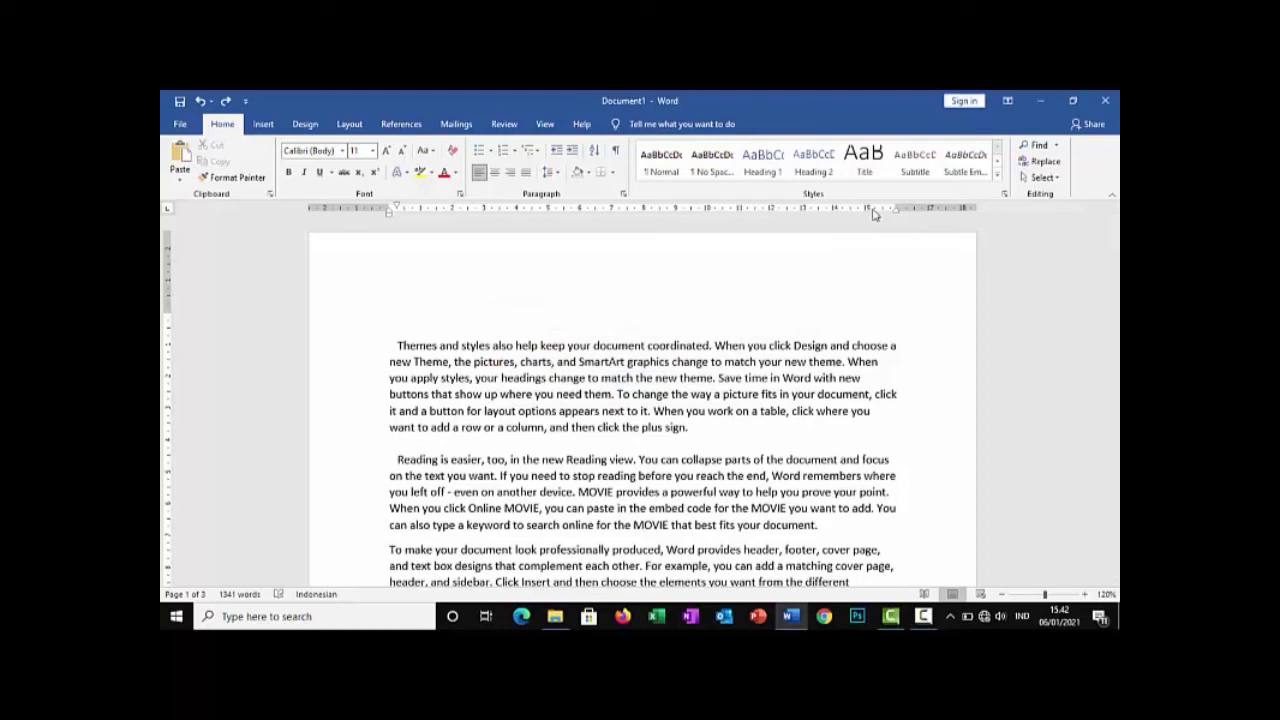
{"action": "key", "text": "alt+F4"}
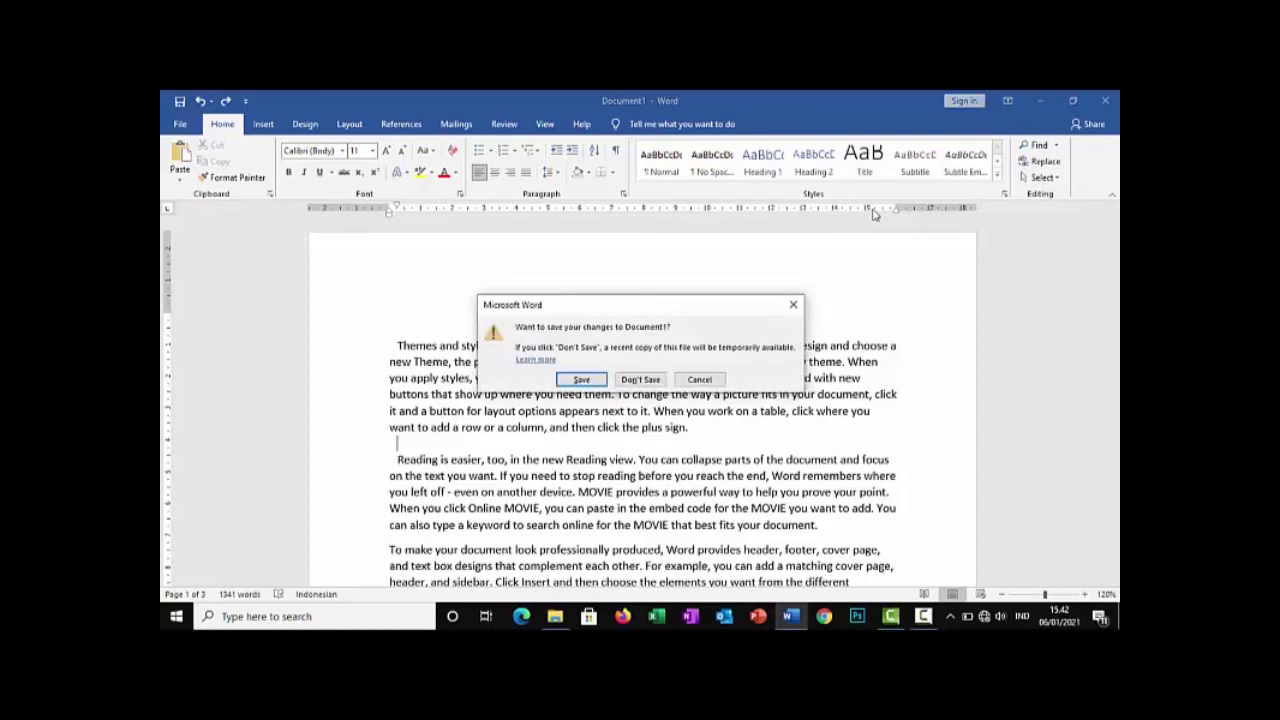
{"action": "left_click", "coordinate": [798, 305]}
Cut the "Themes and styles" paragraph and paste it back in the same place
{"action": "key", "text": "ctrl+x"}
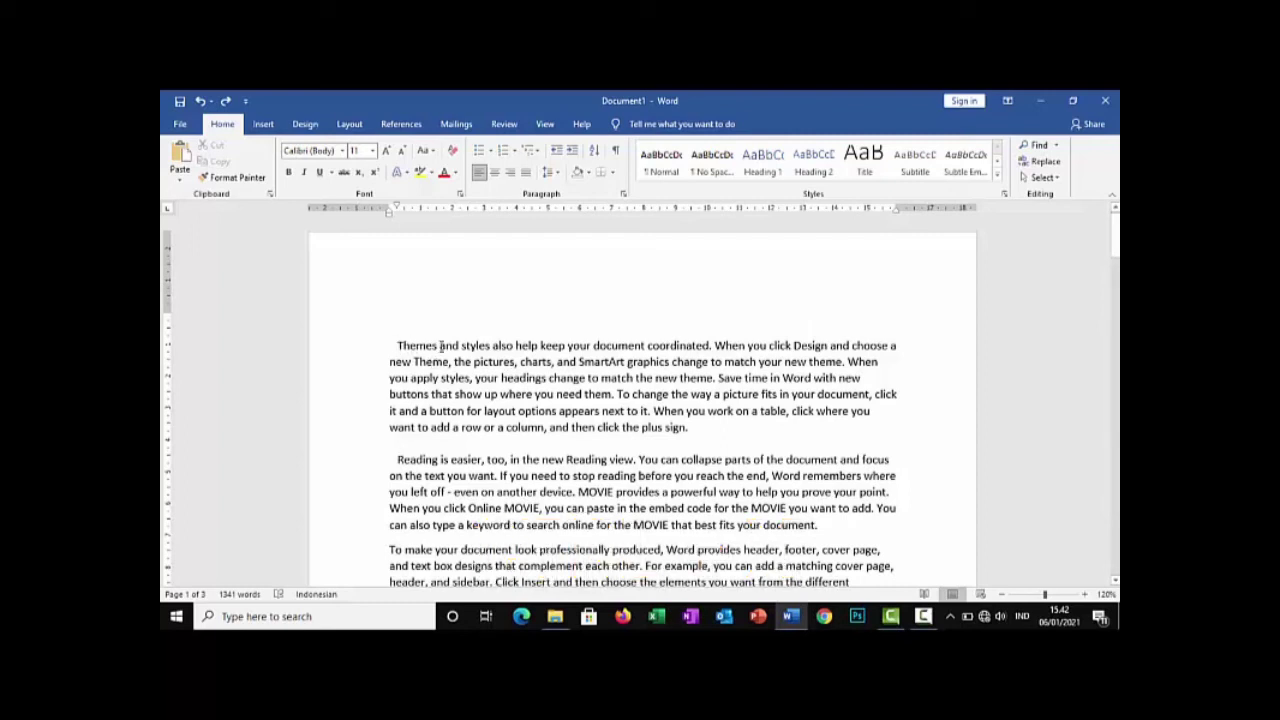
{"action": "left_click_drag", "start_coordinate": [395, 345], "coordinate": [707, 426]}
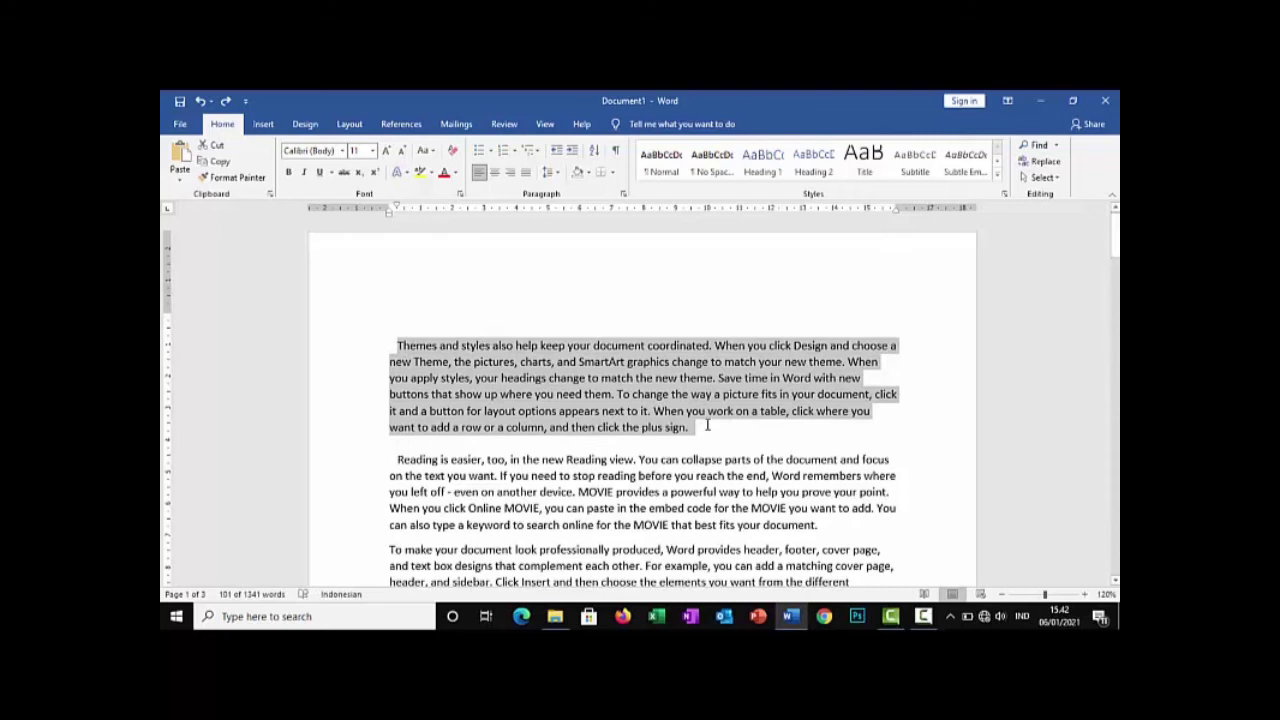
{"action": "key", "text": "ctrl+x"}
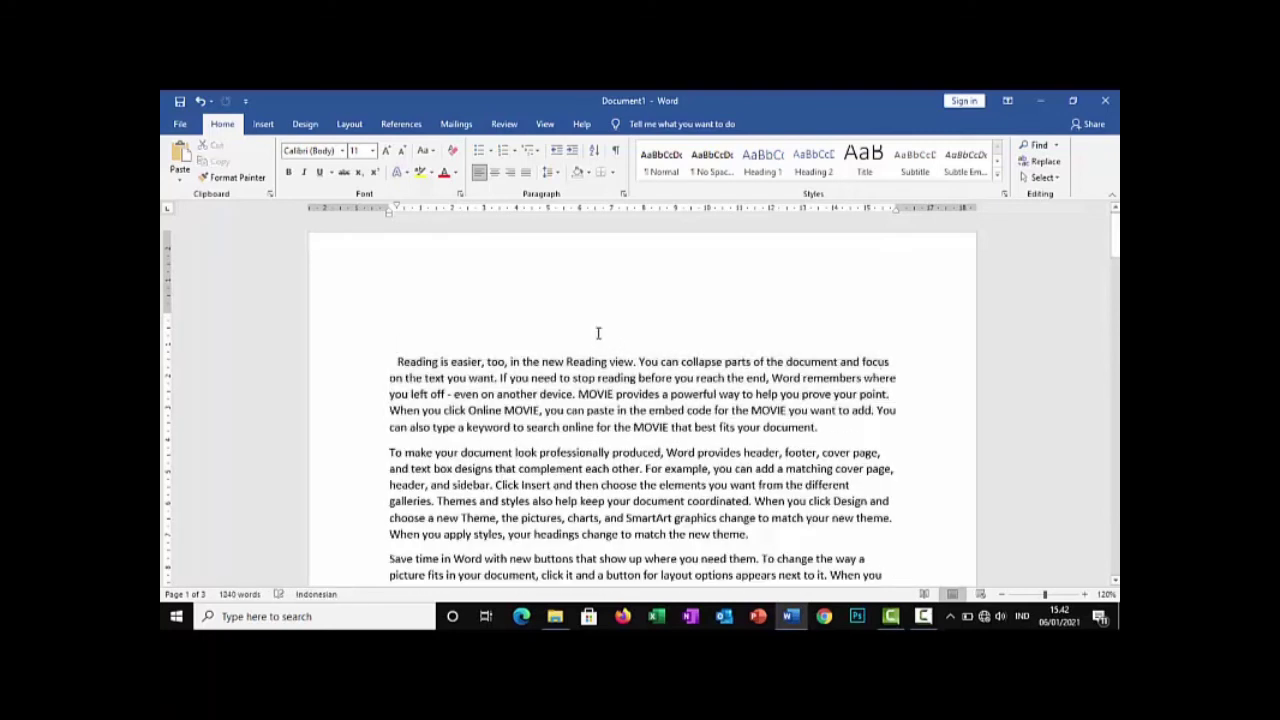
{"action": "key", "text": "ctrl+v"}
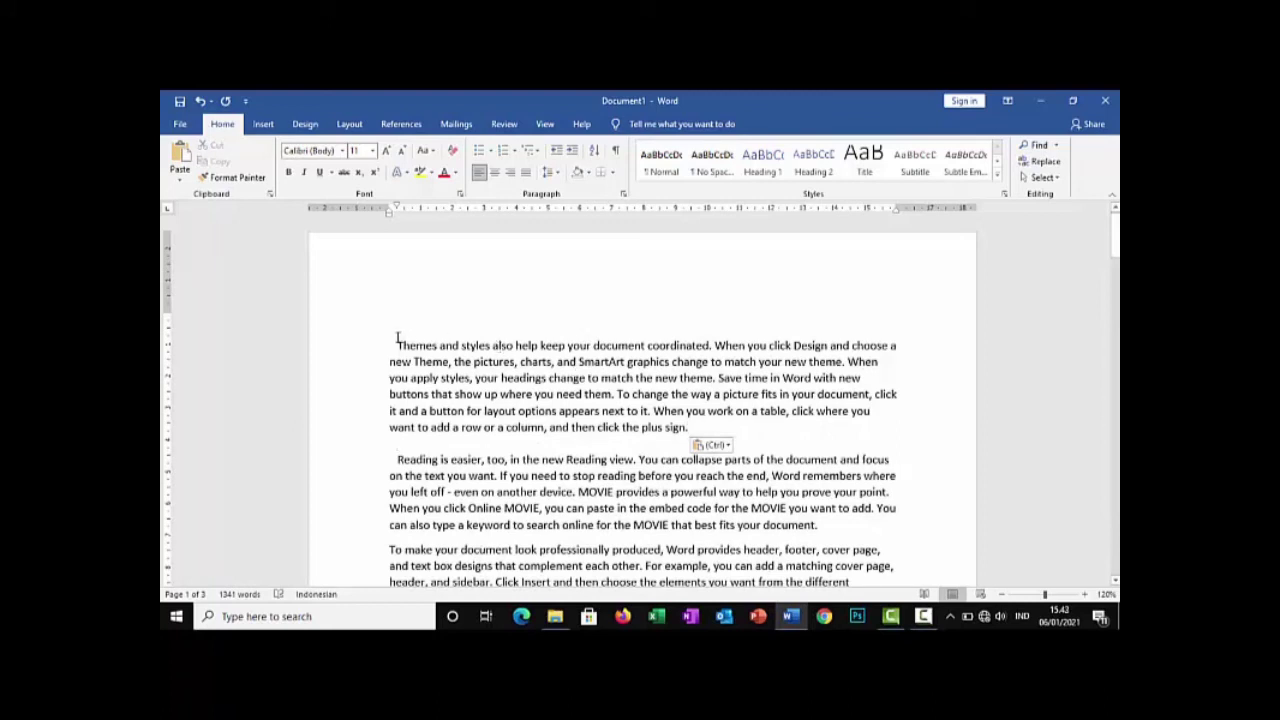
Delete the "Themes and styles" paragraph and restore it by pasting it from the clipboard
{"action": "left_click_drag", "start_coordinate": [397, 338], "coordinate": [700, 429]}
{"action": "key", "text": "Delete"}
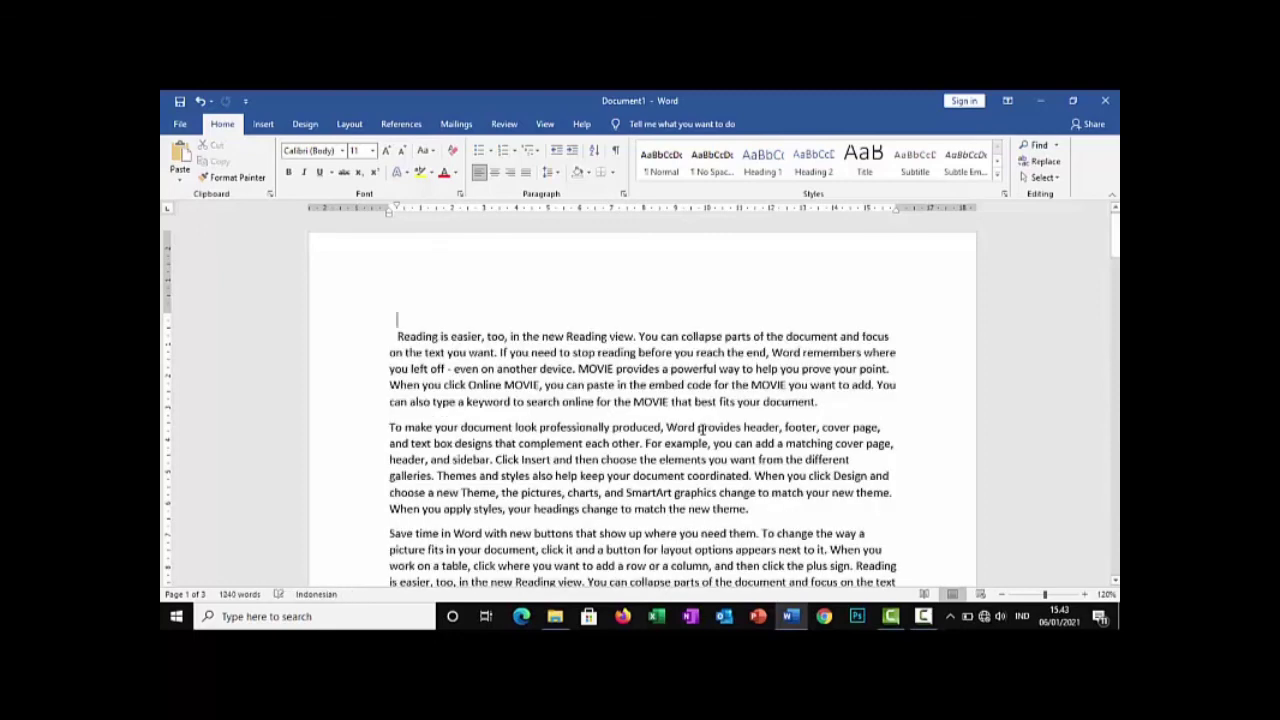
{"action": "key", "text": "ctrl+v"}
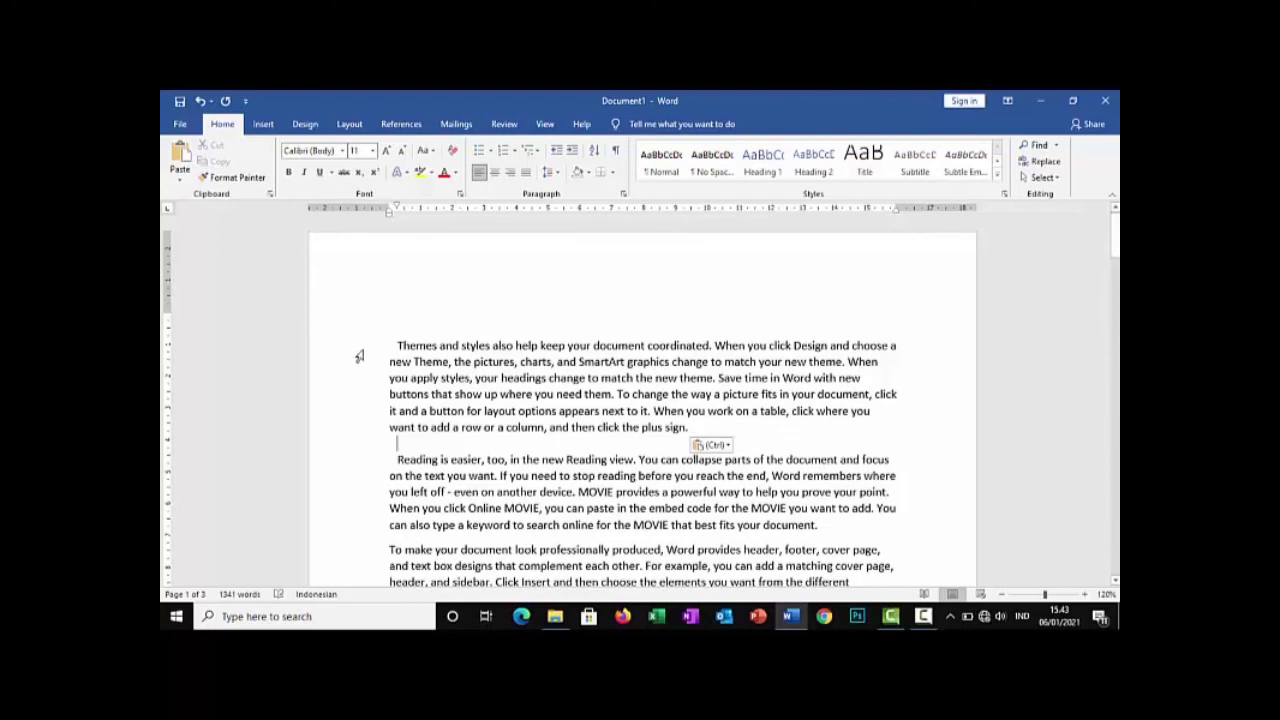
Copy the "Themes and styles" paragraph, paste the copy on a new line directly below it and undo the duplication
{"action": "left_click_drag", "start_coordinate": [394, 338], "coordinate": [690, 425]}
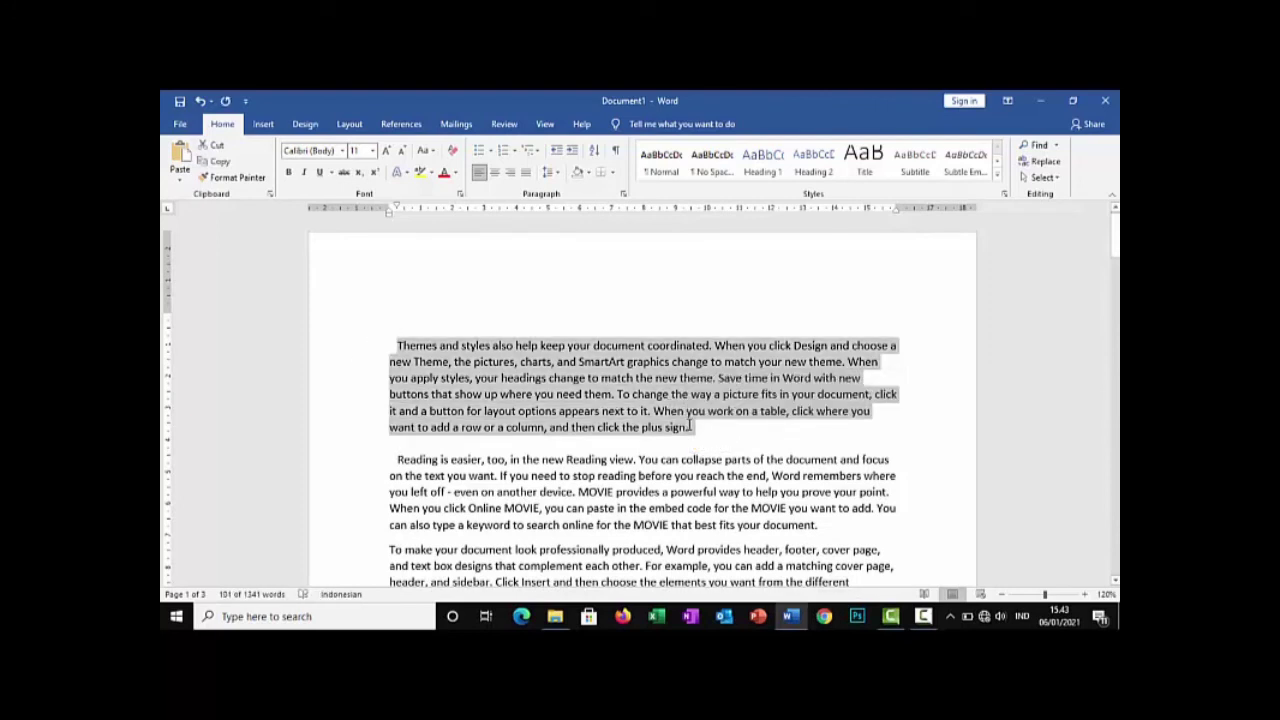
{"action": "key", "text": "ctrl+c"}
{"action": "left_click", "coordinate": [700, 432]}
{"action": "key", "text": "Return"}
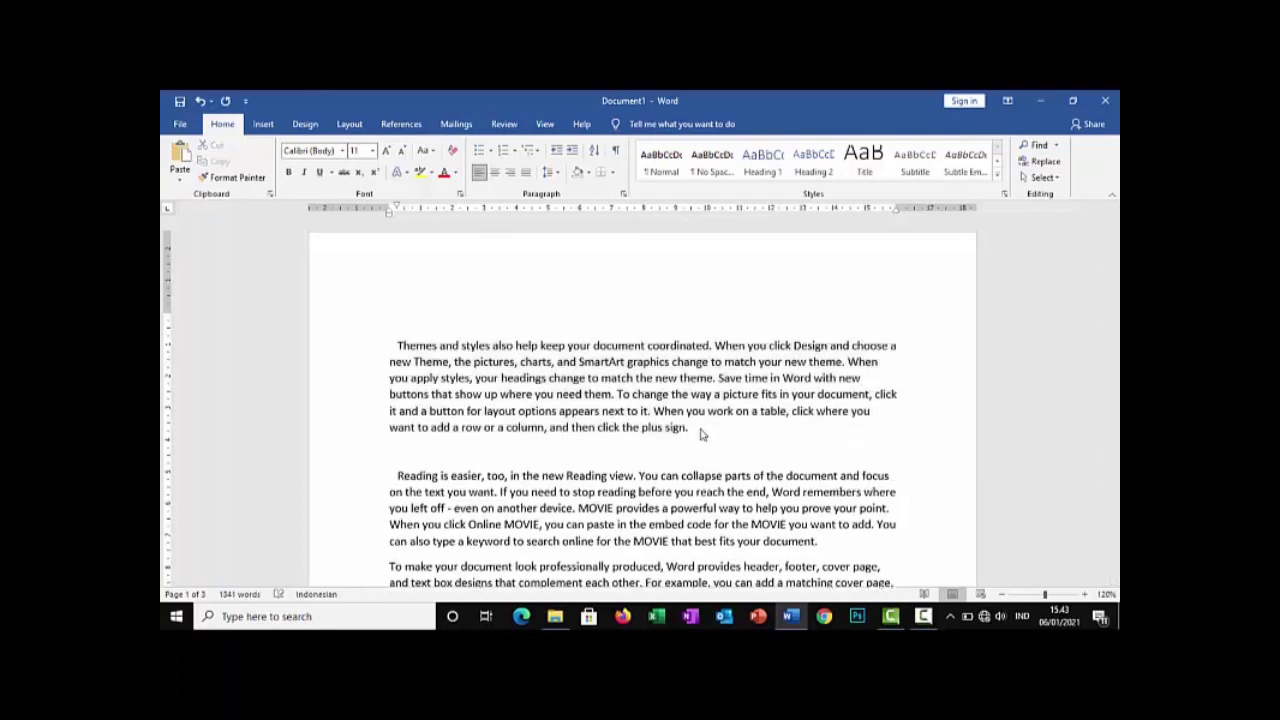
{"action": "key", "text": "ctrl+v"}
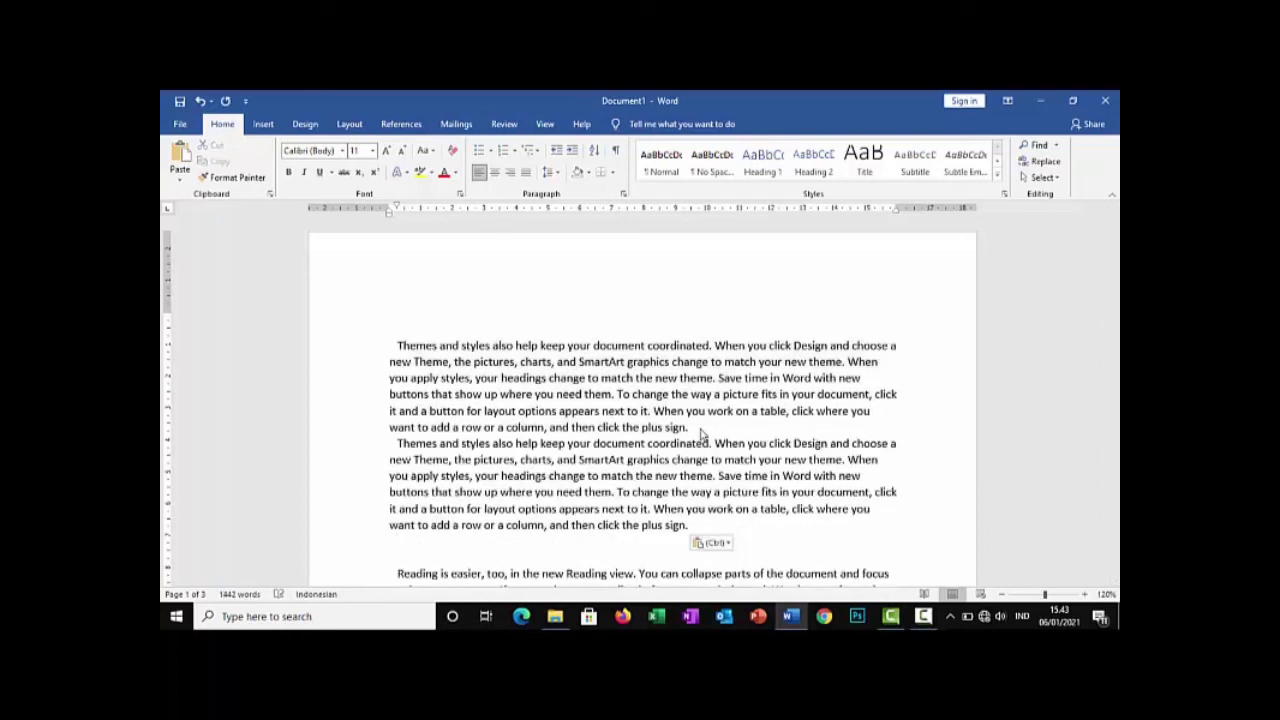
{"action": "key", "text": "ctrl+z"}
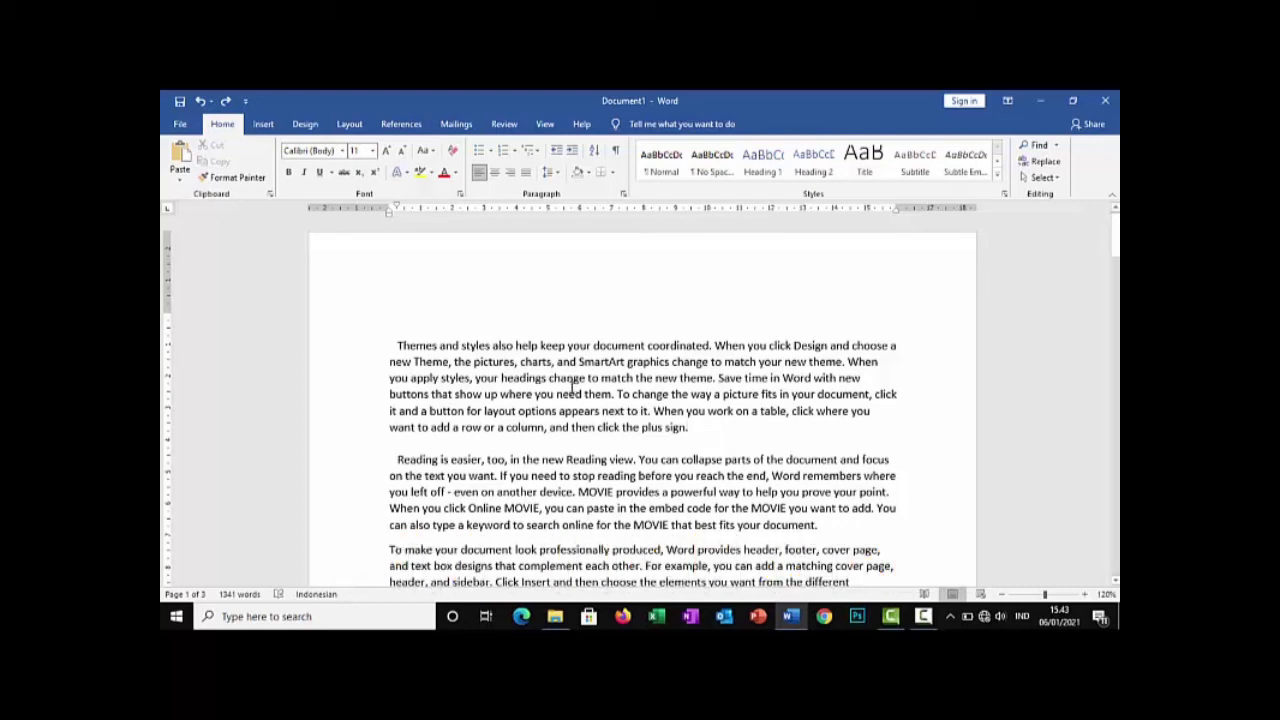
Insert "mscbjbcjahca" five times in a row before "Themes" in the first paragraph, and undo back to two copies
{"action": "left_click", "coordinate": [399, 345]}
{"action": "type", "text": "msbjbcjahca"}
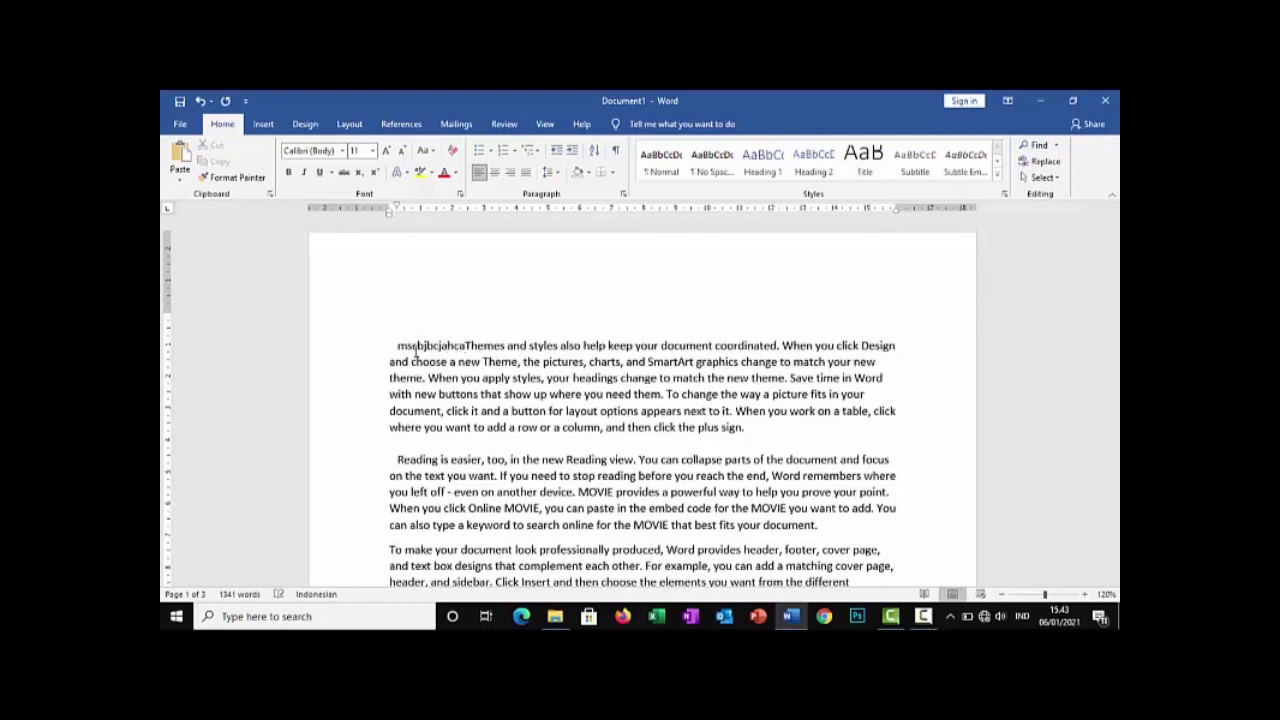
{"action": "type", "text": "mscbjbcjahcamscbjbcjahcamscbjbcjahcamscbjbcjahcaThemes and styles also help"}
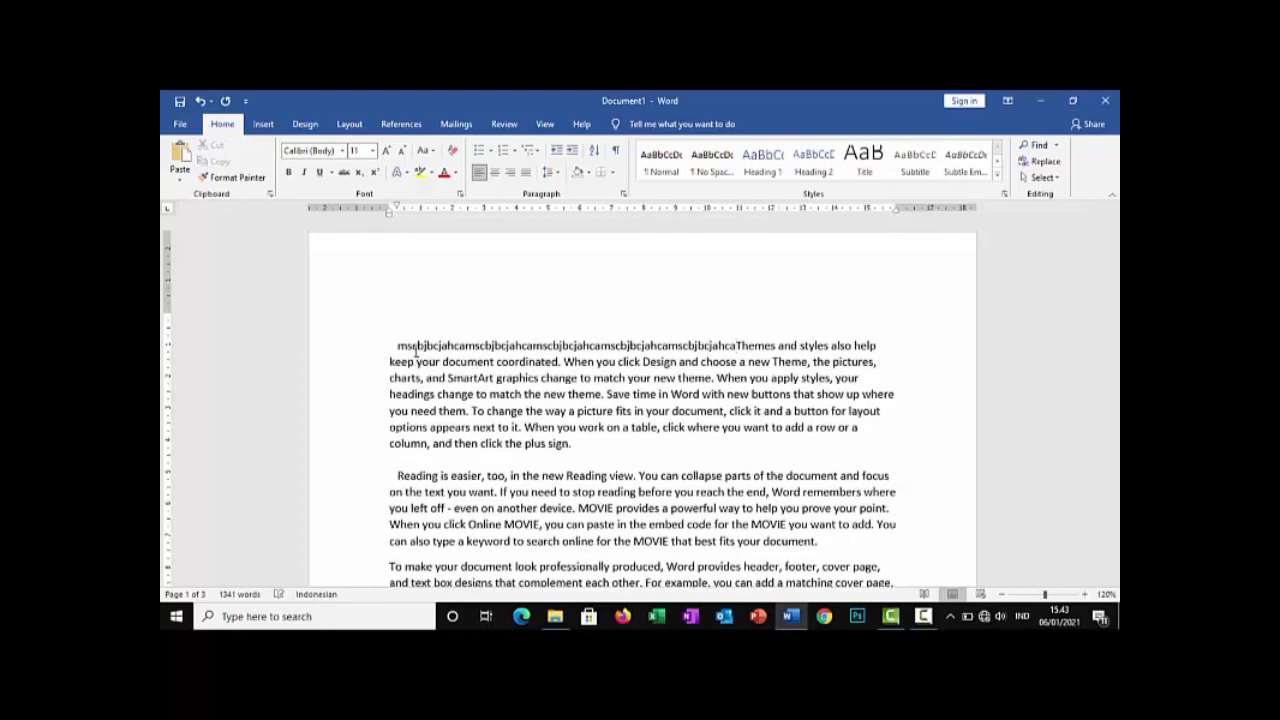
{"action": "key", "text": "ctrl+z"}
{"action": "key", "text": "ctrl+z"}
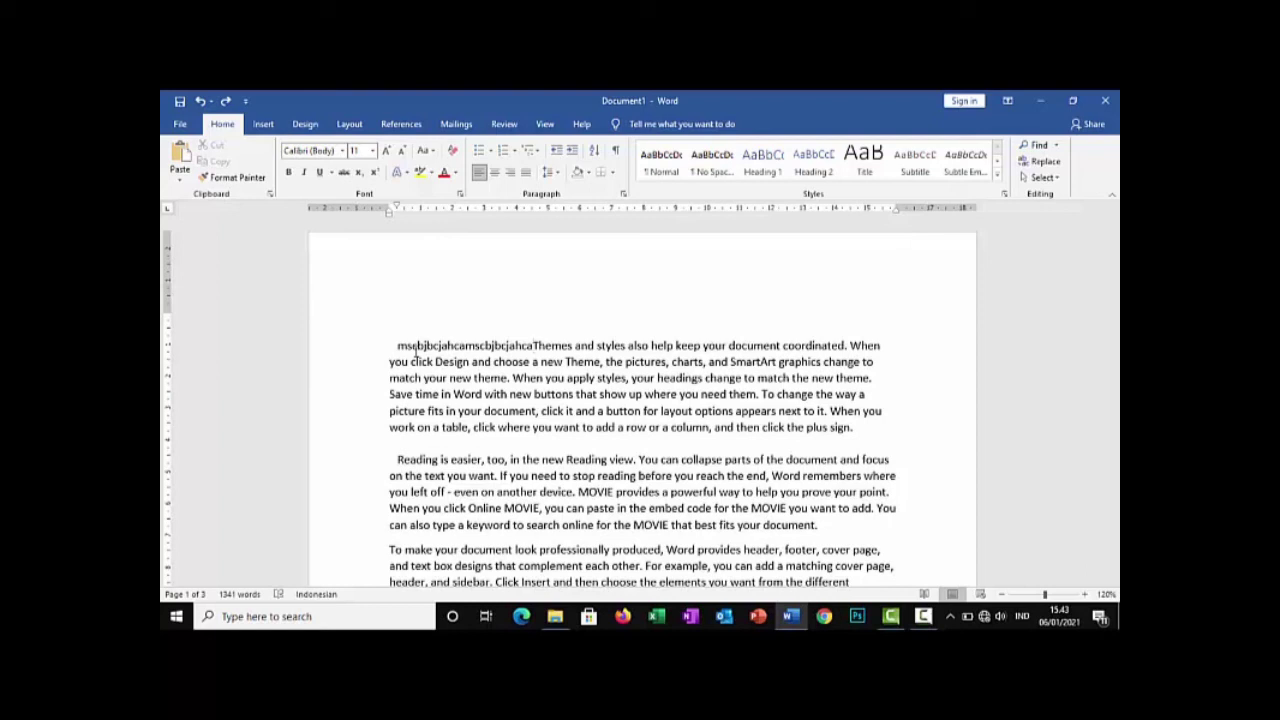
Remove the remaining "mscbjbcjahca" copies before "Themes" and restore two of them
{"action": "key", "text": "BackSpace"}
{"action": "key", "text": "BackSpace"}
{"action": "key", "text": "BackSpace"}
{"action": "key", "text": "BackSpace"}
{"action": "key", "text": "BackSpace"}
{"action": "key", "text": "BackSpace"}
{"action": "key", "text": "BackSpace"}
{"action": "key", "text": "BackSpace"}
{"action": "key", "text": "BackSpace"}
{"action": "key", "text": "BackSpace"}
{"action": "key", "text": "BackSpace"}
{"action": "key", "text": "BackSpace"}
{"action": "key", "text": "BackSpace"}
{"action": "key", "text": "BackSpace"}
{"action": "key", "text": "BackSpace"}
{"action": "key", "text": "BackSpace"}
{"action": "key", "text": "BackSpace"}
{"action": "key", "text": "BackSpace"}
{"action": "key", "text": "BackSpace"}
{"action": "key", "text": "BackSpace"}
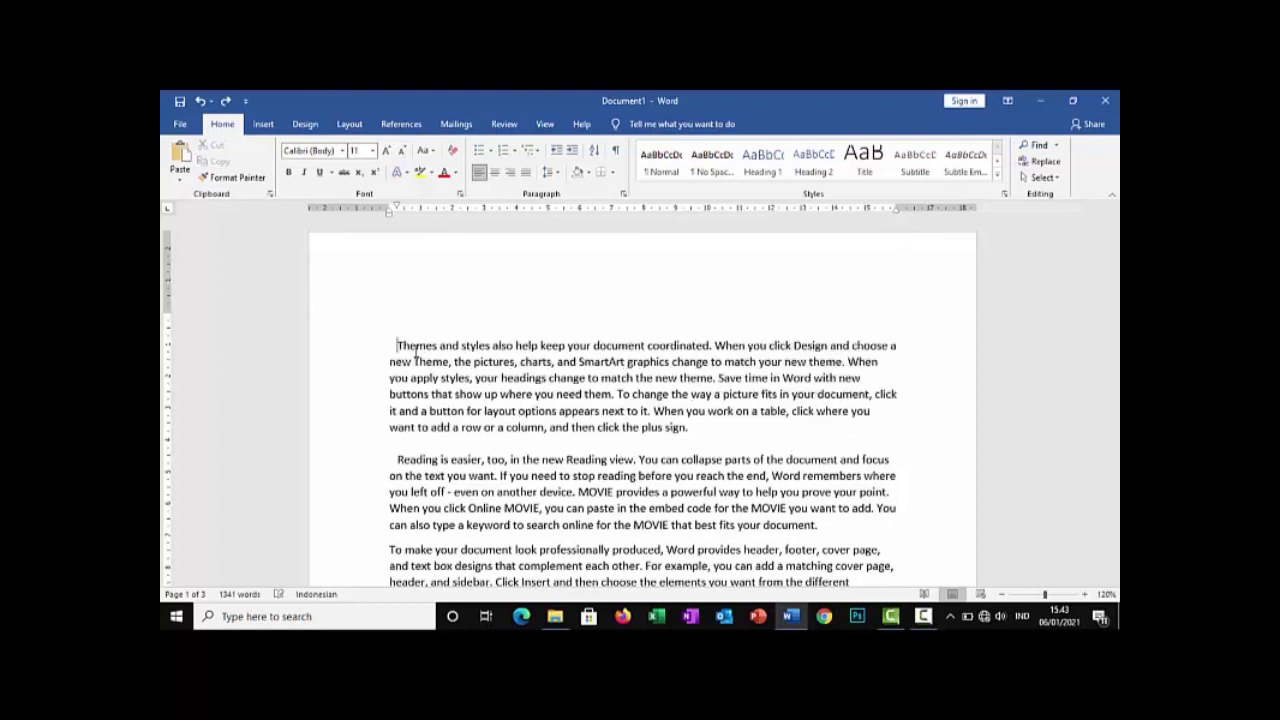
{"action": "key", "text": "ctrl+z"}
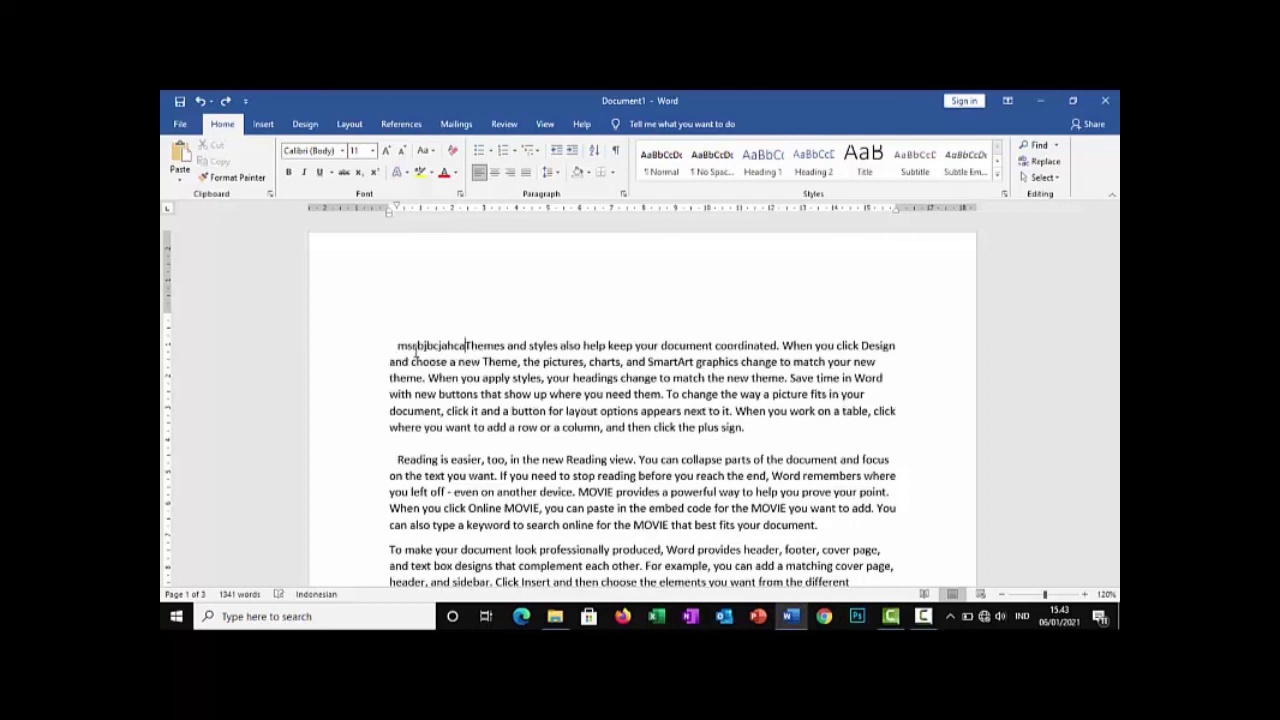
{"action": "key", "text": "ctrl+z"}
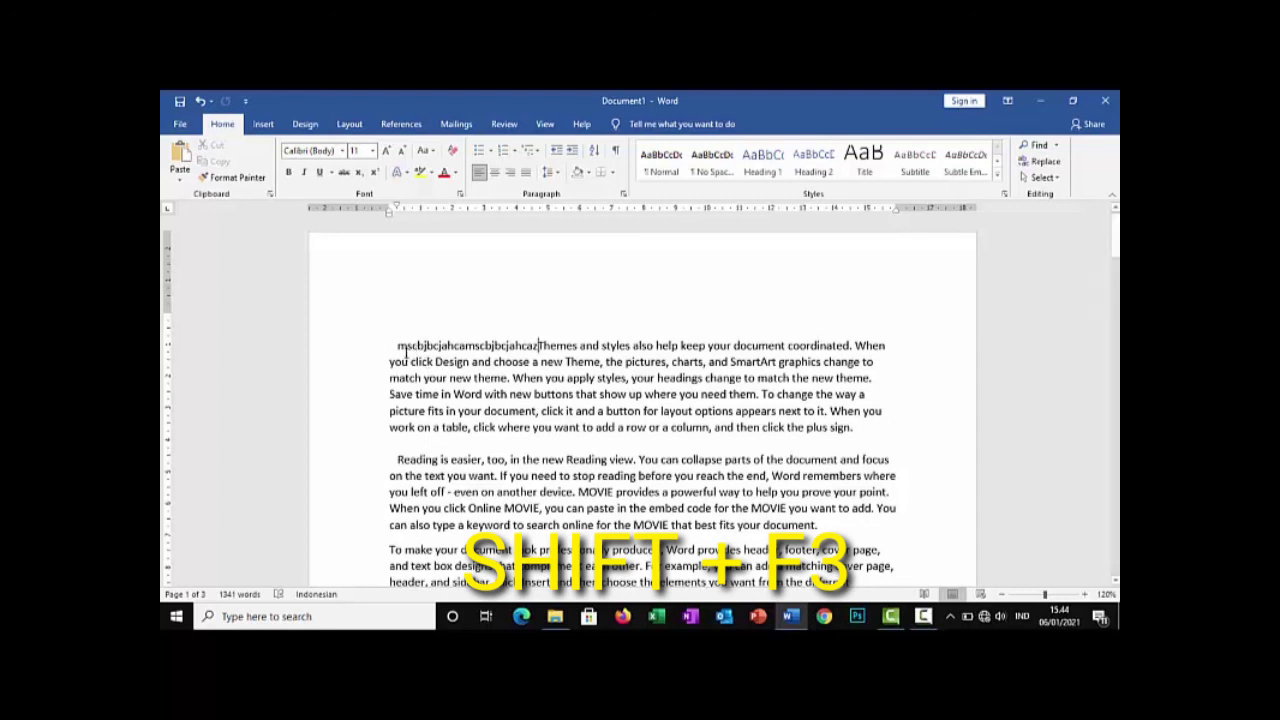
Select the first paragraph's opening characters, from "mscbjbcjahca" through the "T" of "Themes"
{"action": "left_click", "coordinate": [396, 345]}
{"action": "left_click_drag", "start_coordinate": [513, 338], "coordinate": [542, 346]}
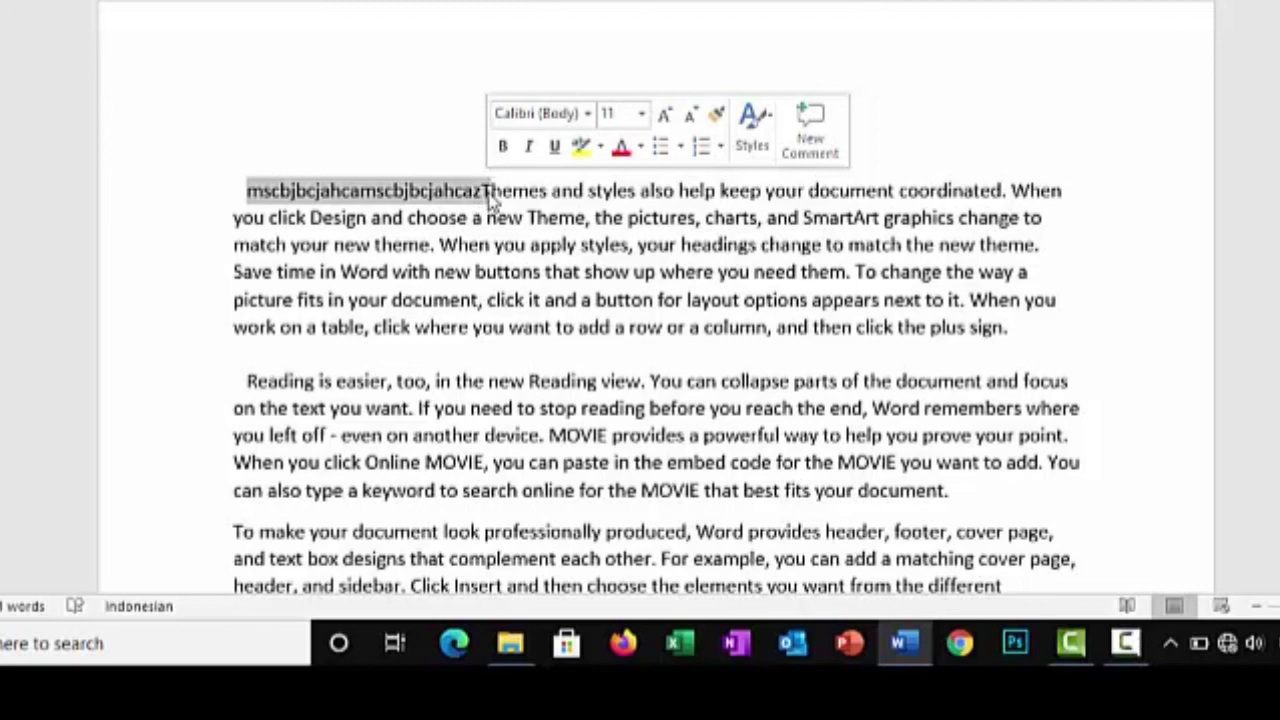
{"action": "key", "text": "BackSpace"}
{"action": "type", "text": "ja"}
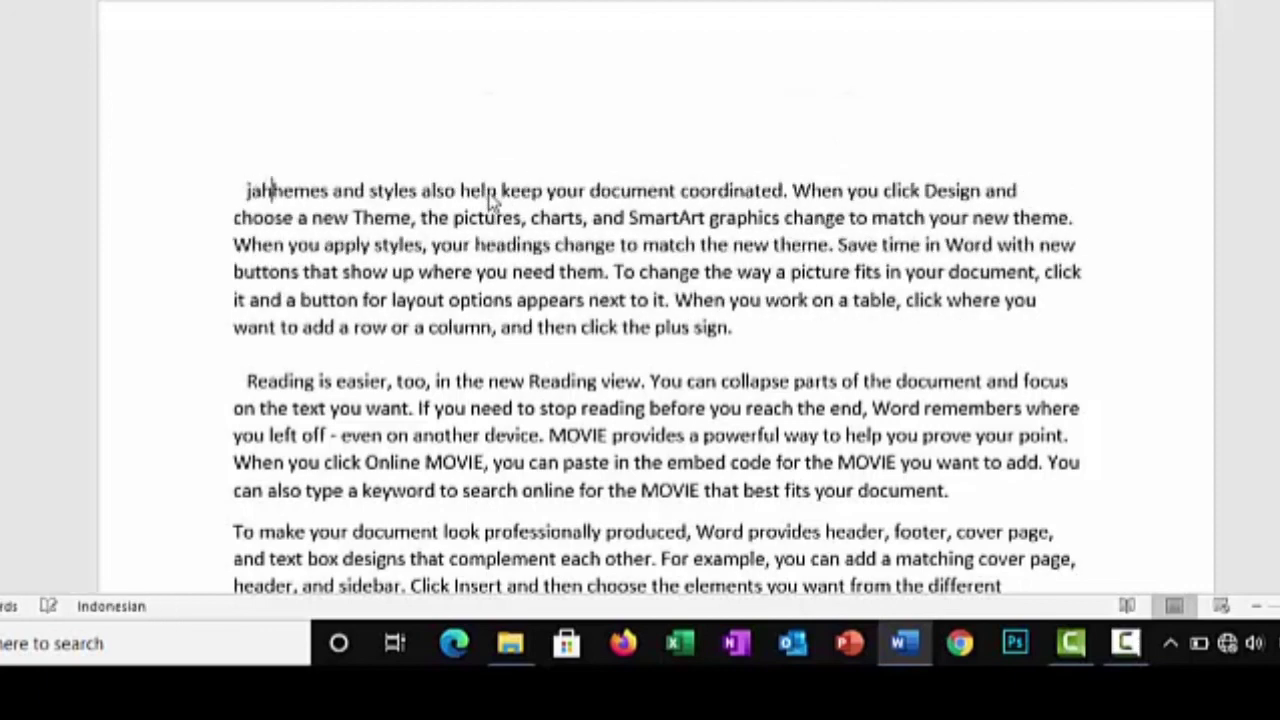
{"action": "type", "text": "hhaihdjj"}
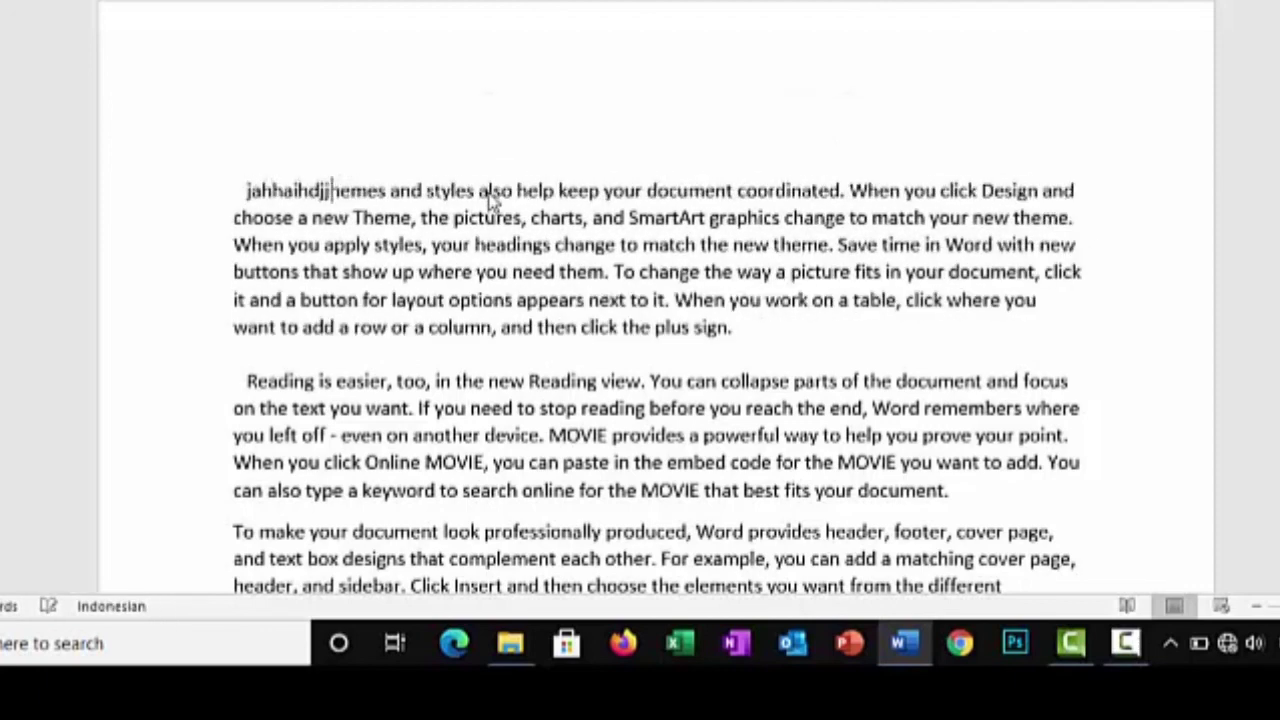
{"action": "key", "text": "BackSpace"}
{"action": "key", "text": "BackSpace"}
{"action": "key", "text": "BackSpace"}
{"action": "key", "text": "BackSpace"}
{"action": "key", "text": "BackSpace"}
{"action": "key", "text": "BackSpace"}
{"action": "key", "text": "BackSpace"}
{"action": "key", "text": "BackSpace"}
{"action": "key", "text": "BackSpace"}
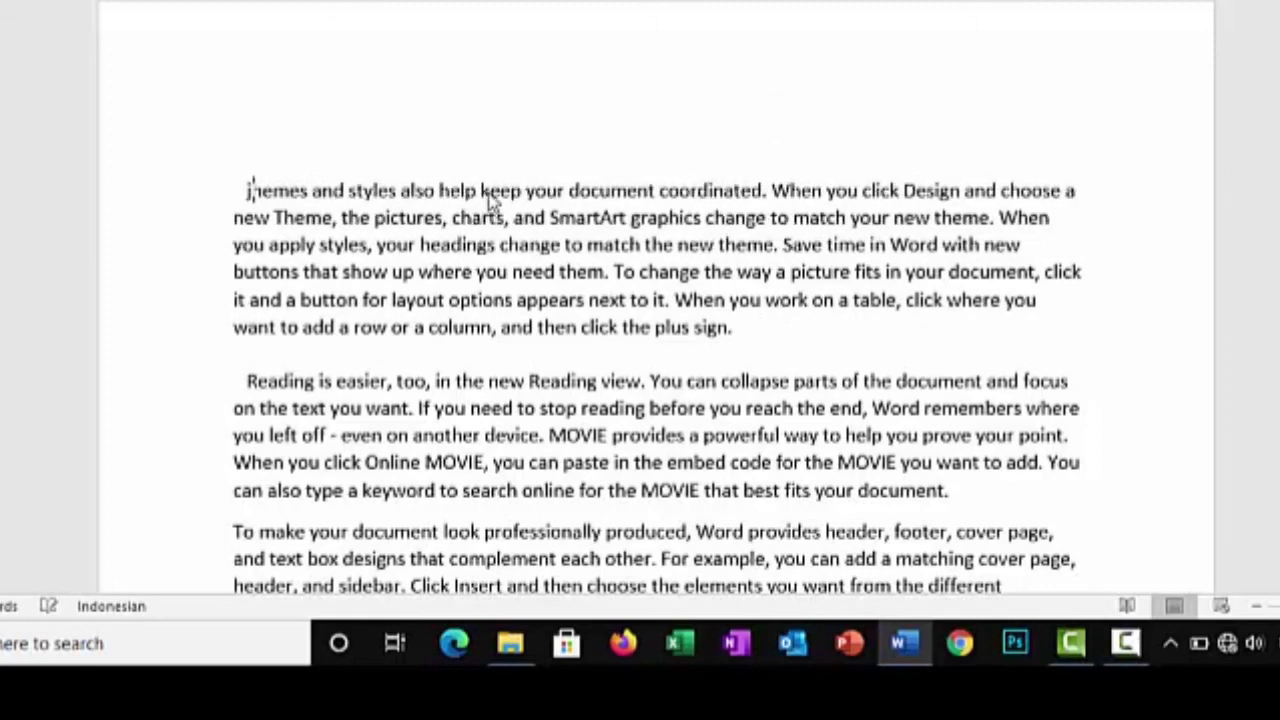
{"action": "key", "text": "BackSpace"}
{"action": "type", "text": "jahha"}
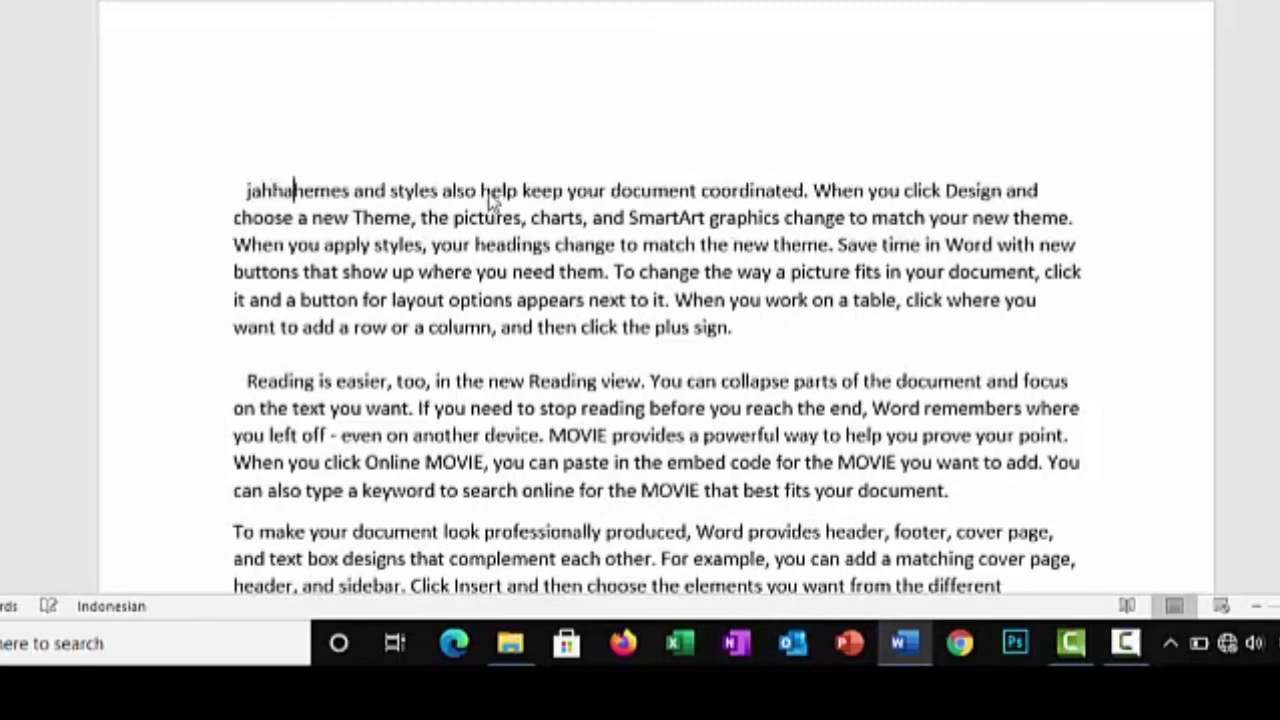
{"action": "type", "text": "ihdjjdi"}
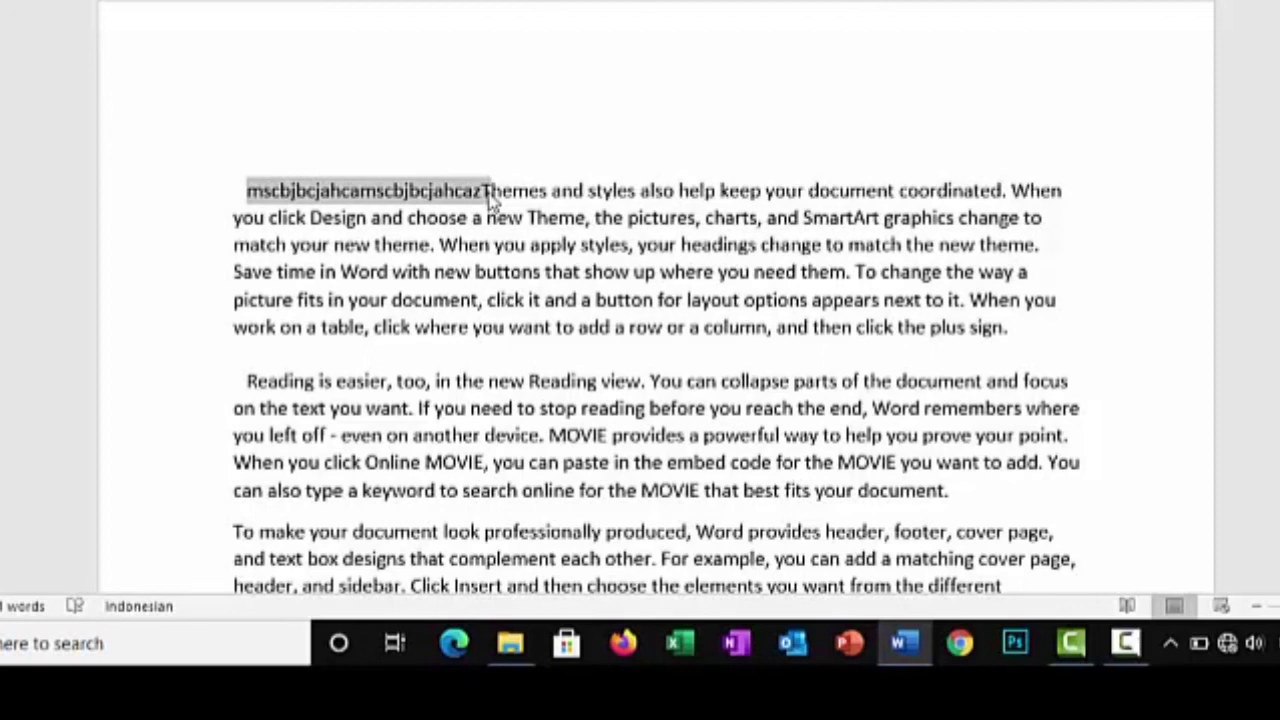
Cycle the selected text's letter case repeatedly between uppercase and lowercase, leave it all lowercase and clear the selection
{"action": "key", "text": "shift+F3"}
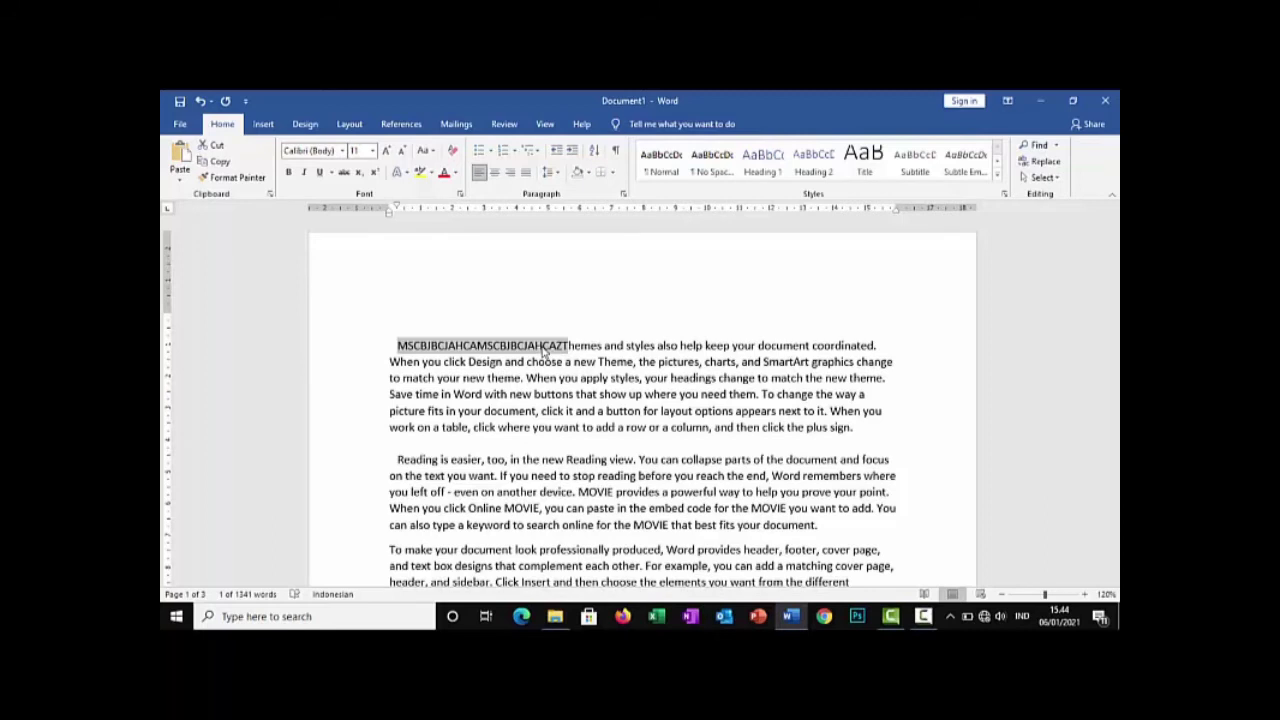
{"action": "key", "text": "shift+F3"}
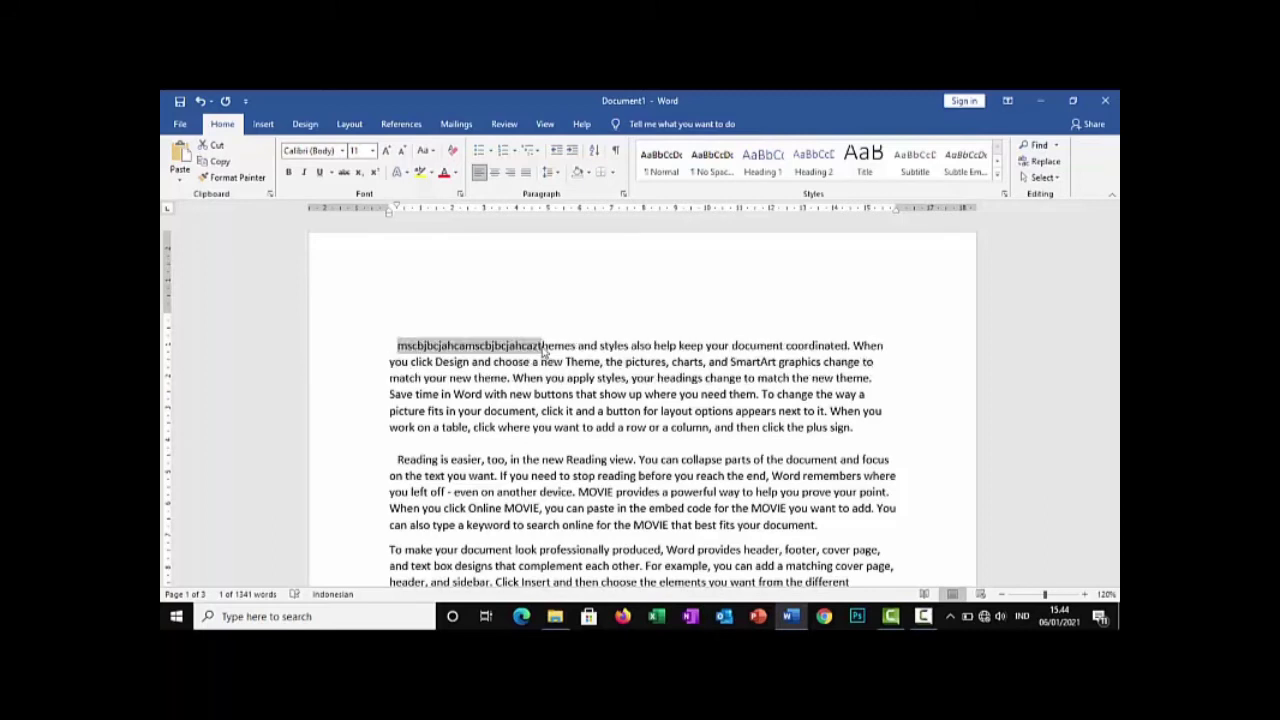
{"action": "key", "text": "shift+F3"}
{"action": "key", "text": "shift+F3"}
{"action": "key", "text": "shift+F3"}
{"action": "key", "text": "shift+F3"}
{"action": "key", "text": "shift+F3"}
{"action": "key", "text": "shift+F3"}
{"action": "key", "text": "shift+F3"}
{"action": "key", "text": "shift+F3"}
{"action": "left_click", "coordinate": [755, 425]}
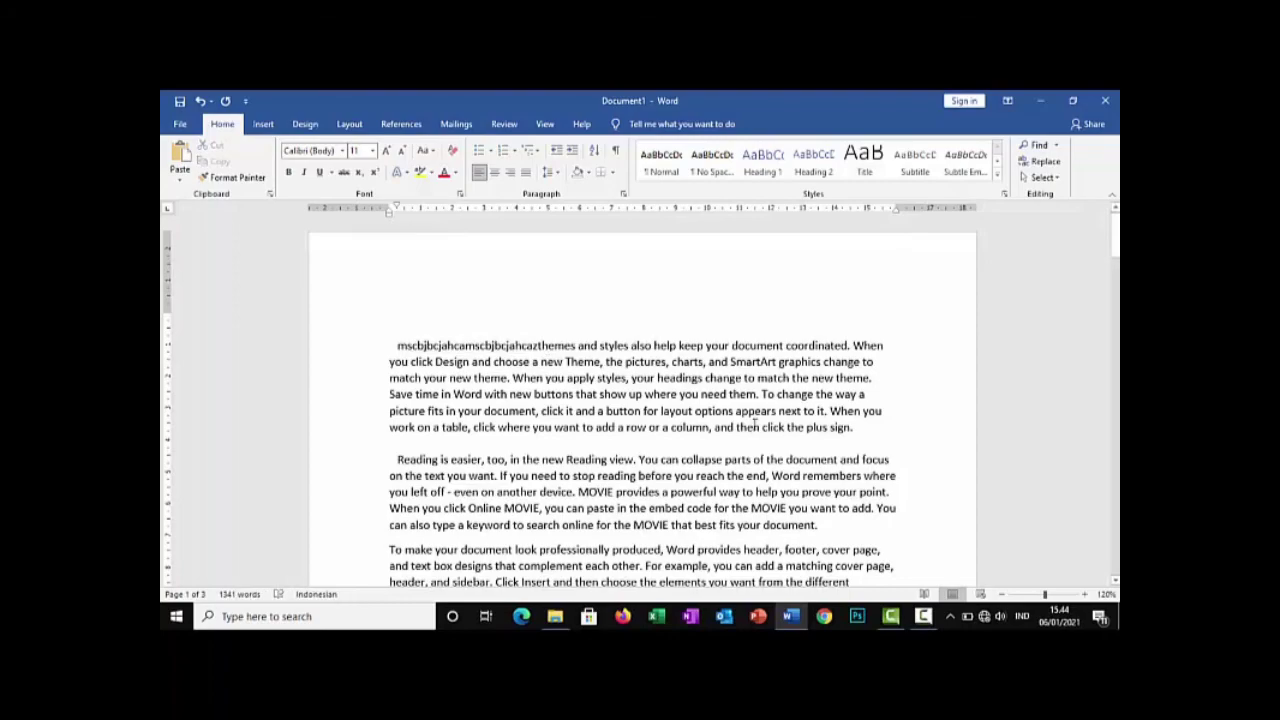